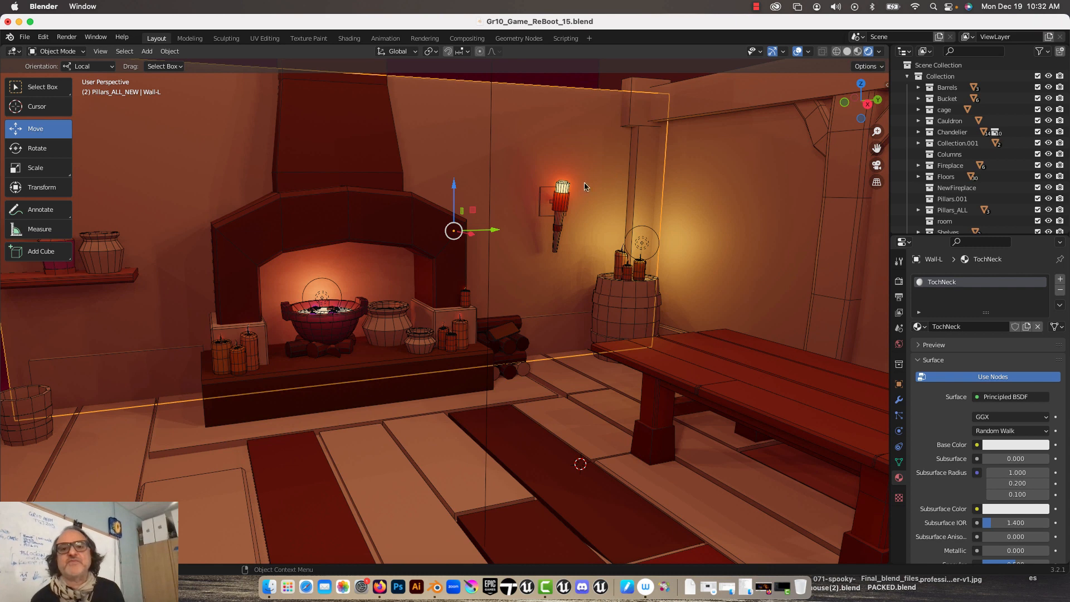
# Inspect the wall torch flame's emission material and the settings of the point lights at the cauldron and above the barrel
pyautogui.click(563, 190)
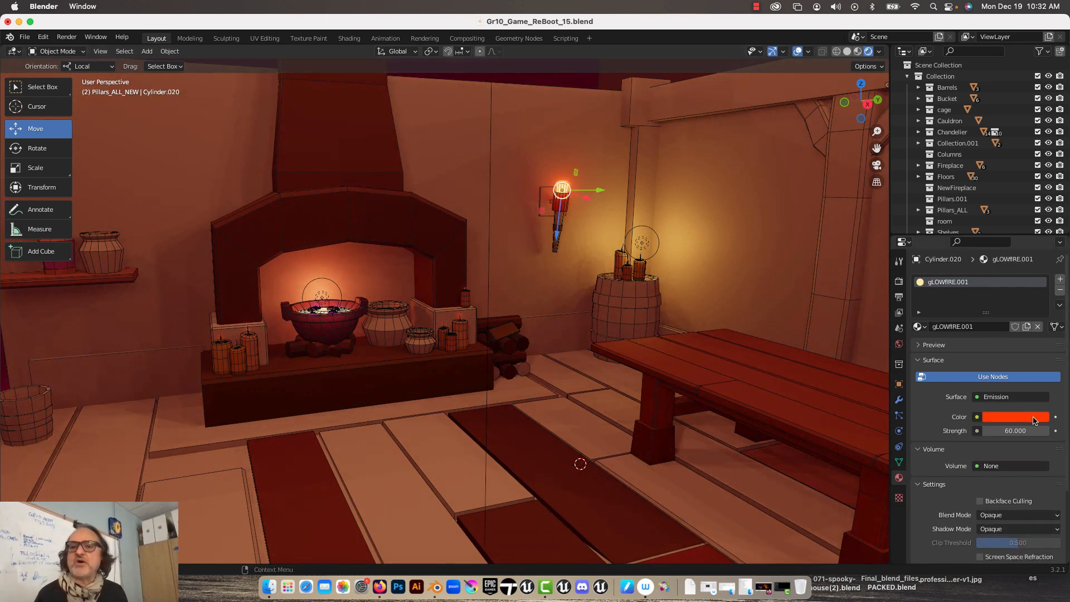
pyautogui.click(995, 398)
pyautogui.click(996, 400)
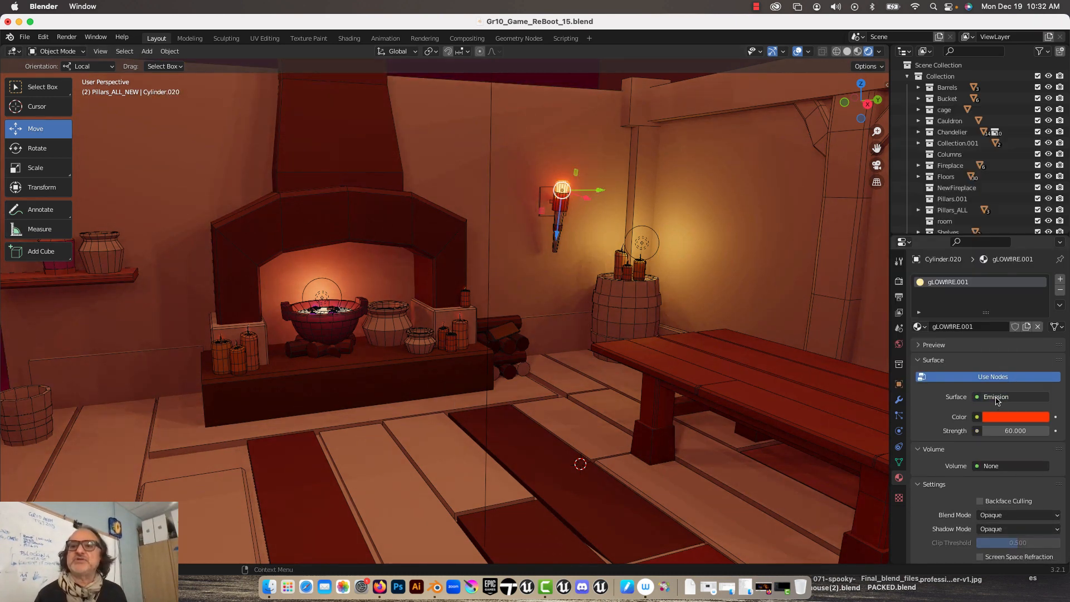
pyautogui.click(323, 300)
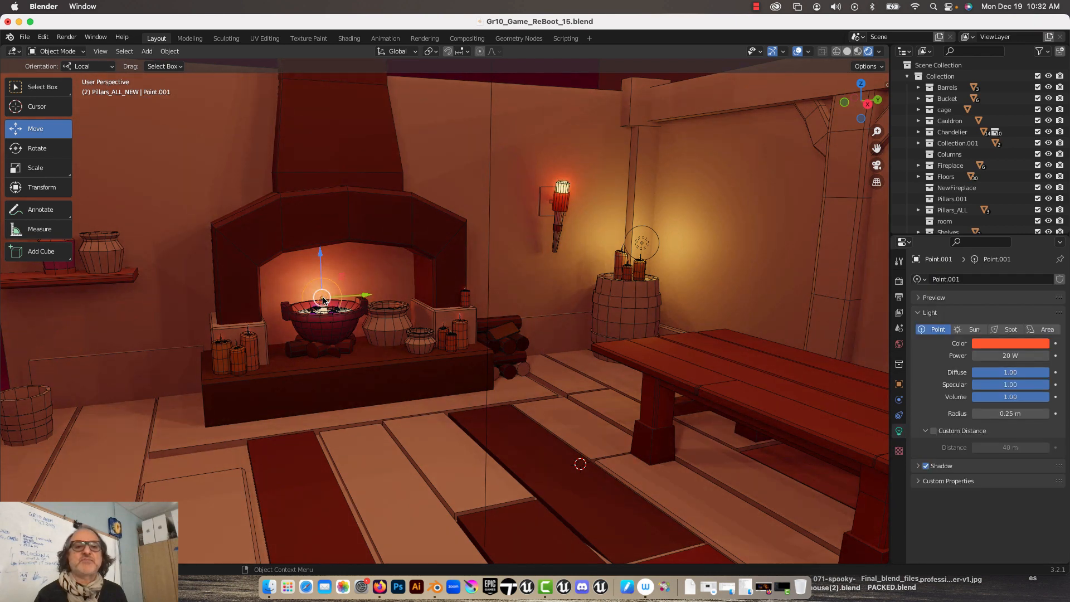
pyautogui.click(642, 245)
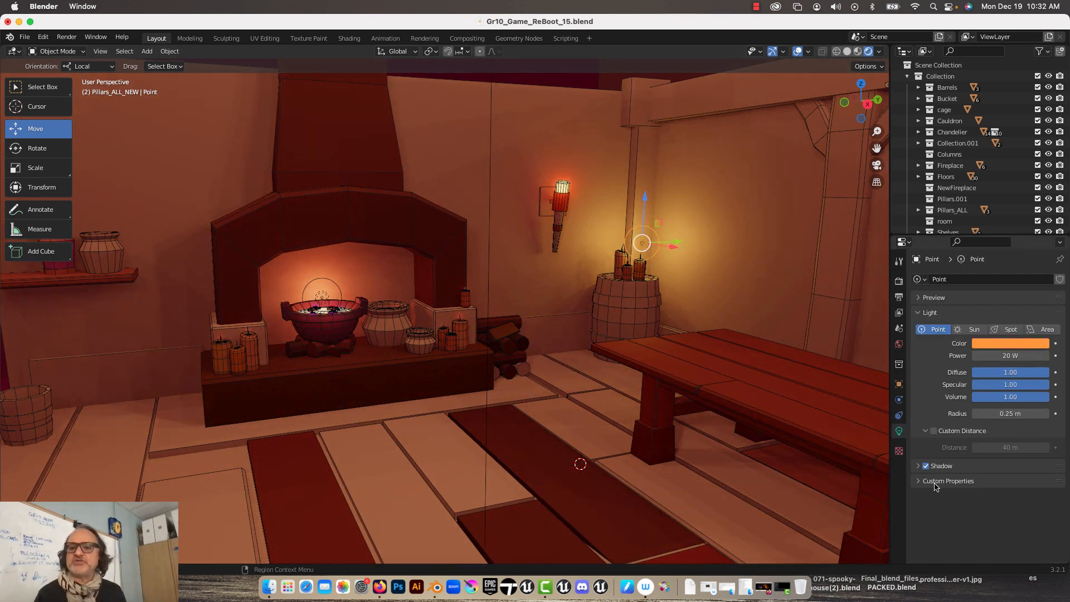
# Try the Sun type on the large overhead area light, then restore its Area type
pyautogui.scroll(-6, 617, 229)
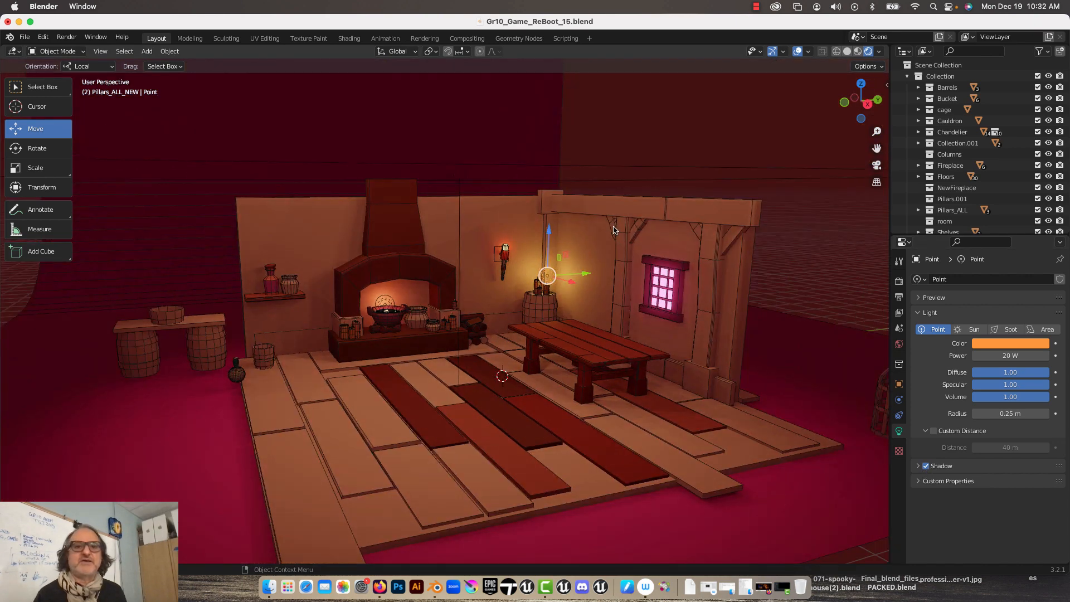
pyautogui.click(580, 165)
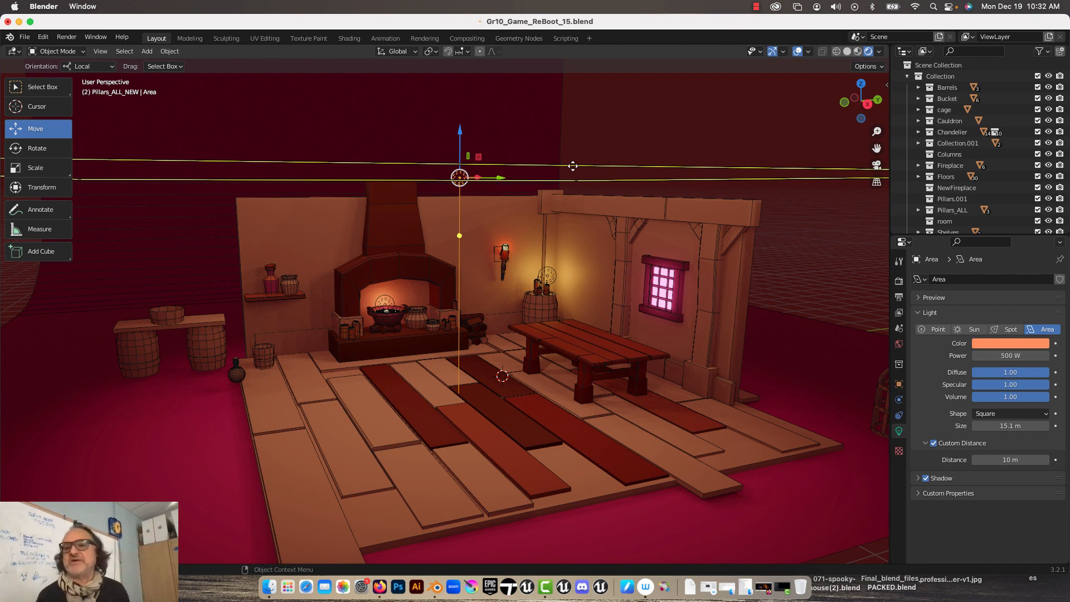
pyautogui.click(972, 329)
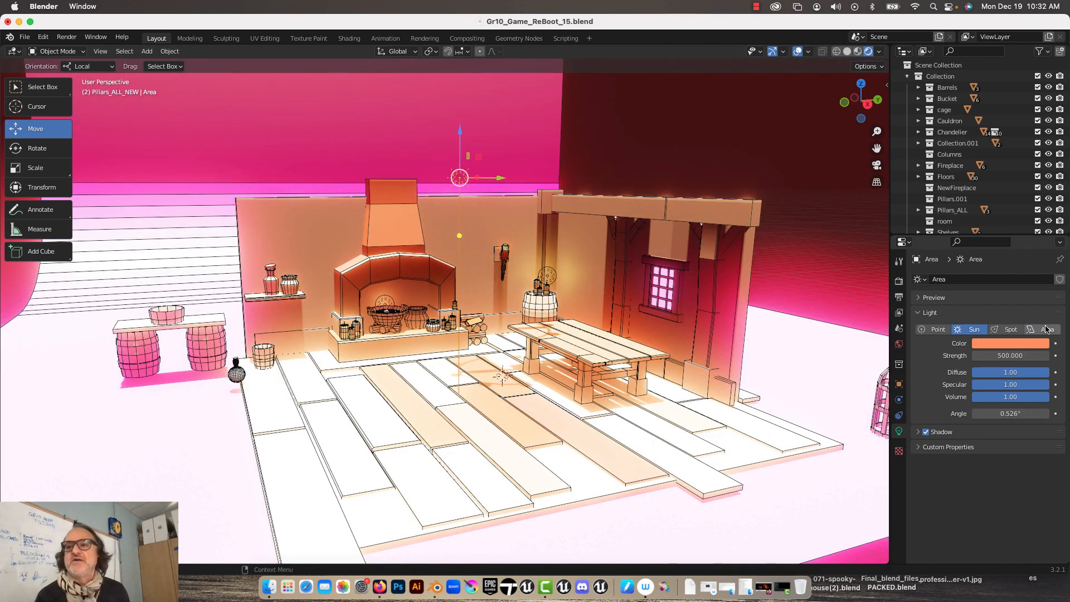
pyautogui.scroll(6, 383, 190)
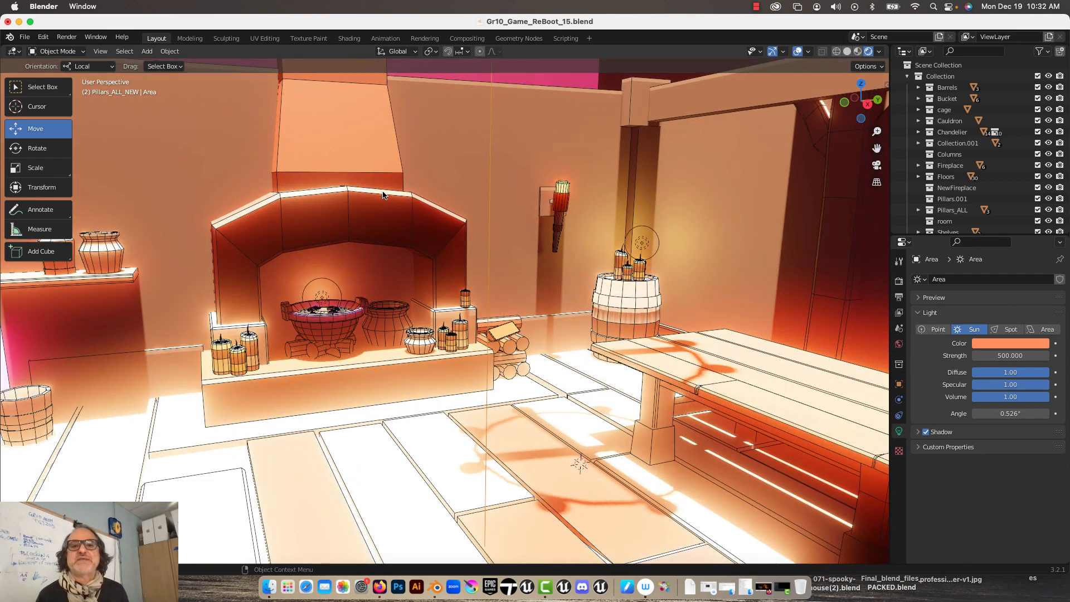
pyautogui.keyDown('shift'); pyautogui.hscroll(5, 363, 228); pyautogui.keyUp('shift')
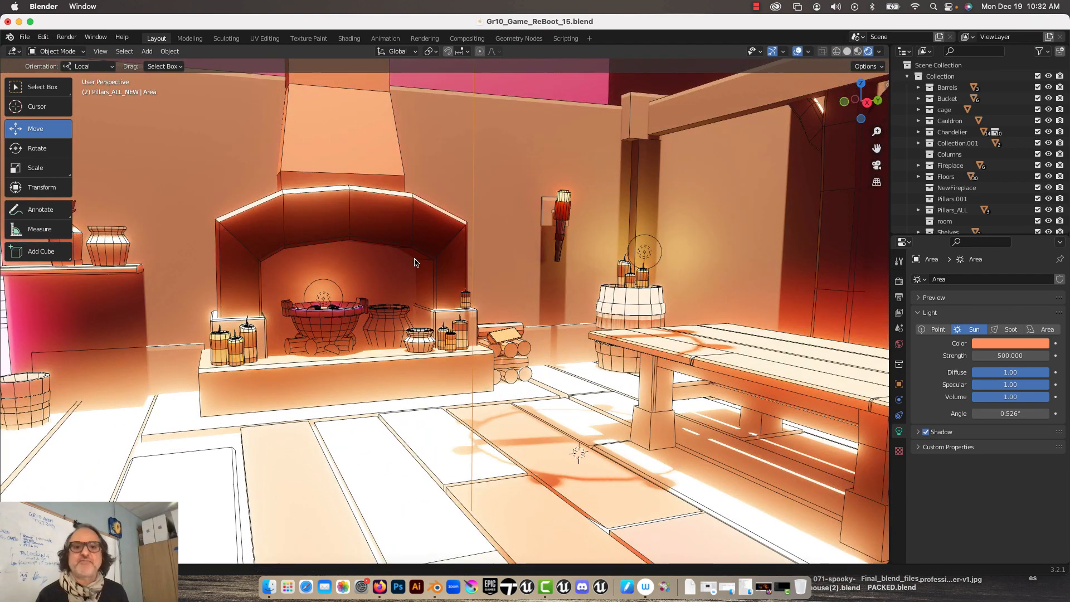
pyautogui.hscroll(3, 379, 242)
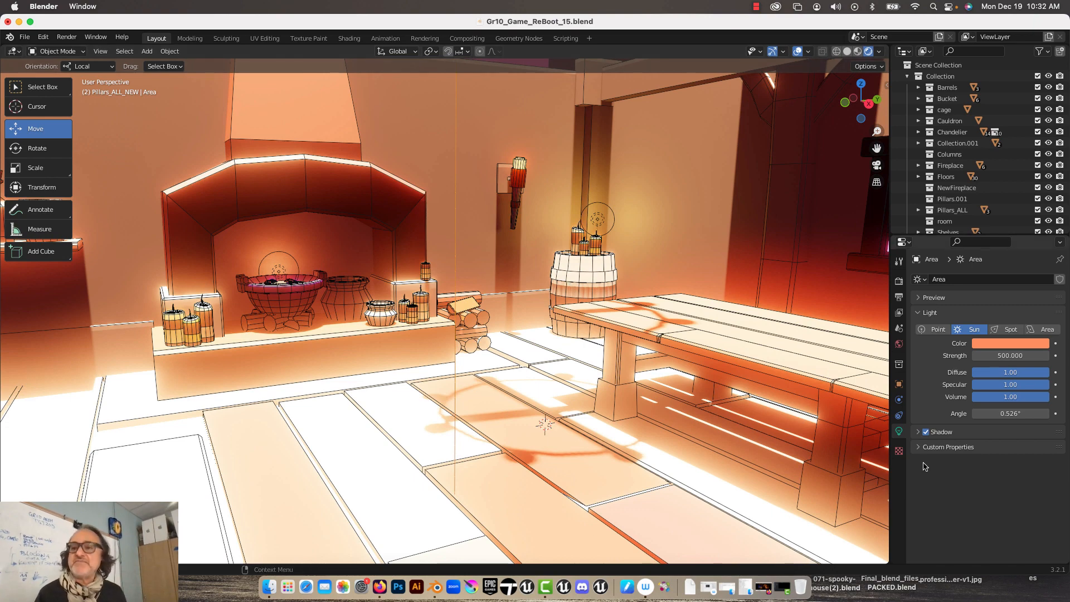
pyautogui.click(1043, 329)
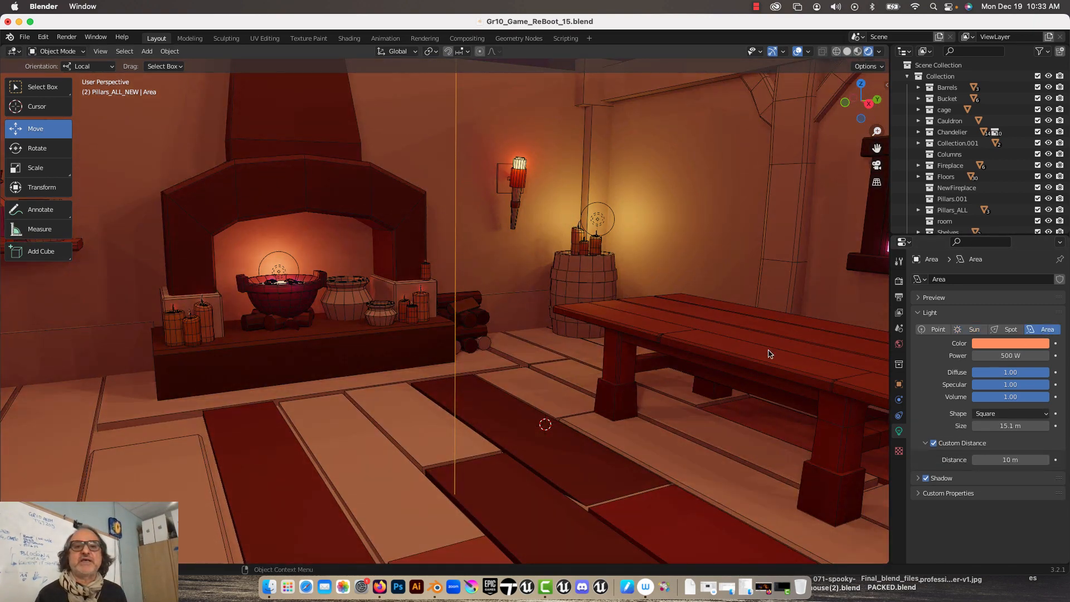
# Examine the world's background color and strength settings
pyautogui.scroll(-5, 481, 295)
pyautogui.scroll(4, 481, 296)
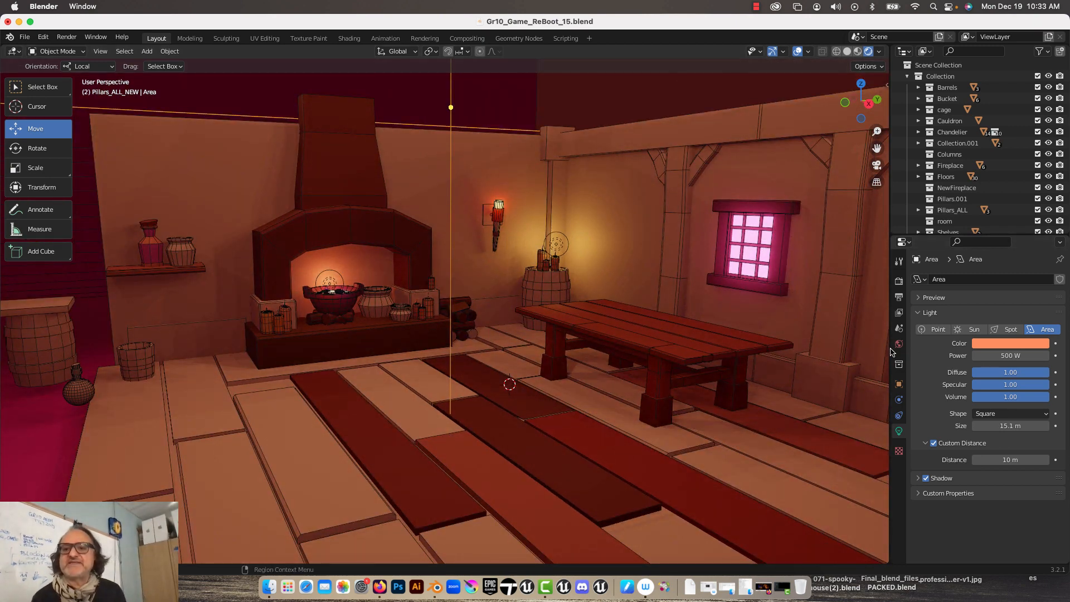
pyautogui.click(899, 343)
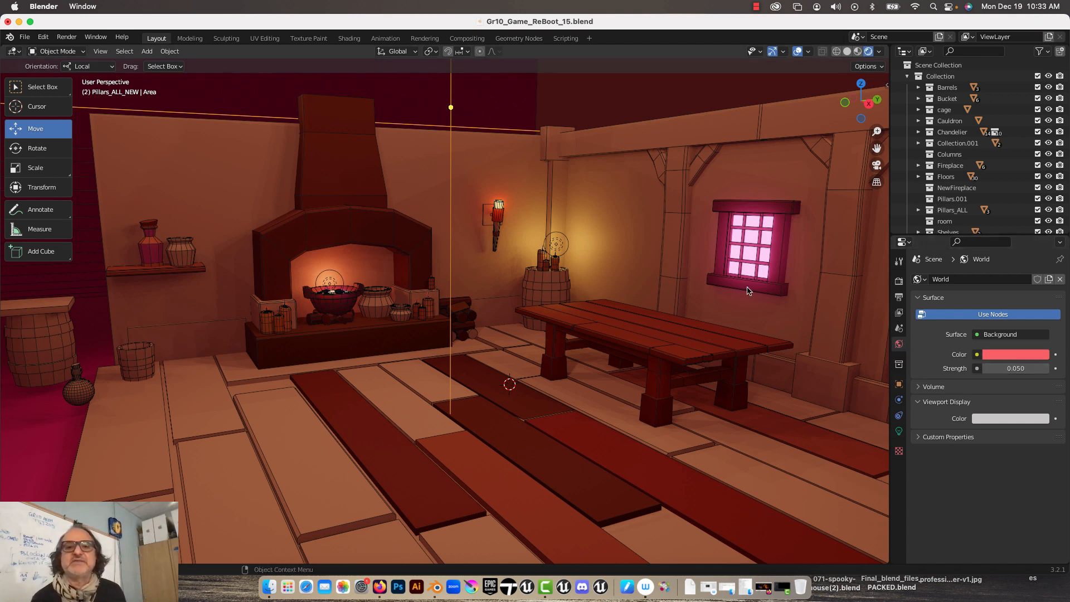
# Set the power of the overhead area light to 0 W
pyautogui.scroll(-6, 554, 253)
pyautogui.scroll(-2, 554, 254)
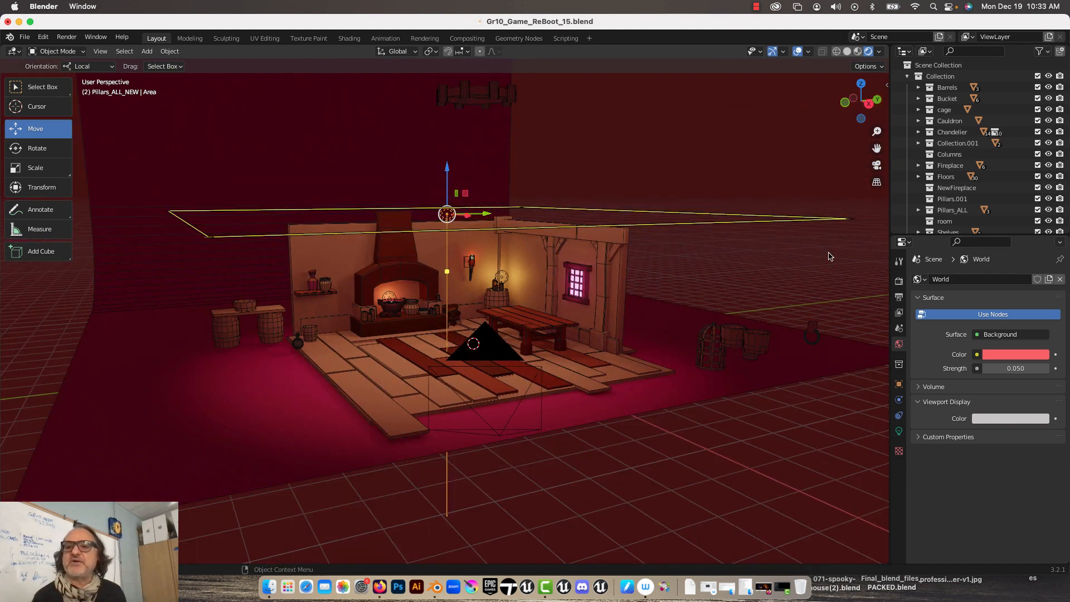
pyautogui.click(898, 431)
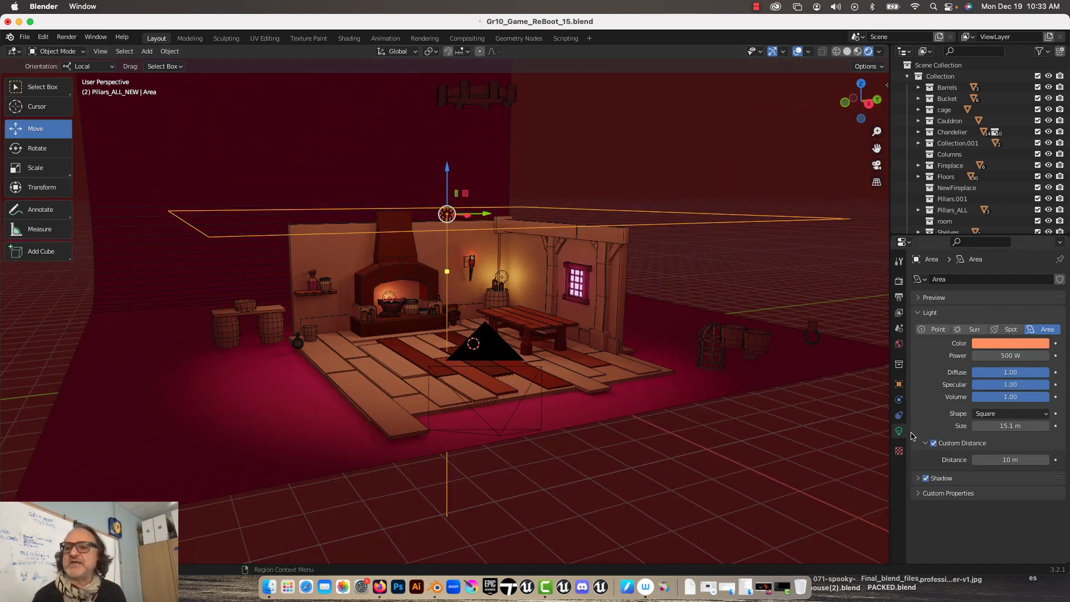
pyautogui.doubleClick(1030, 356)
pyautogui.write('0')
pyautogui.press('Return')
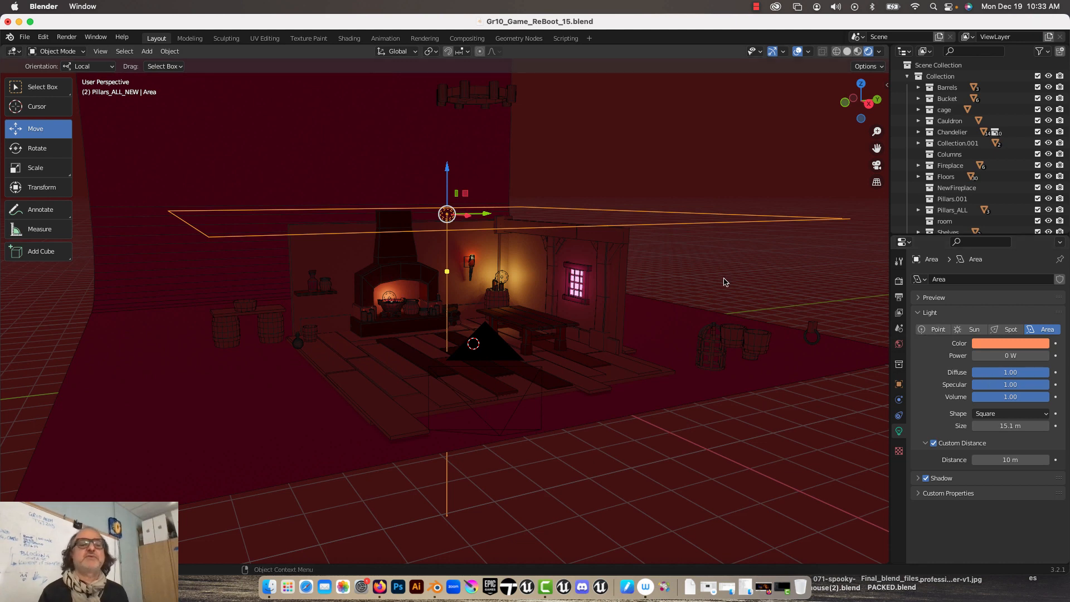
# Set the power of the point light above the fireplace cauldron to 0 W
pyautogui.scroll(-2, 618, 248)
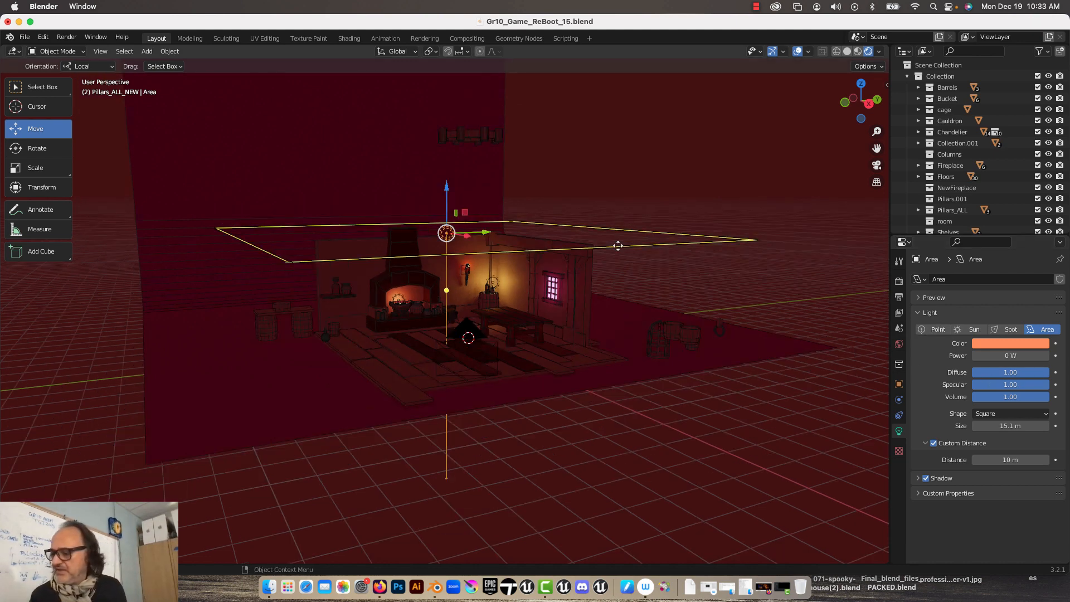
pyautogui.scroll(8, 615, 245)
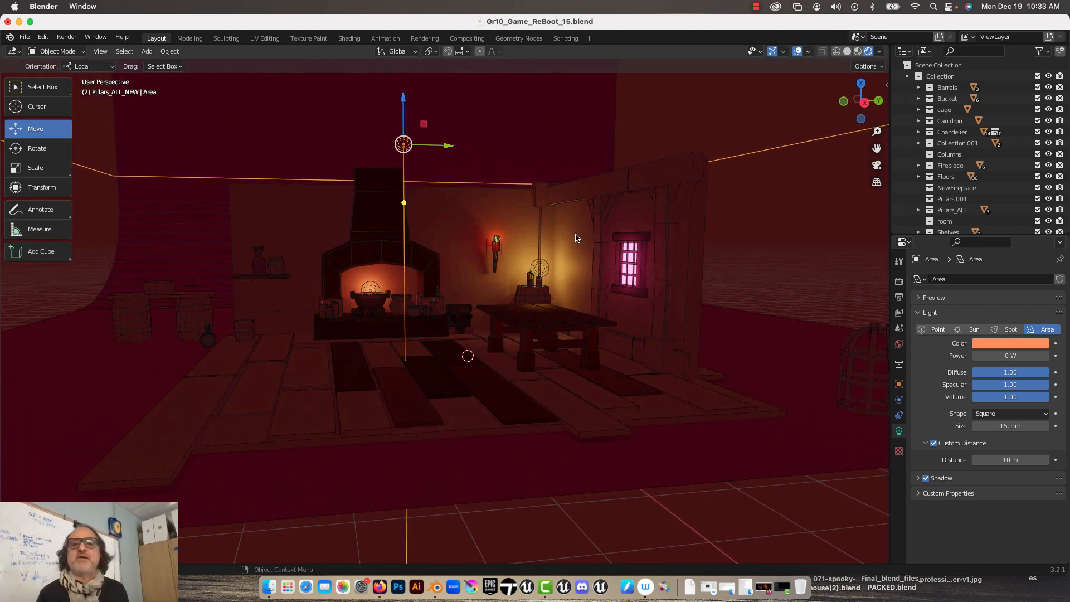
pyautogui.scroll(3, 503, 240)
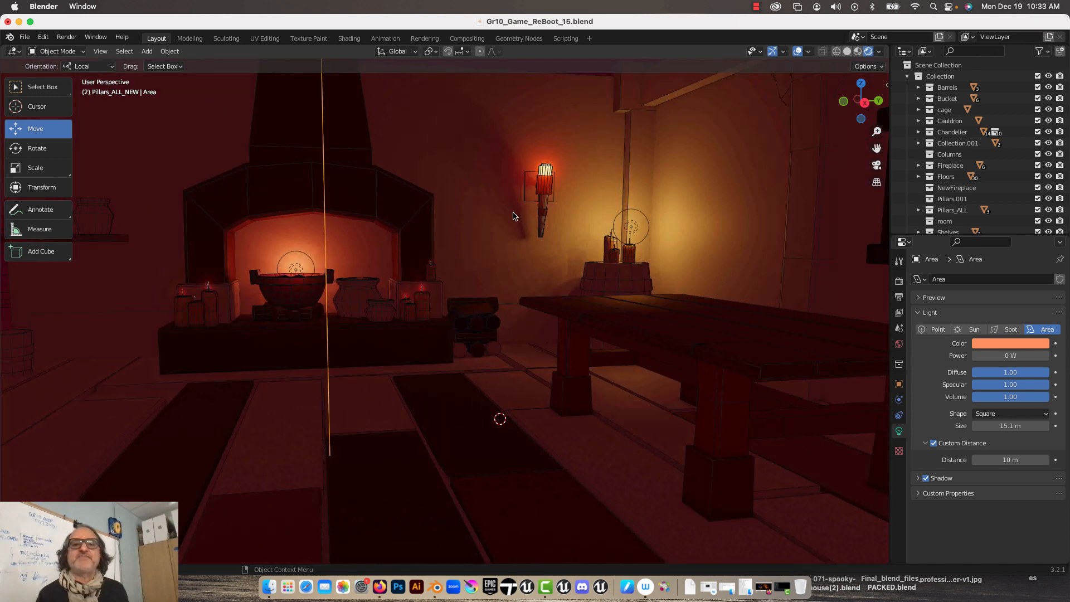
pyautogui.click(295, 272)
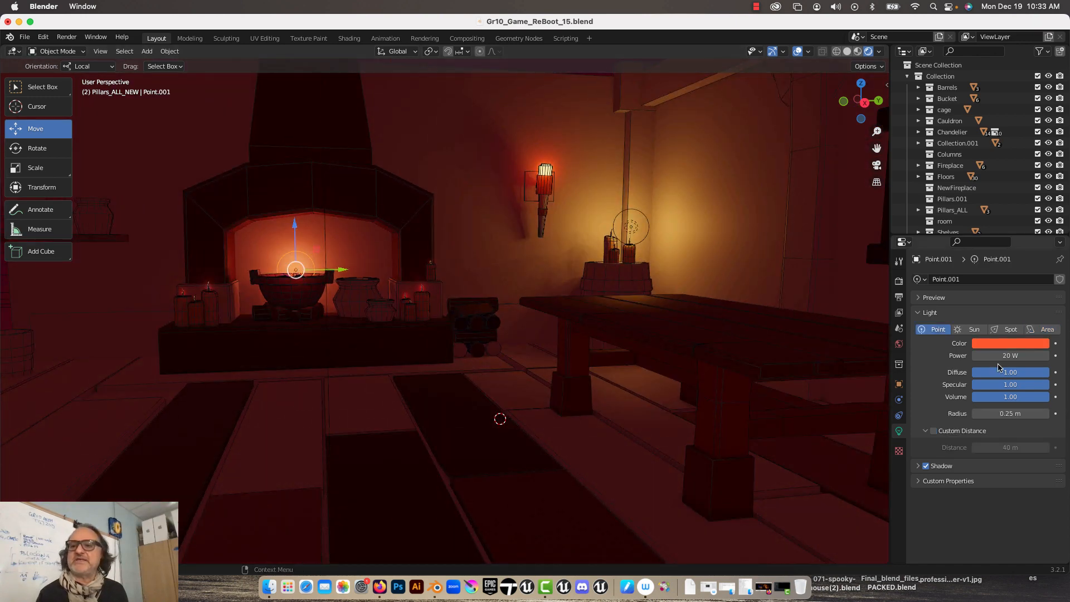
pyautogui.moveTo(1004, 355)
pyautogui.mouseDown()
pyautogui.moveTo(991, 355)
pyautogui.moveTo(1004, 358)
pyautogui.mouseUp()
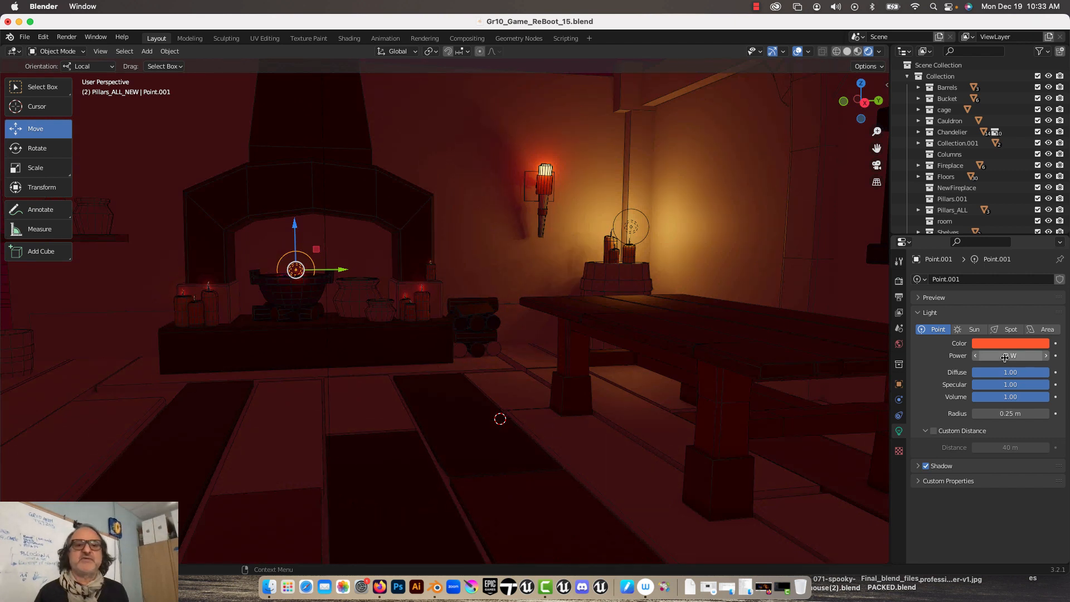
# Set the power of the point light above the barrel candles to 0 W
pyautogui.click(632, 228)
pyautogui.click(1003, 356)
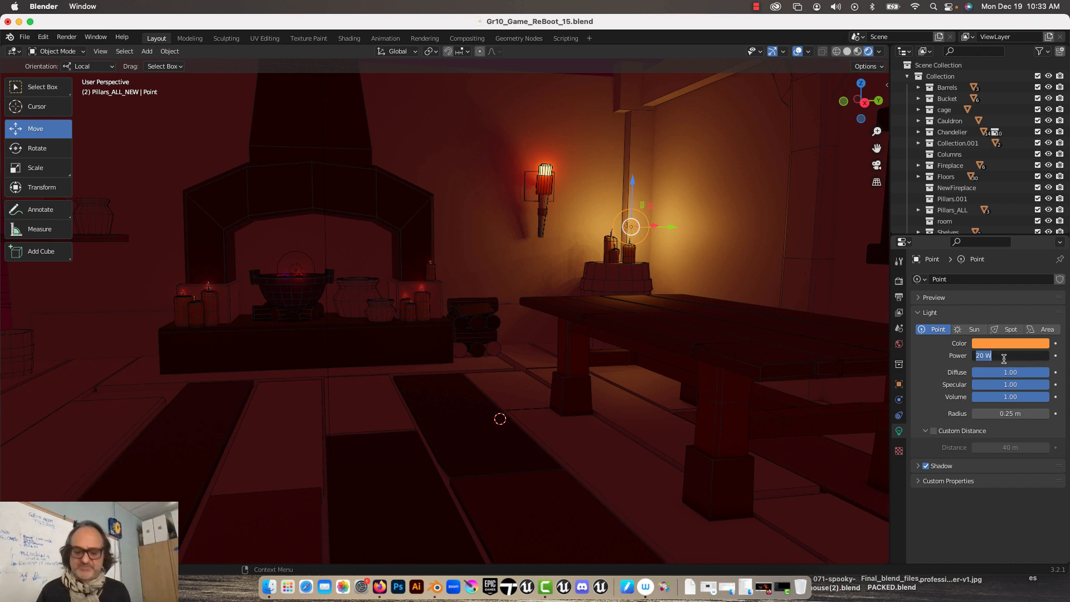
pyautogui.write('0')
pyautogui.press('Return')
# Display the room in Material Preview shading
pyautogui.scroll(-3, 526, 225)
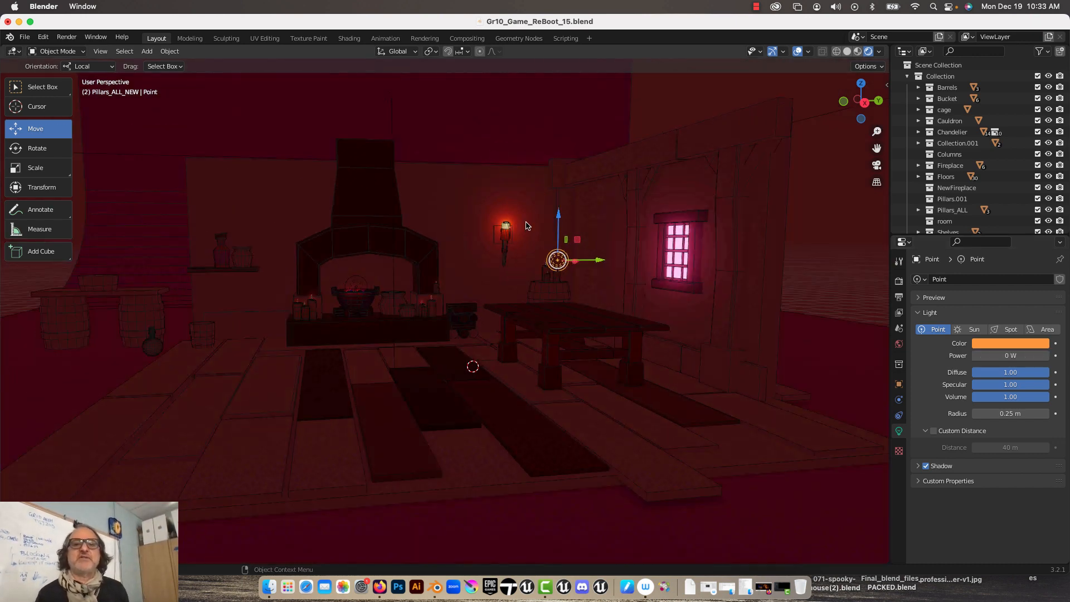
pyautogui.scroll(-3, 529, 228)
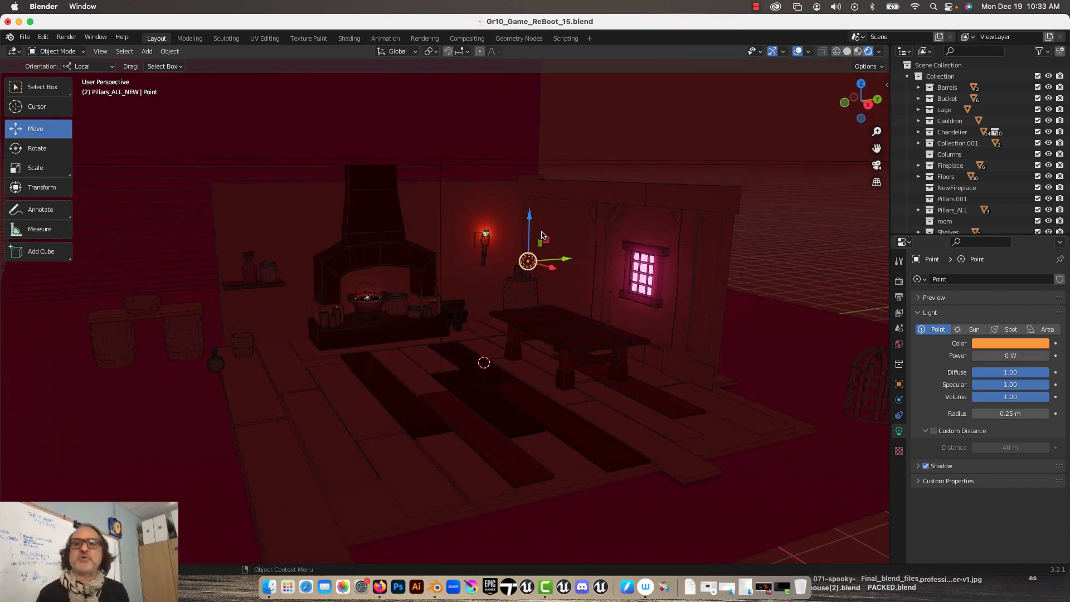
pyautogui.click(857, 51)
pyautogui.scroll(5, 557, 192)
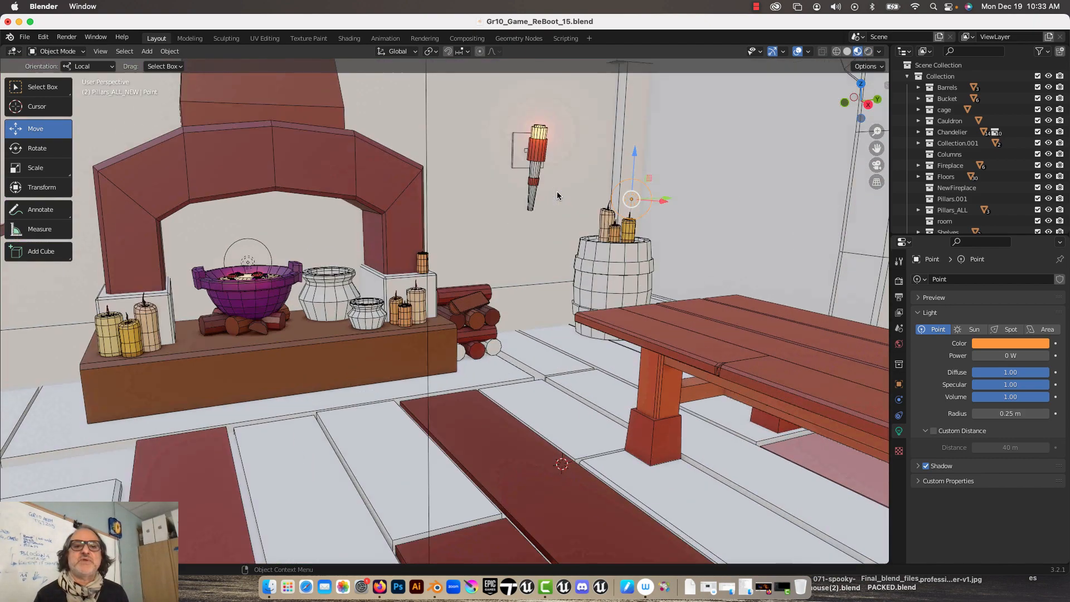
# Delete the curved magenta backdrop plane behind and beneath the room
pyautogui.scroll(-8, 556, 193)
pyautogui.click(193, 143)
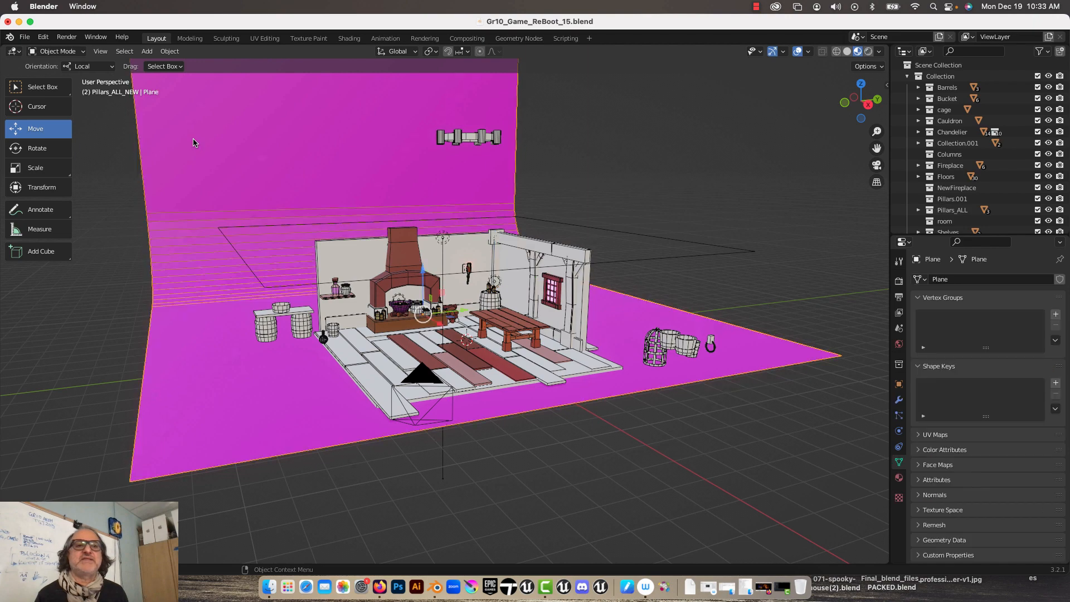
pyautogui.moveTo(311, 209); pyautogui.dragTo(283, 256, button='middle')
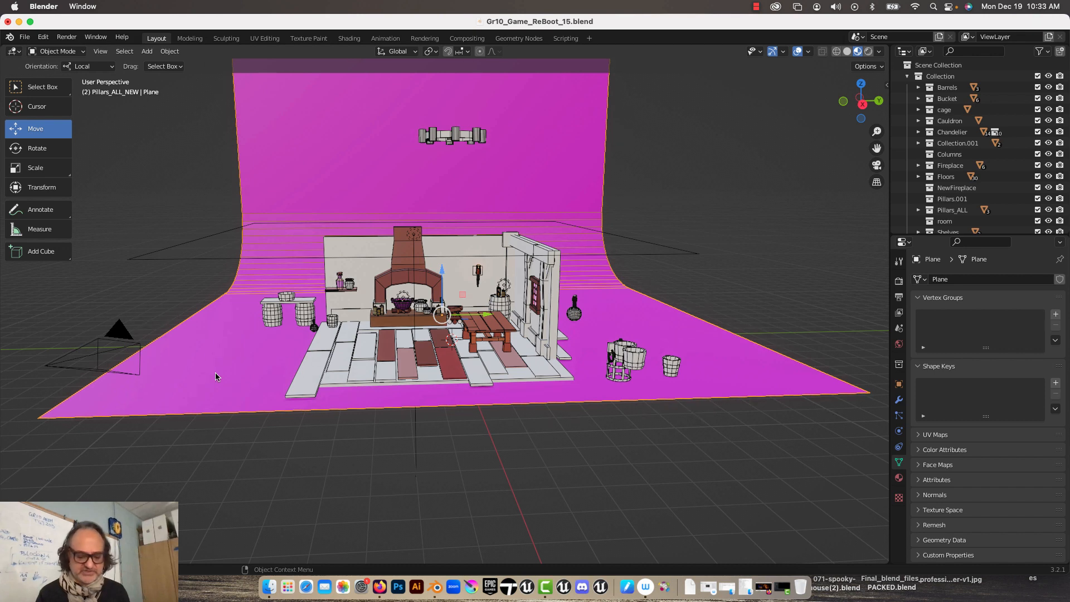
pyautogui.press('Delete')
# Move the area light along the Y axis, away from above the room and past the window wall
pyautogui.moveTo(212, 295); pyautogui.dragTo(321, 280, button='middle')
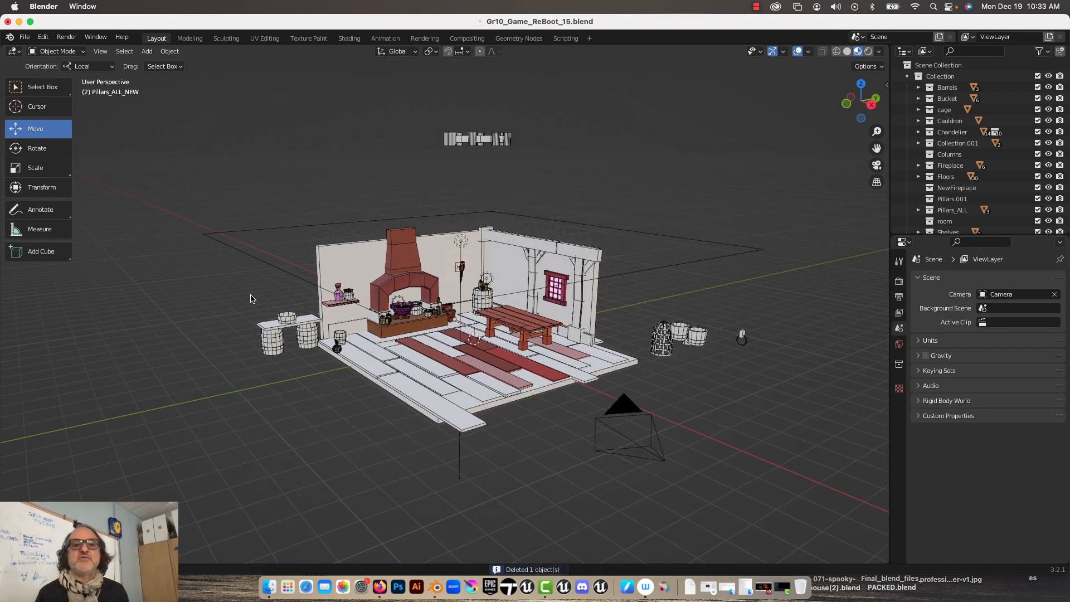
pyautogui.click(264, 232)
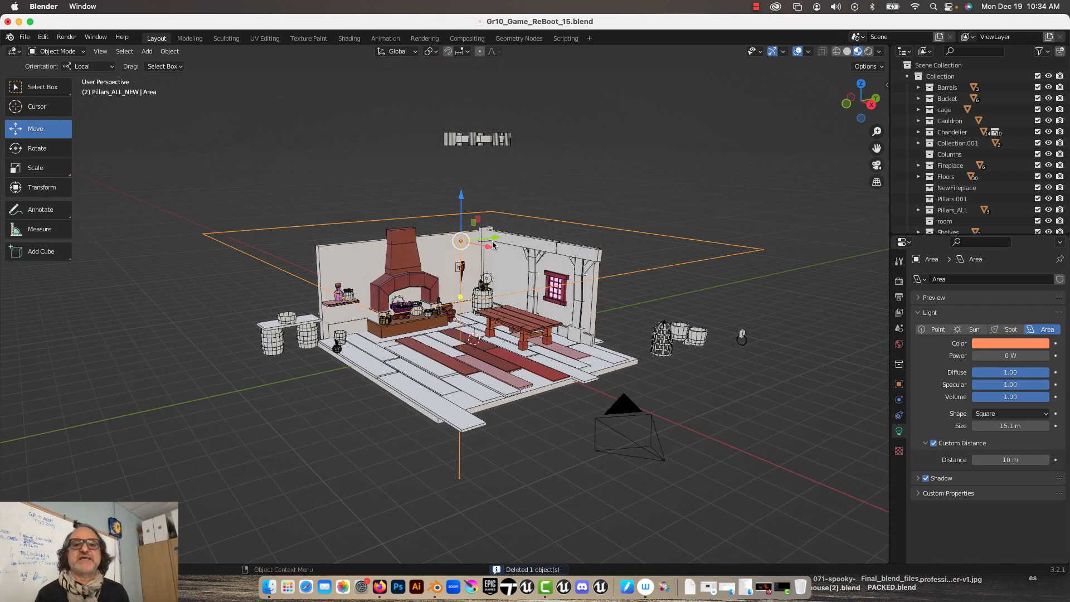
pyautogui.press('g')
pyautogui.click(795, 208)
# Compare the room in Solid and Material Preview shading, finishing in Rendered shading
pyautogui.scroll(8, 617, 218)
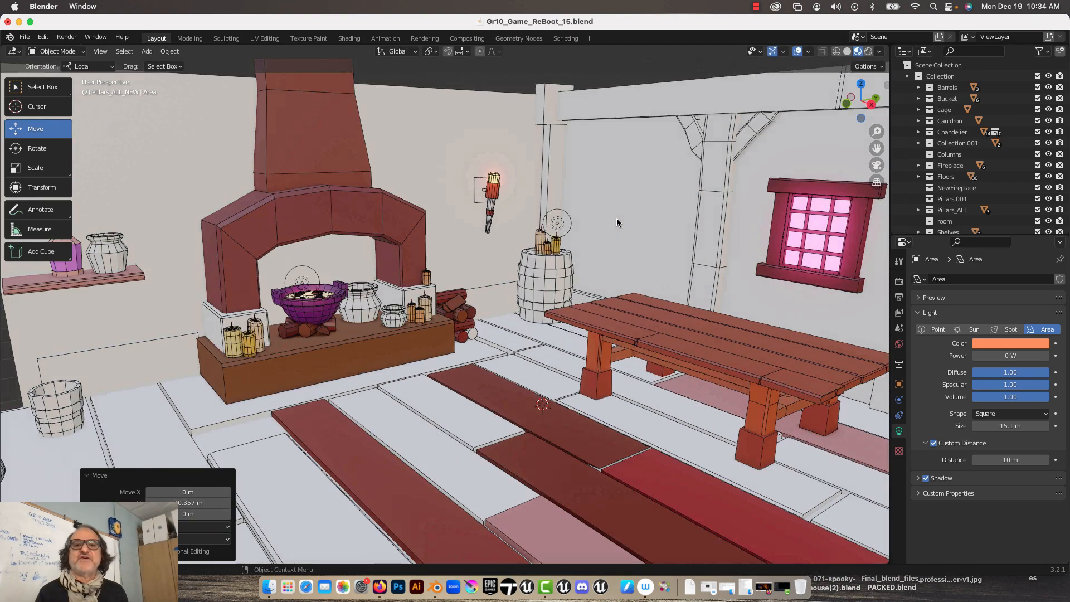
pyautogui.scroll(-10, 549, 207)
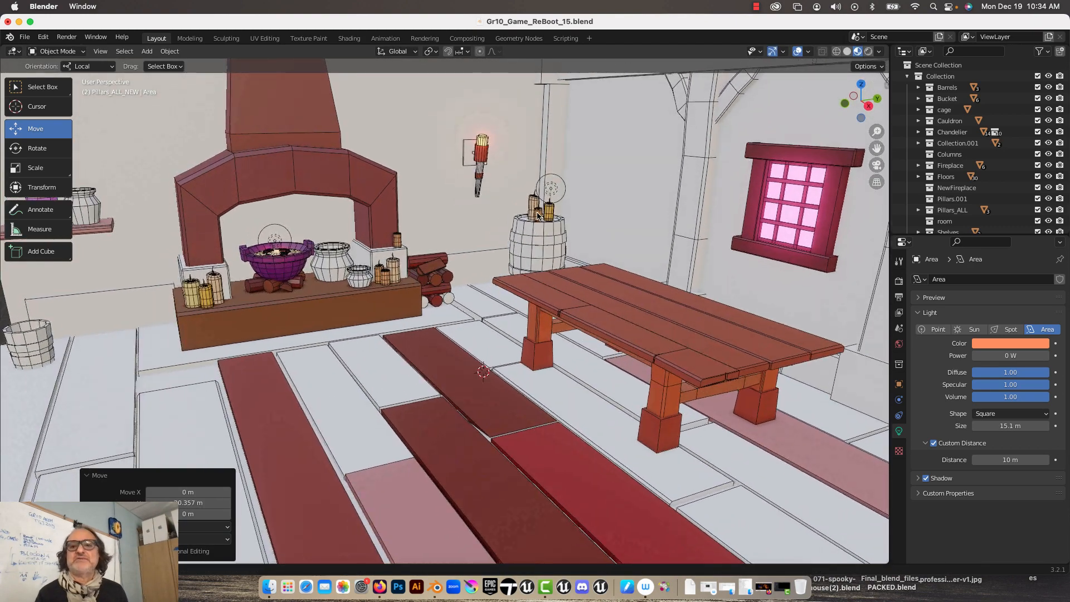
pyautogui.scroll(-4, 553, 222)
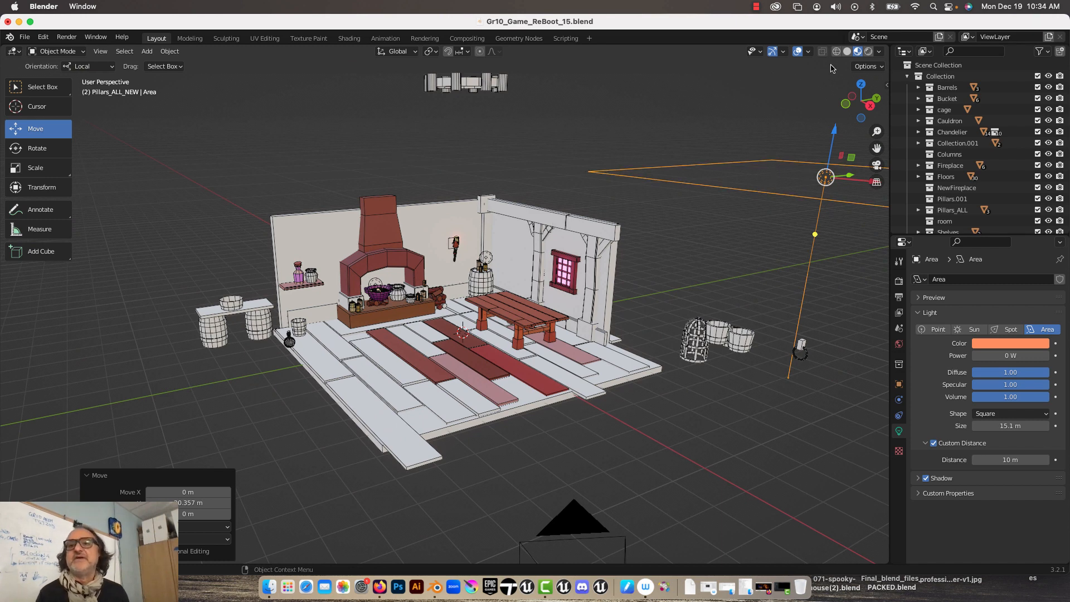
pyautogui.click(847, 51)
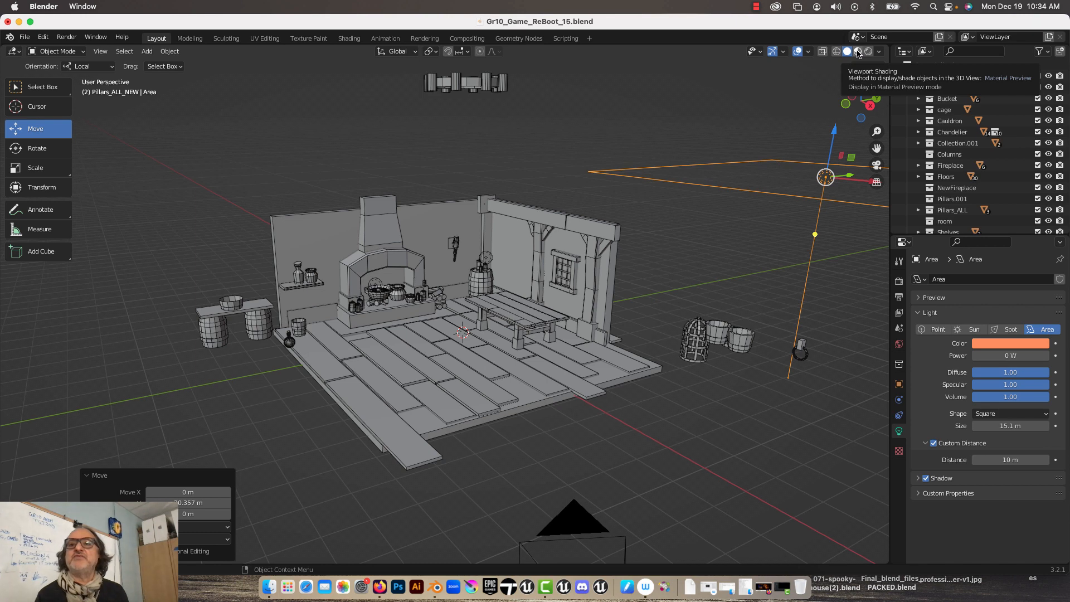
pyautogui.click(857, 52)
pyautogui.scroll(6, 404, 253)
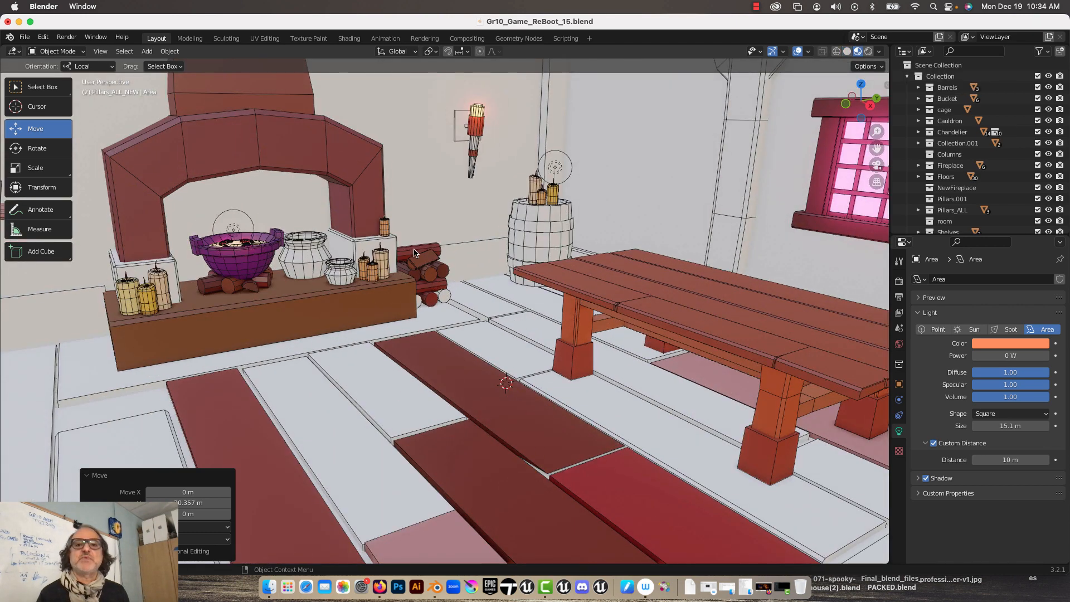
pyautogui.click(868, 51)
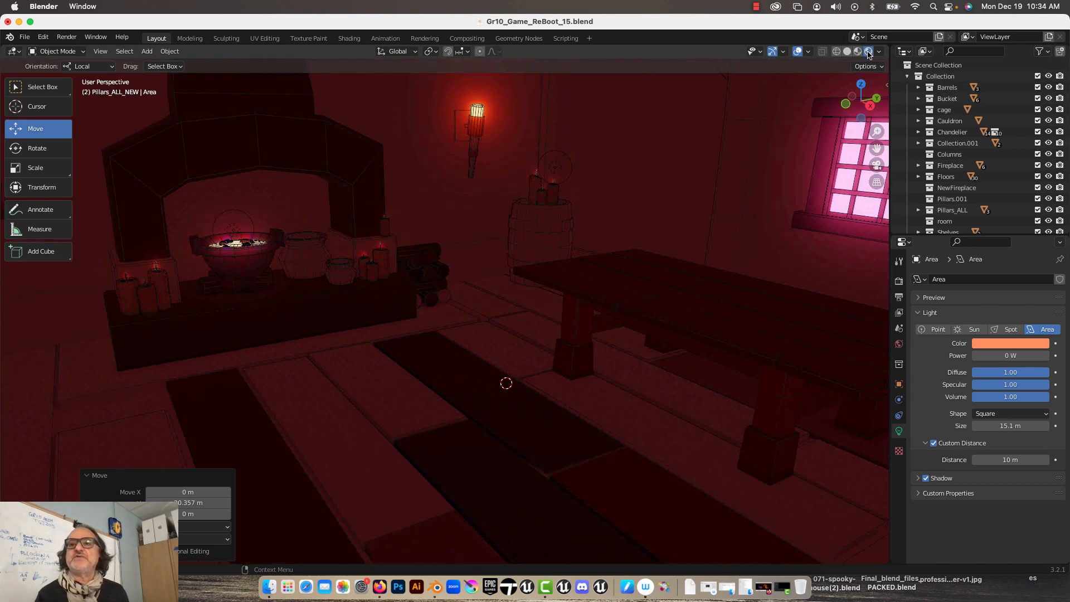
# Examine the glow of the fireplace, torch and window in the rendered room, both from afar and up close
pyautogui.scroll(-4, 489, 223)
pyautogui.scroll(-2, 489, 224)
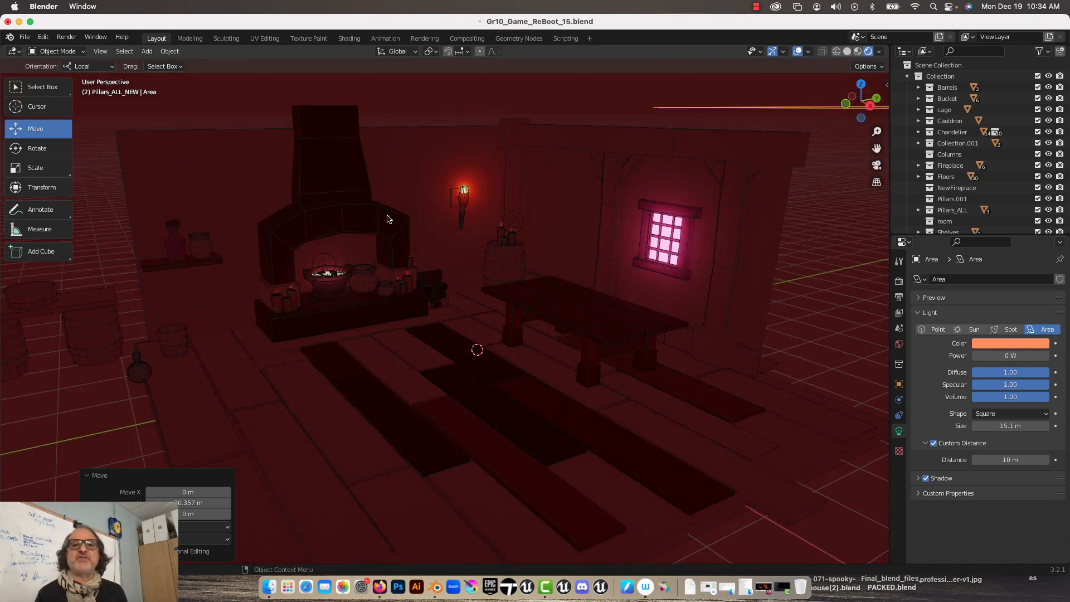
pyautogui.scroll(6, 370, 220)
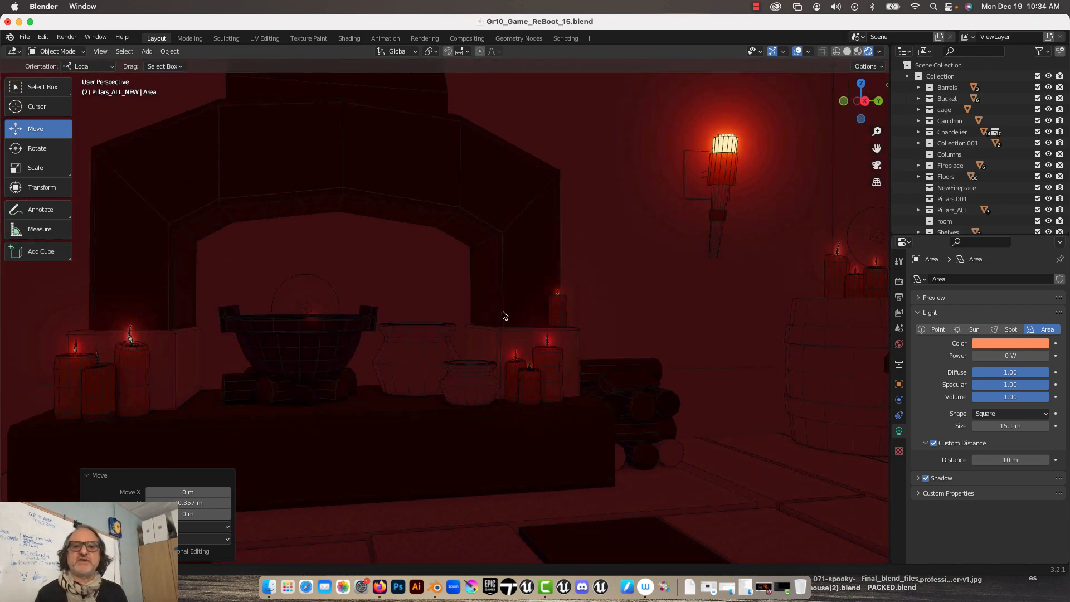
pyautogui.scroll(-6, 519, 309)
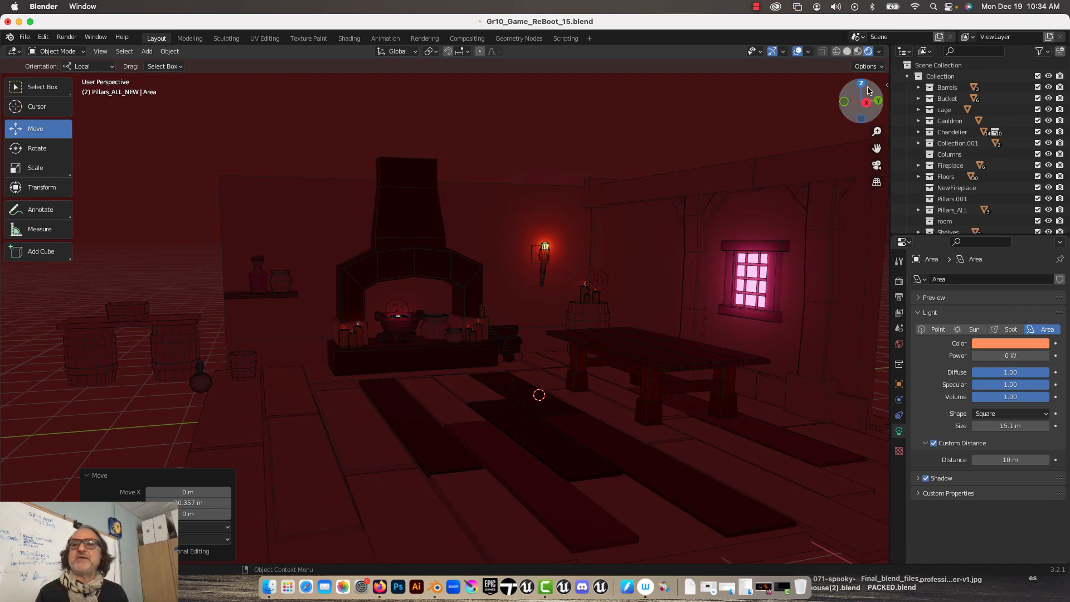
# Return to Material Preview shading, add an area light and raise it above the room
pyautogui.click(857, 51)
pyautogui.moveTo(549, 219); pyautogui.dragTo(559, 233, button='middle')
pyautogui.click(146, 52)
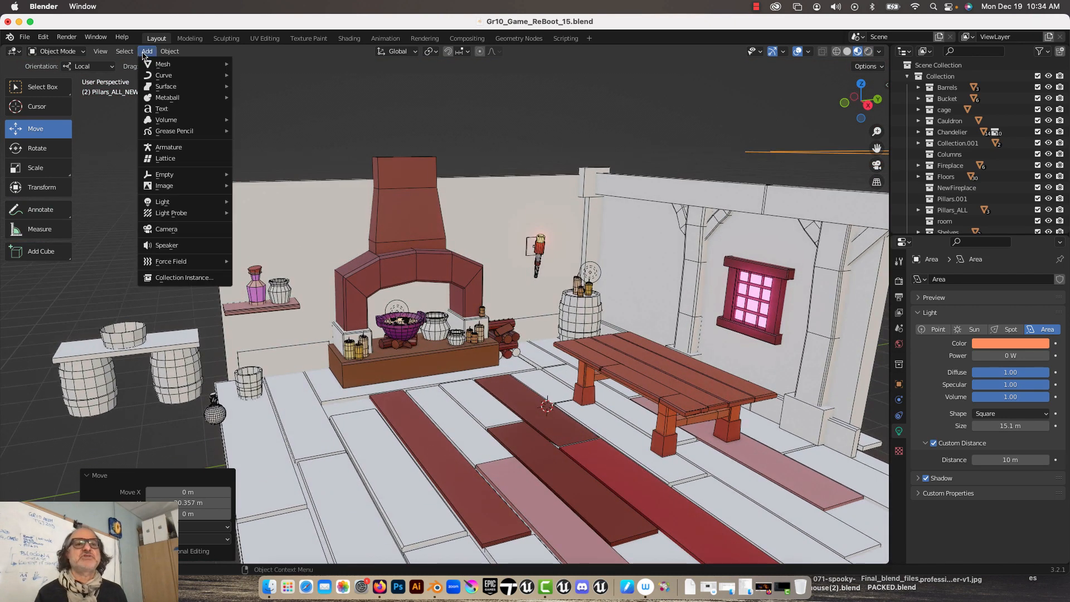
pyautogui.moveTo(177, 208)
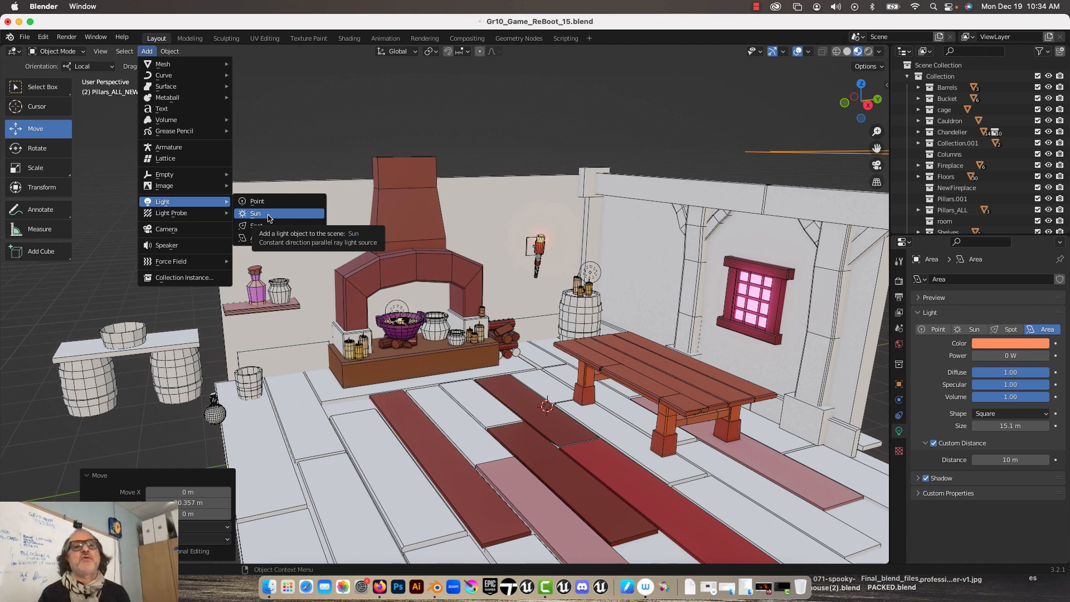
pyautogui.click(262, 240)
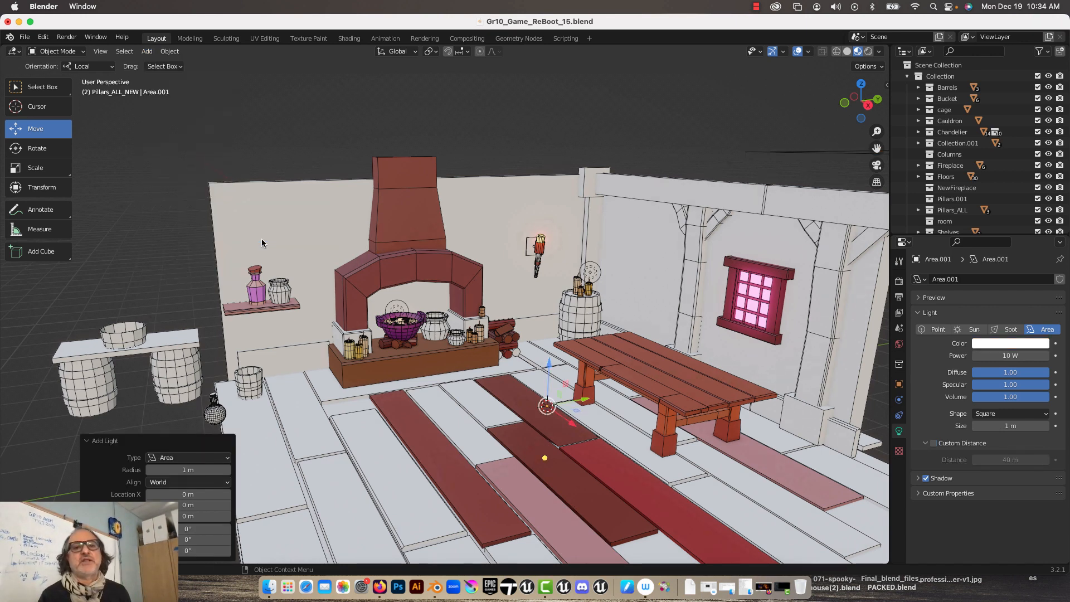
pyautogui.moveTo(550, 382); pyautogui.dragTo(574, 140)
# Set the new area light's size to 10 m
pyautogui.moveTo(574, 141); pyautogui.dragTo(617, 146, button='middle')
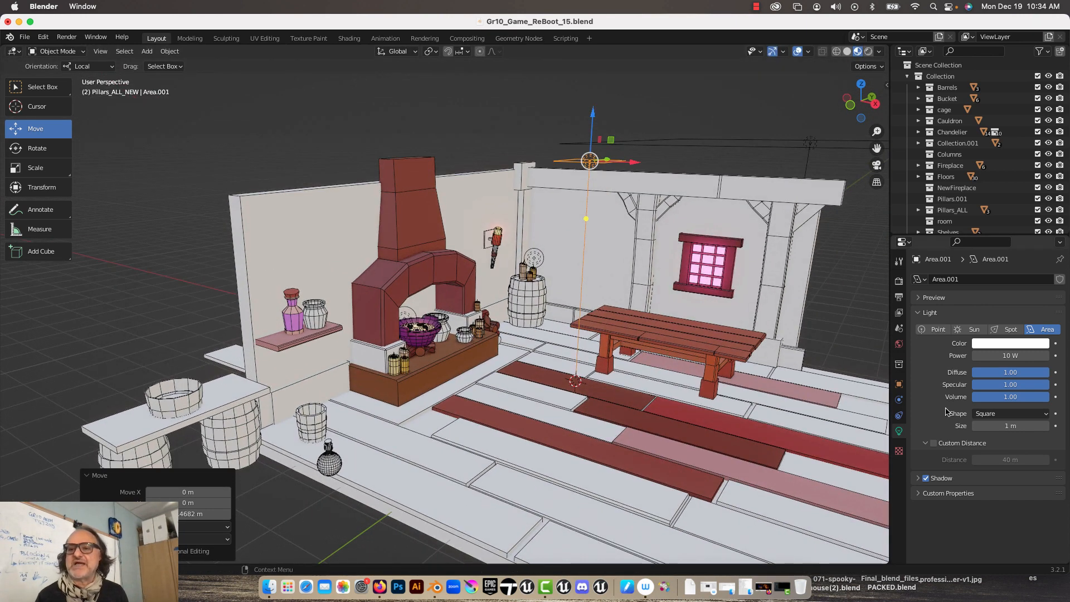
pyautogui.click(1007, 427)
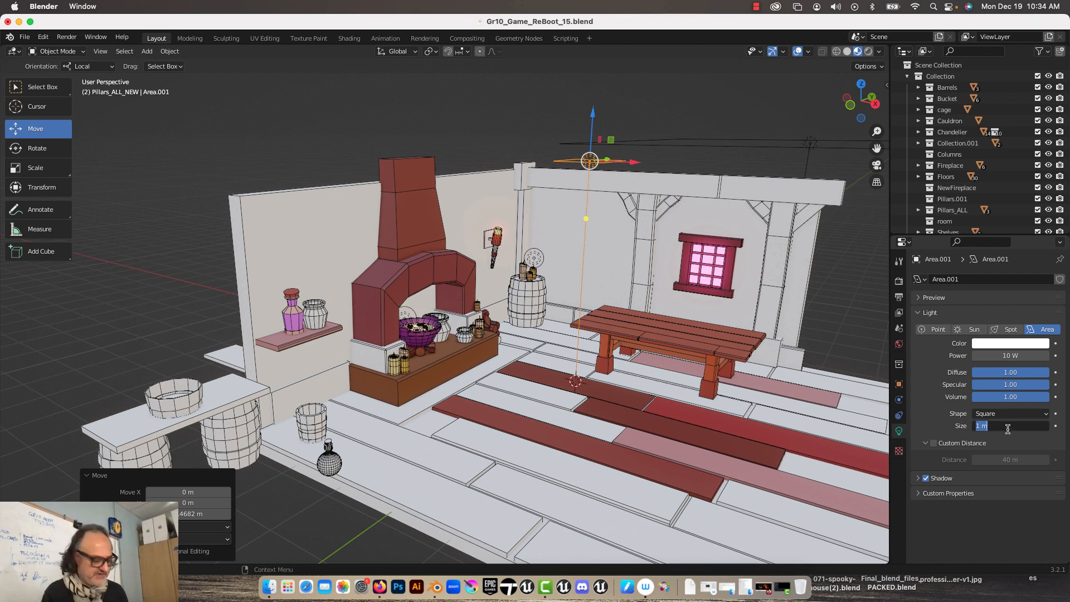
pyautogui.write('10')
pyautogui.press('Return')
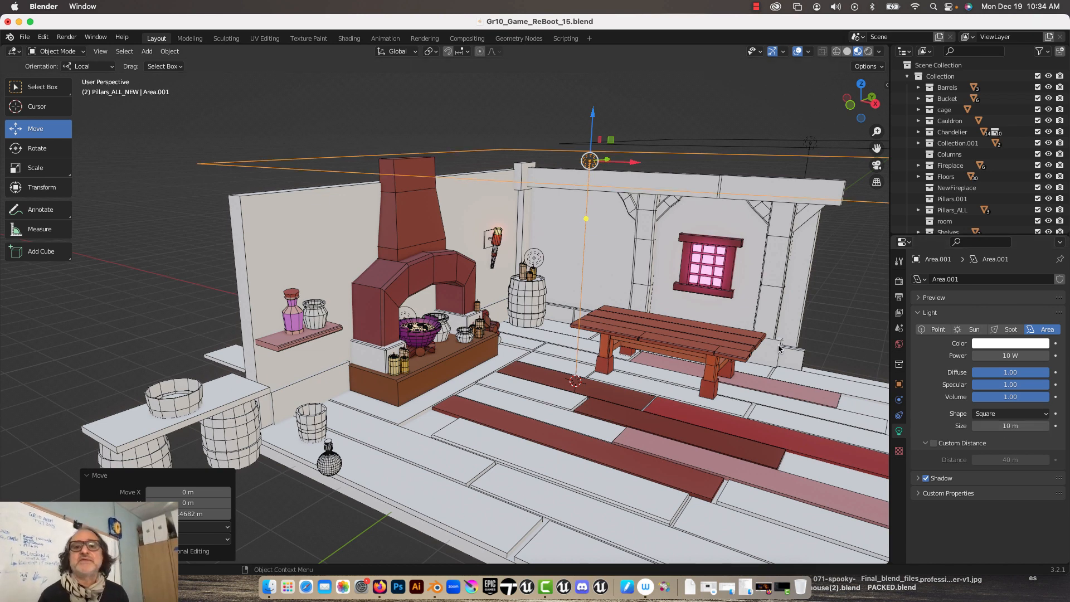
# Shift the area light along X and Y in the top view so that it sits centred over the room
pyautogui.click(861, 87)
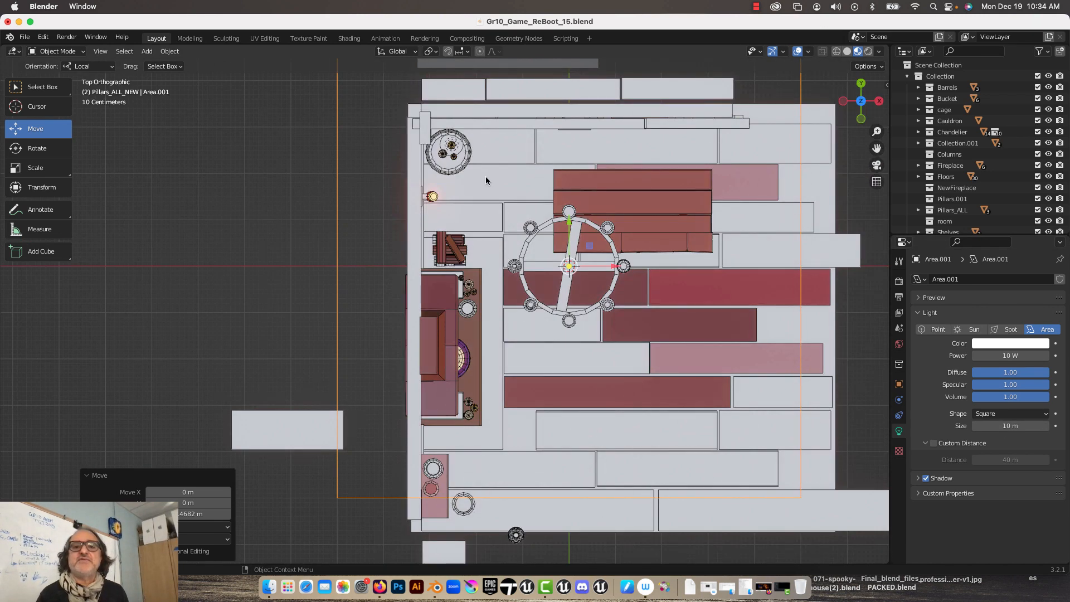
pyautogui.scroll(-3, 486, 176)
pyautogui.moveTo(538, 293); pyautogui.dragTo(572, 294)
pyautogui.moveTo(527, 257); pyautogui.dragTo(527, 272)
pyautogui.moveTo(784, 165); pyautogui.dragTo(829, 78, button='middle')
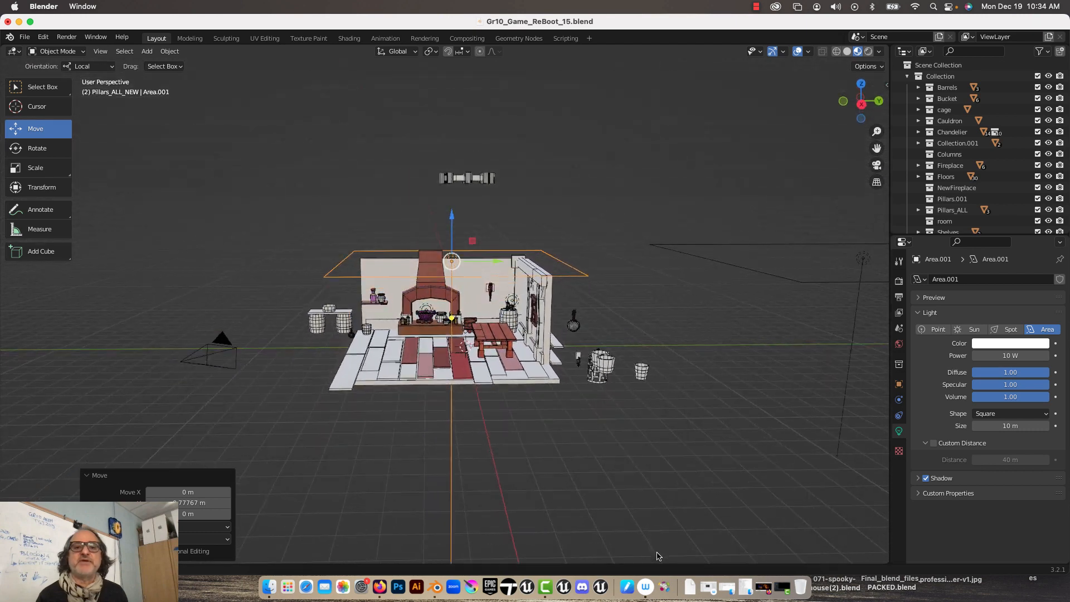
# Display the room in Rendered shading and change the area light's color from white to orange-red
pyautogui.click(868, 52)
pyautogui.scroll(5, 430, 244)
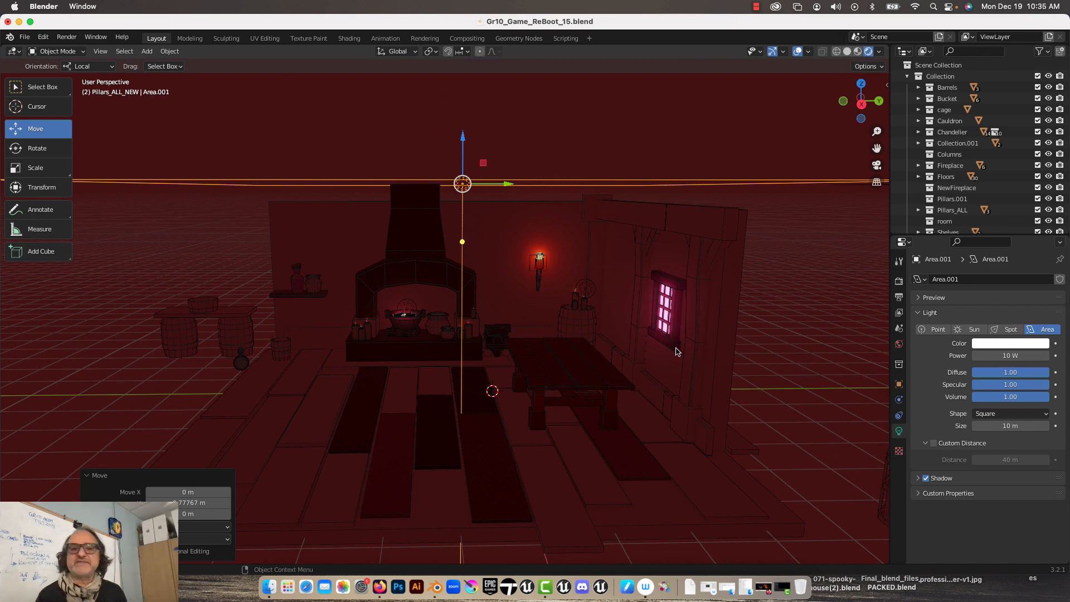
pyautogui.scroll(4, 658, 337)
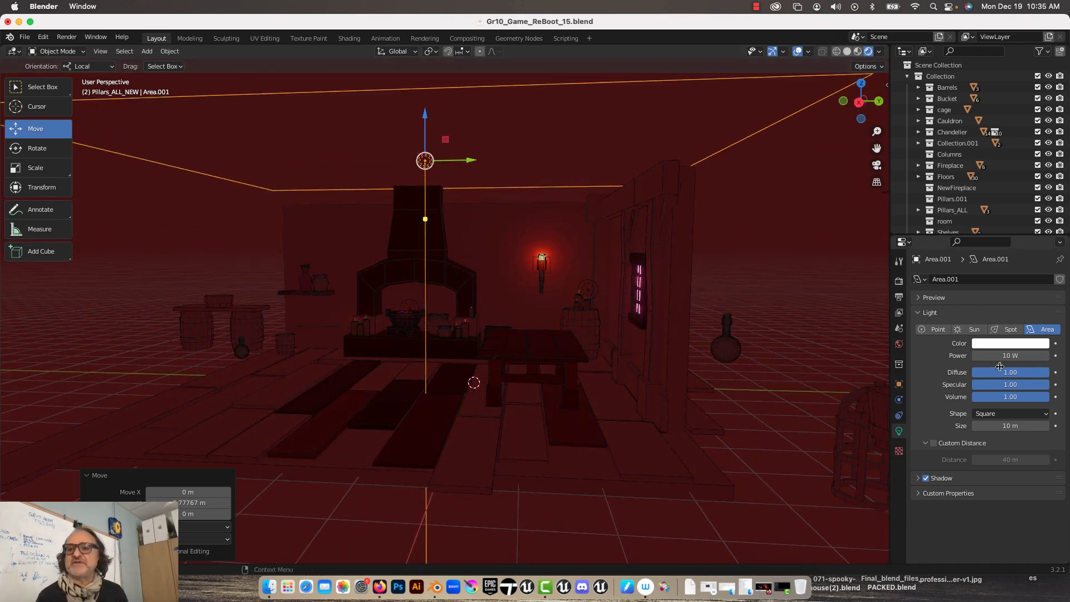
pyautogui.click(1020, 347)
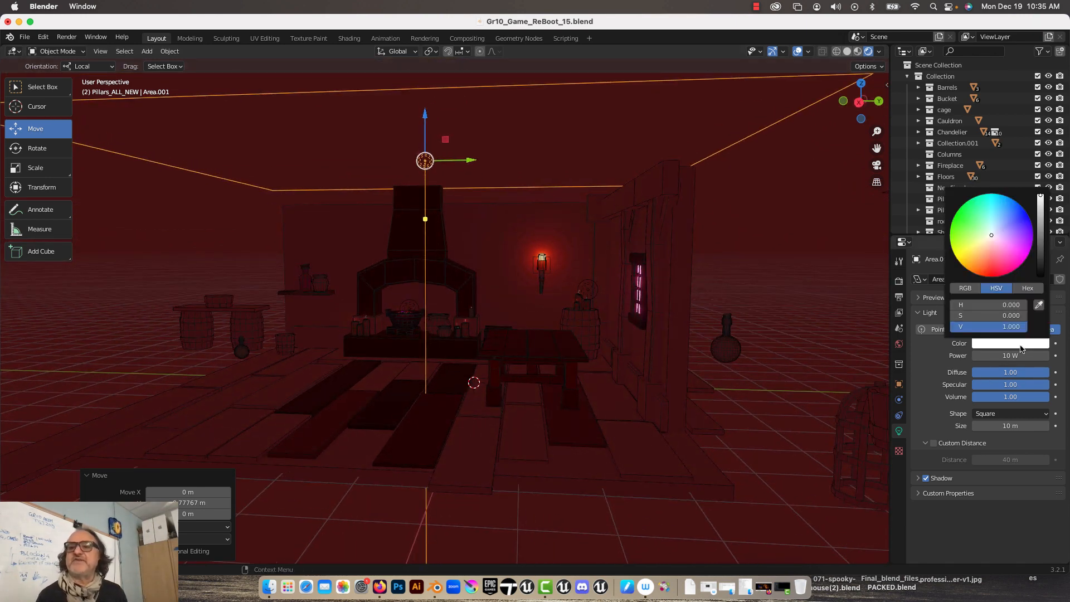
pyautogui.click(983, 273)
pyautogui.moveTo(984, 272); pyautogui.dragTo(985, 269)
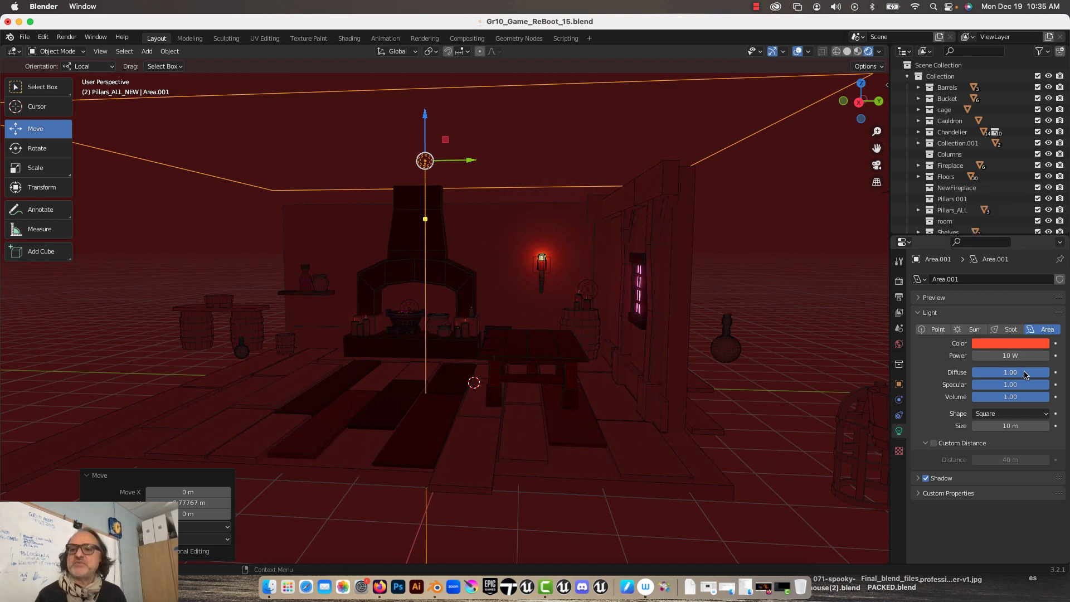
# Set the area light's power to 100 W
pyautogui.click(1020, 355)
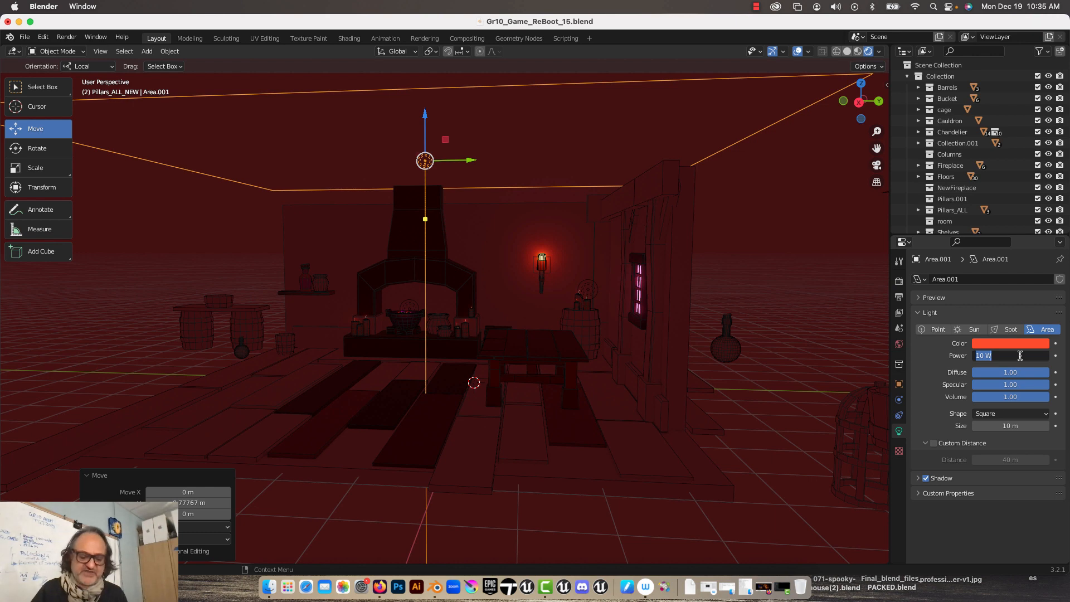
pyautogui.write('1')
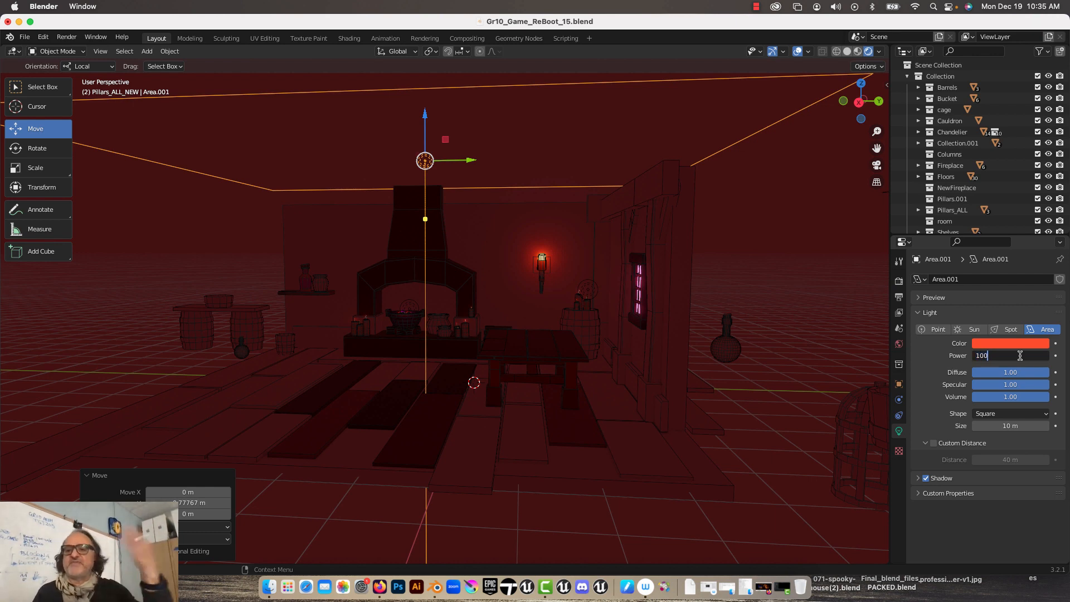
pyautogui.press('Return')
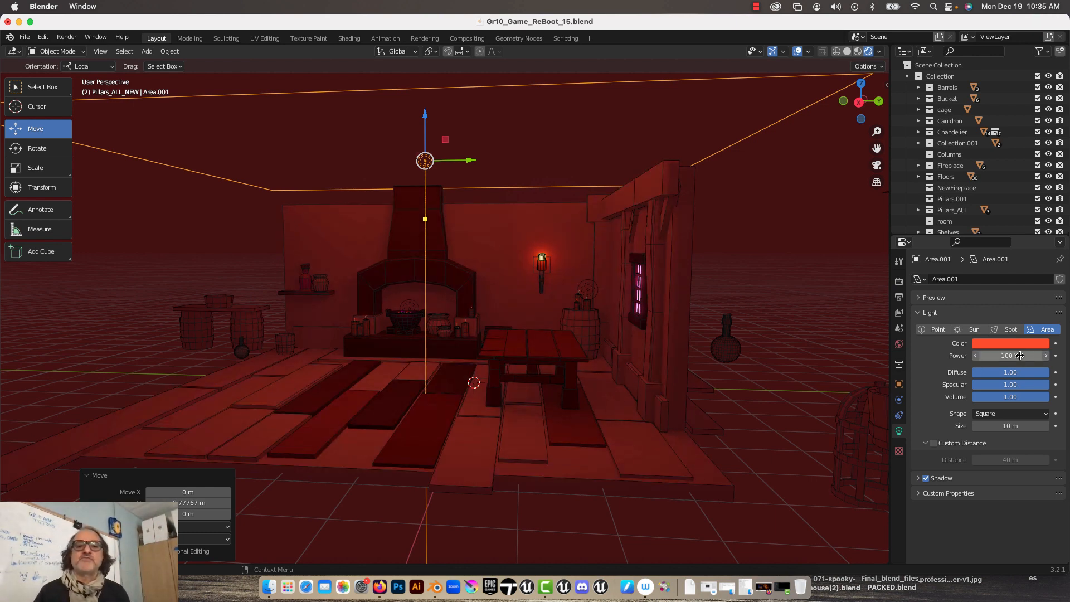
# Examine how the overhead area light illuminates the room, from a distance and from inside
pyautogui.scroll(3, 645, 349)
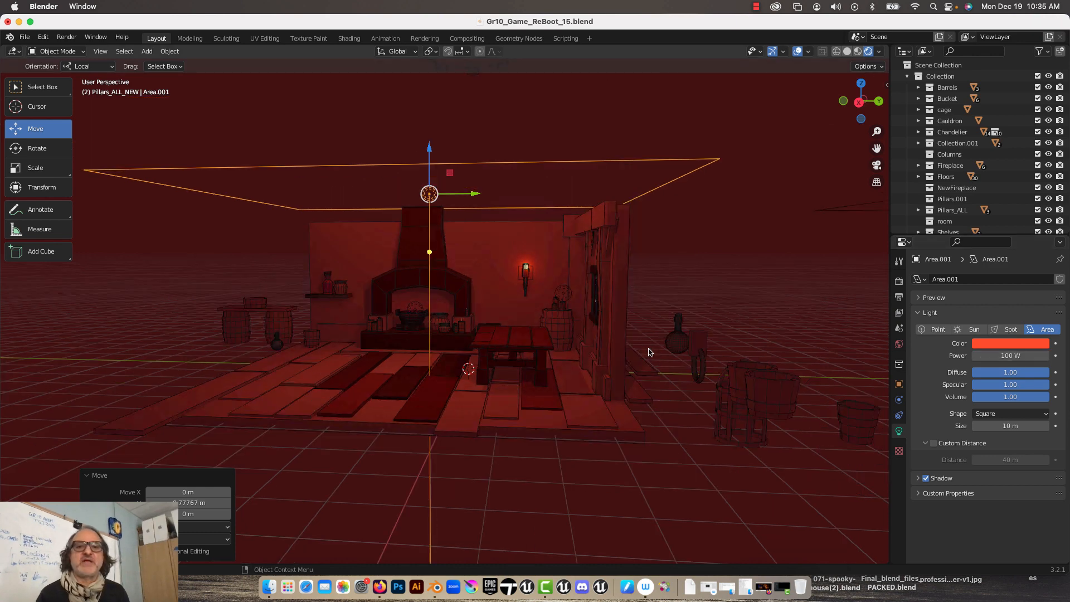
pyautogui.scroll(3, 648, 351)
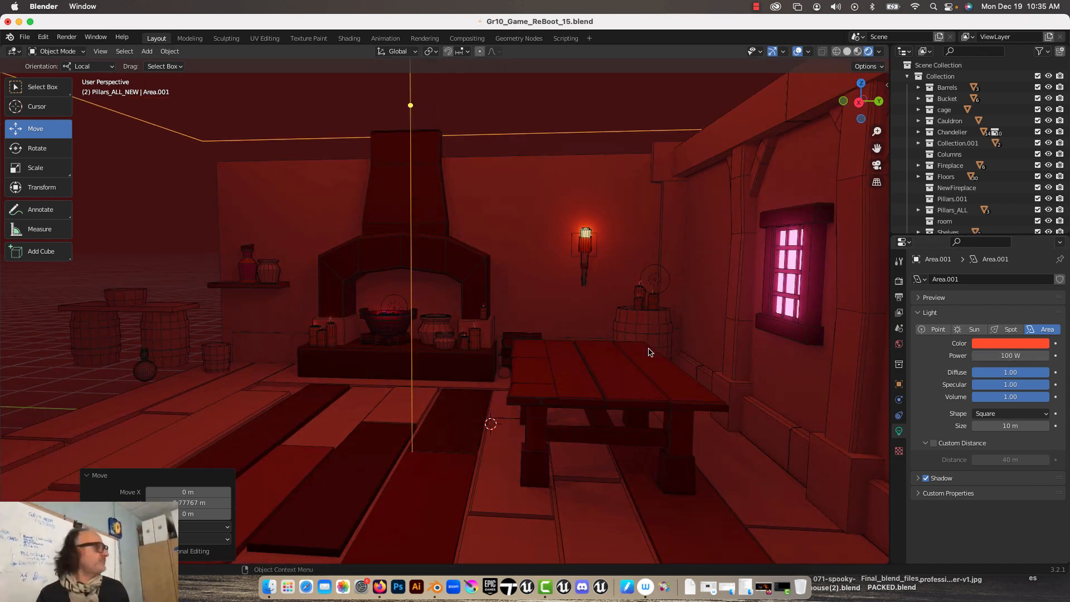
pyautogui.scroll(-5, 604, 315)
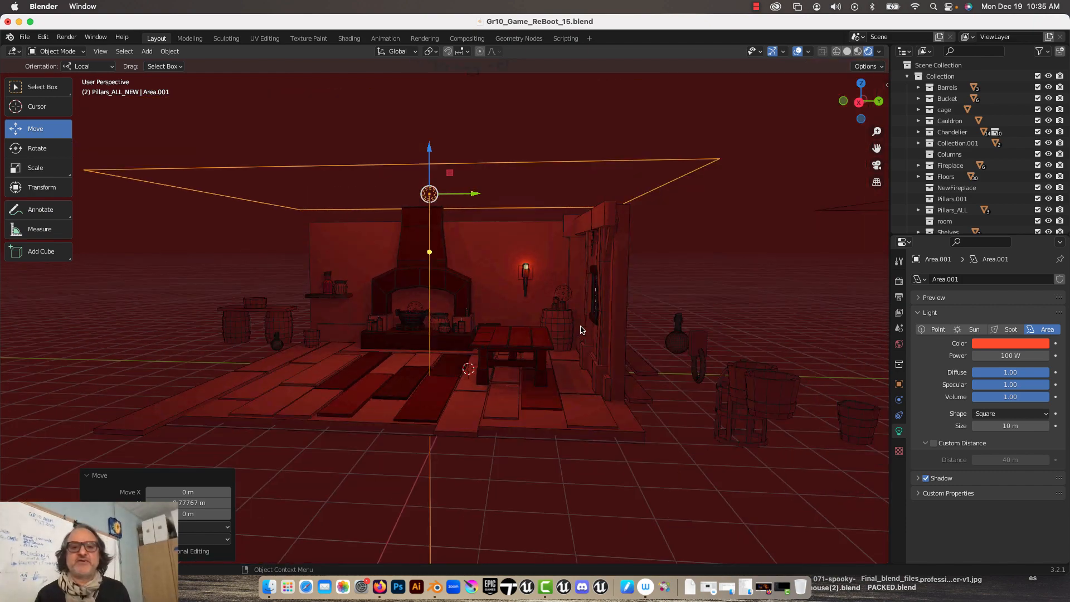
pyautogui.scroll(4, 581, 330)
pyautogui.moveTo(571, 328)
pyautogui.mouseDown(button='middle')
pyautogui.moveTo(595, 329)
pyautogui.moveTo(574, 329)
pyautogui.mouseUp(button='middle')
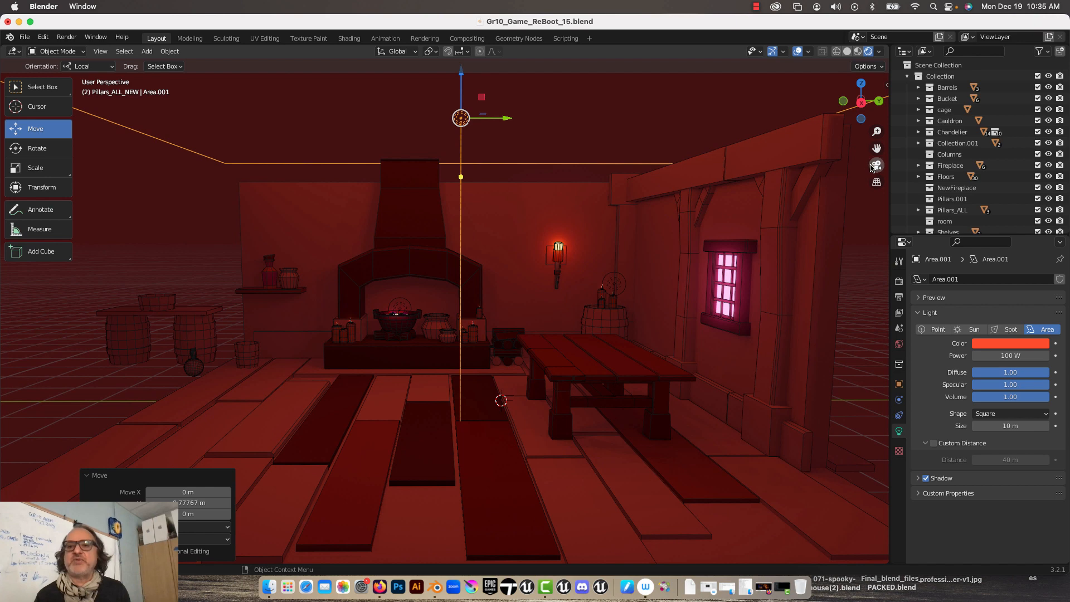
# Render a still image of the room from the camera view, inspect it and close the render window
pyautogui.click(877, 165)
pyautogui.scroll(7, 558, 283)
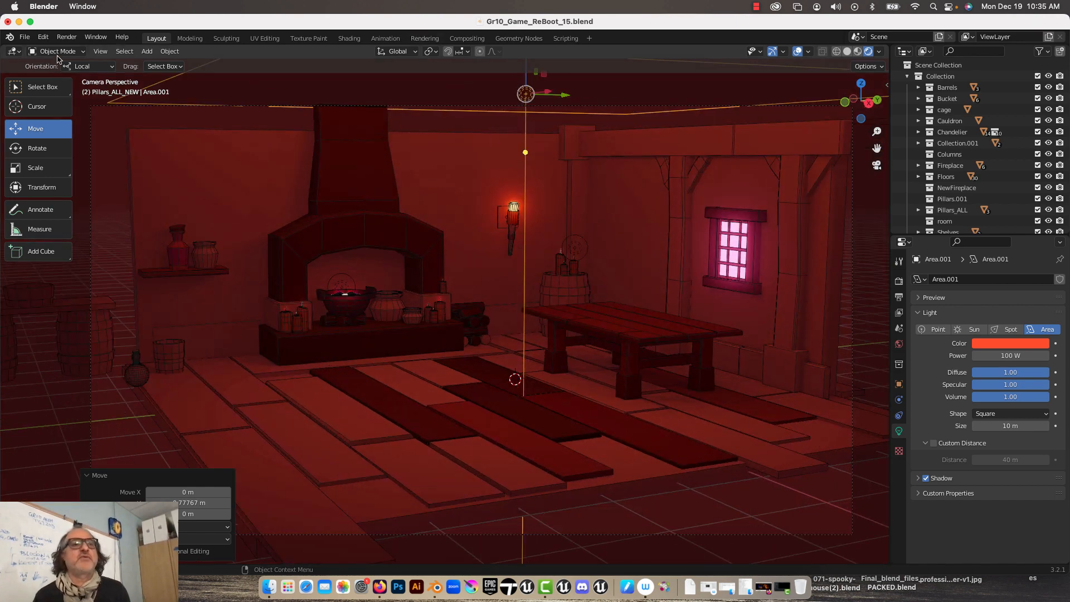
pyautogui.click(67, 37)
pyautogui.click(89, 50)
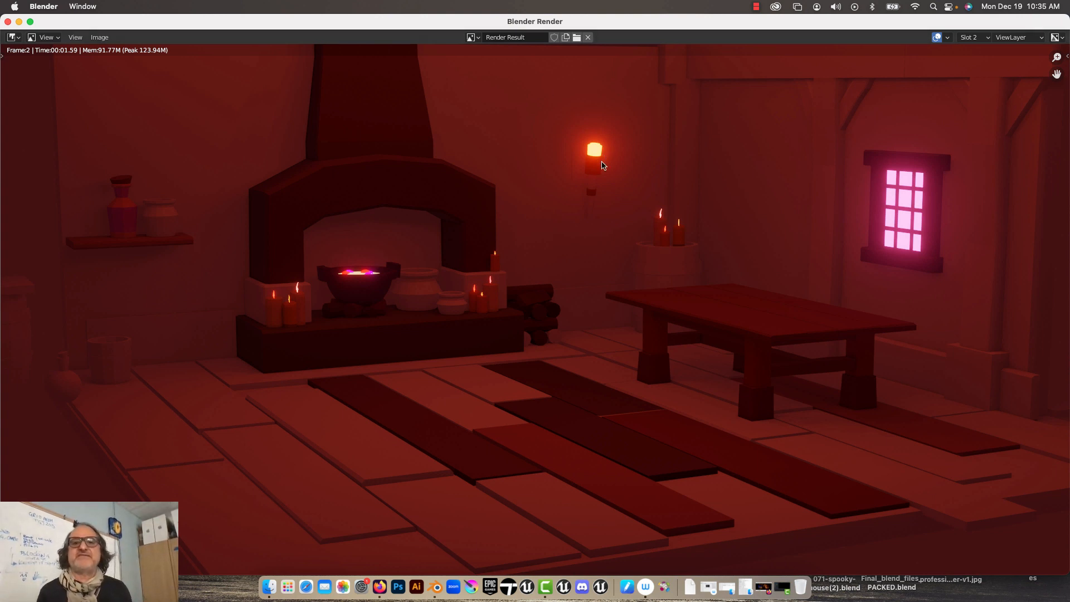
pyautogui.click(8, 23)
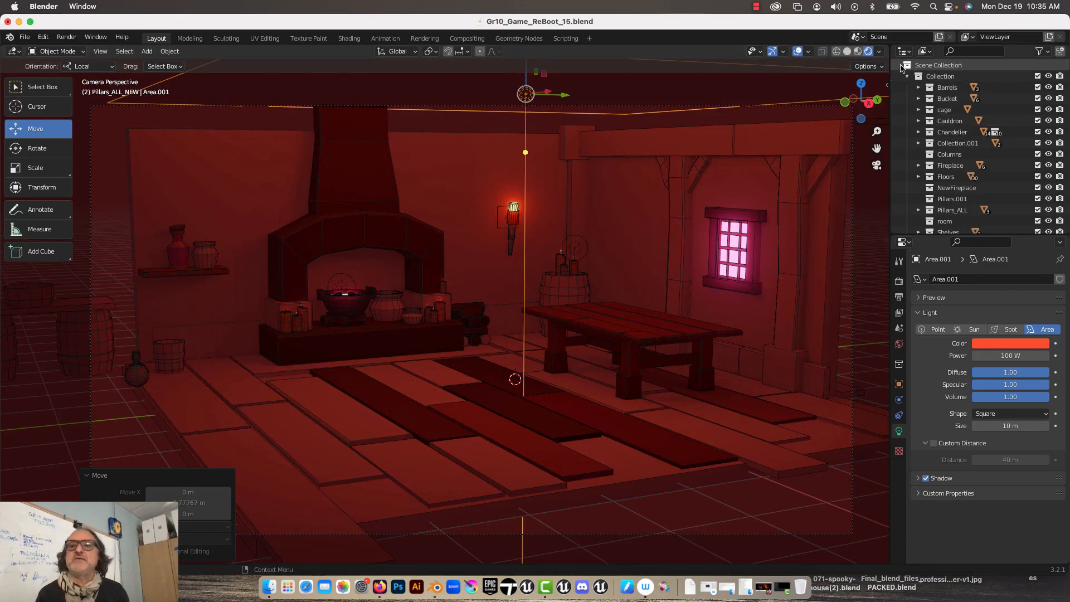
# Leave the camera view in Material Preview shading and add a point light to the scene
pyautogui.click(858, 52)
pyautogui.scroll(-4, 315, 178)
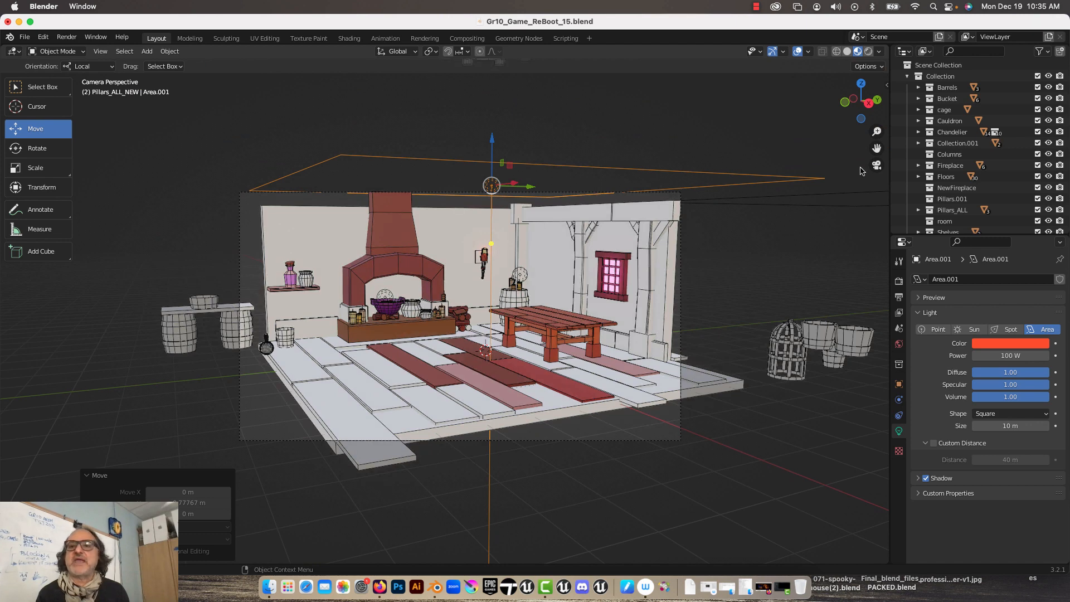
pyautogui.click(876, 164)
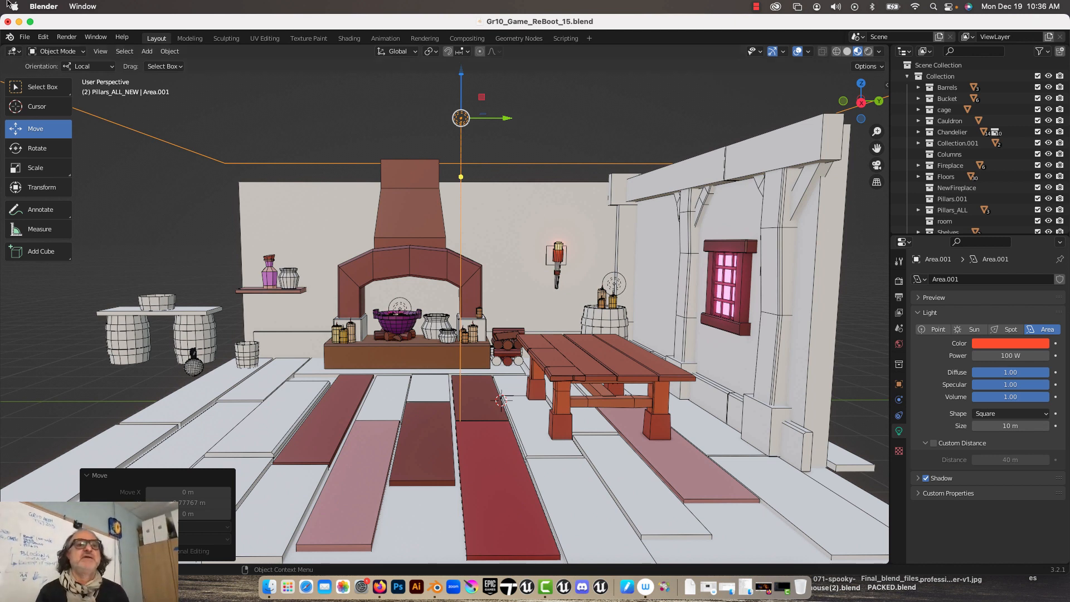
pyautogui.click(147, 51)
pyautogui.moveTo(178, 188)
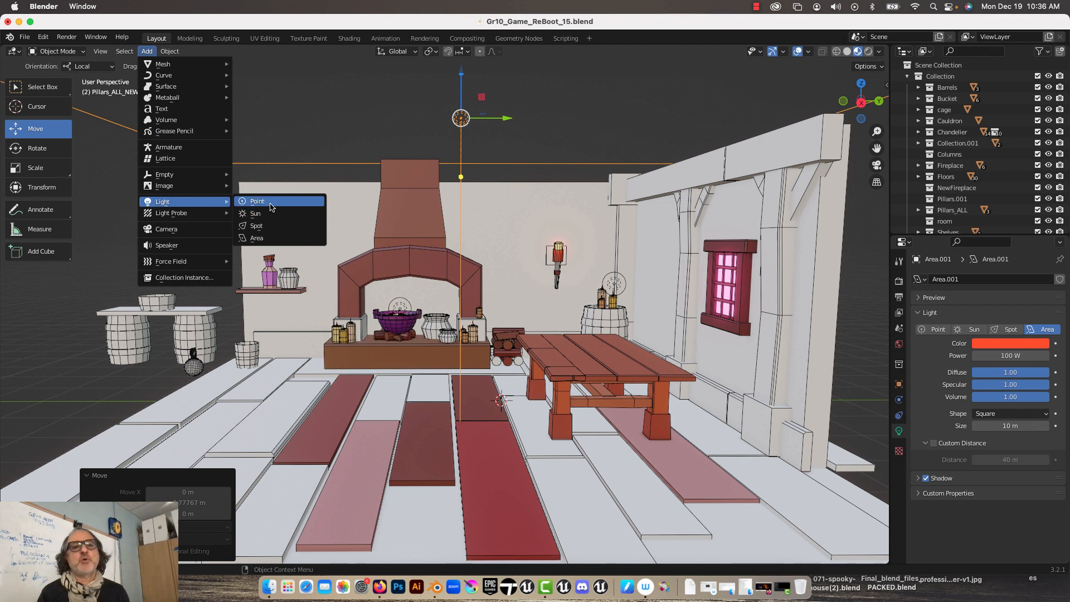
pyautogui.click(265, 202)
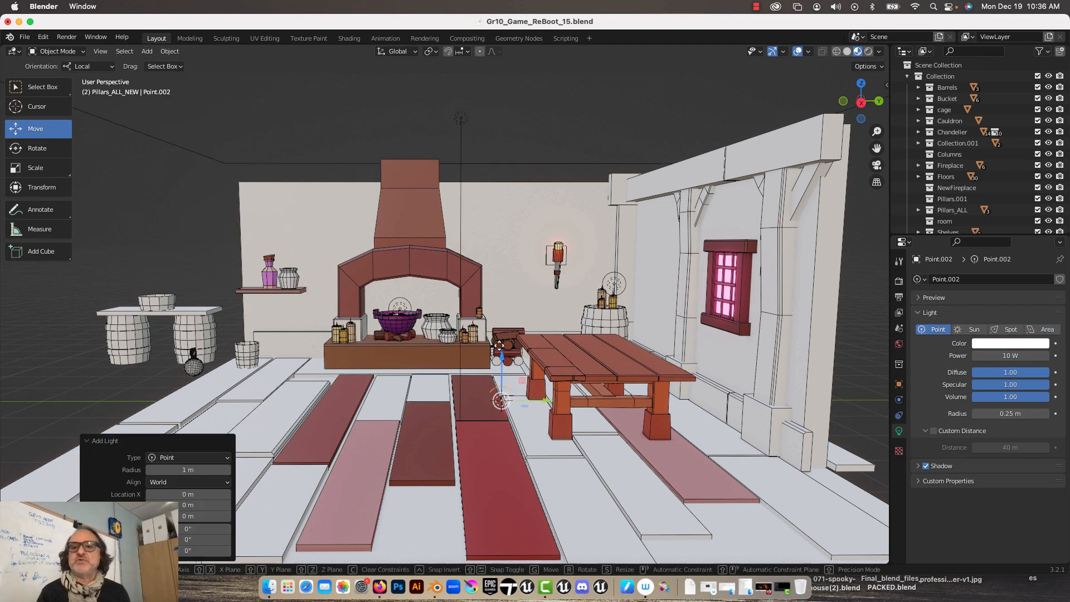
# Raise the point light above the floor, move it about -1.7 m along X and shift it along Y toward the window wall
pyautogui.moveTo(504, 363); pyautogui.dragTo(490, 253)
pyautogui.moveTo(490, 253); pyautogui.dragTo(460, 313, button='middle')
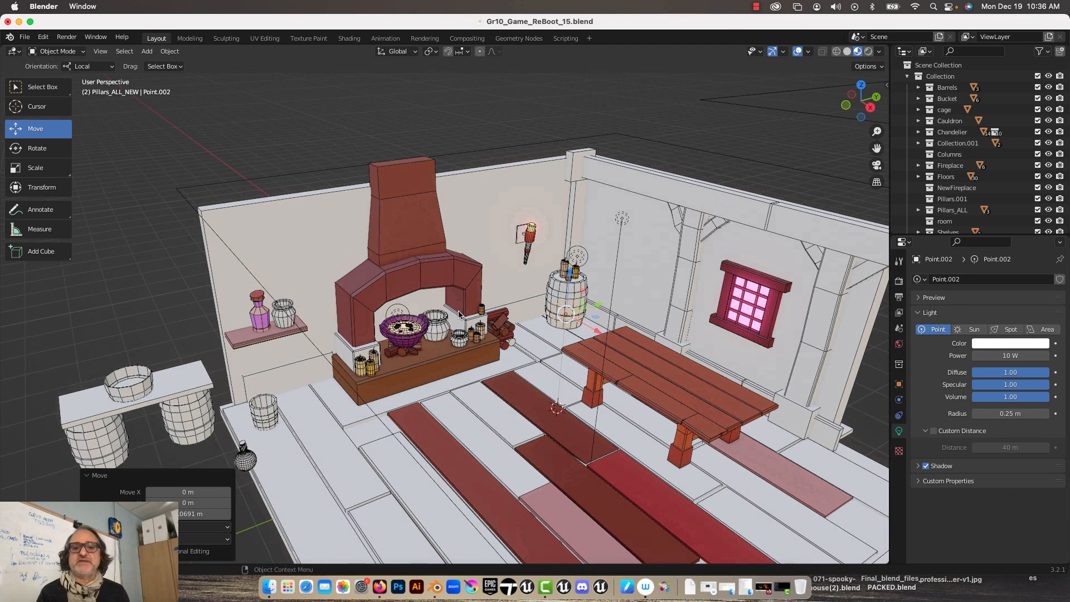
pyautogui.press('g')
pyautogui.press('x')
pyautogui.click(542, 301)
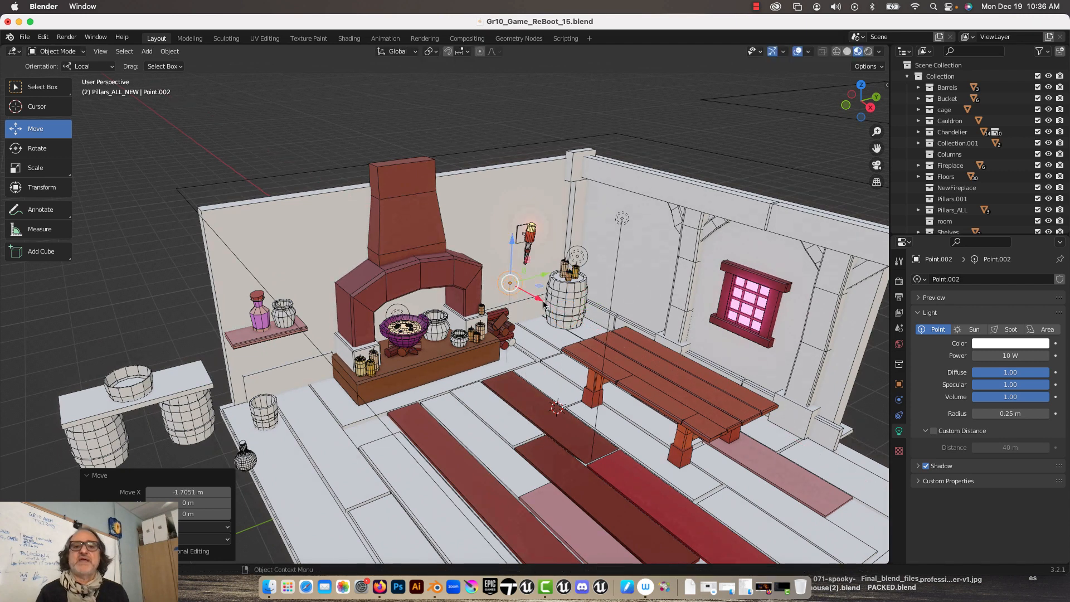
pyautogui.moveTo(547, 281); pyautogui.dragTo(581, 260)
# Align the point light with the candles on the corner barrel using the top view, and lower it to candle height
pyautogui.press('KP_7')
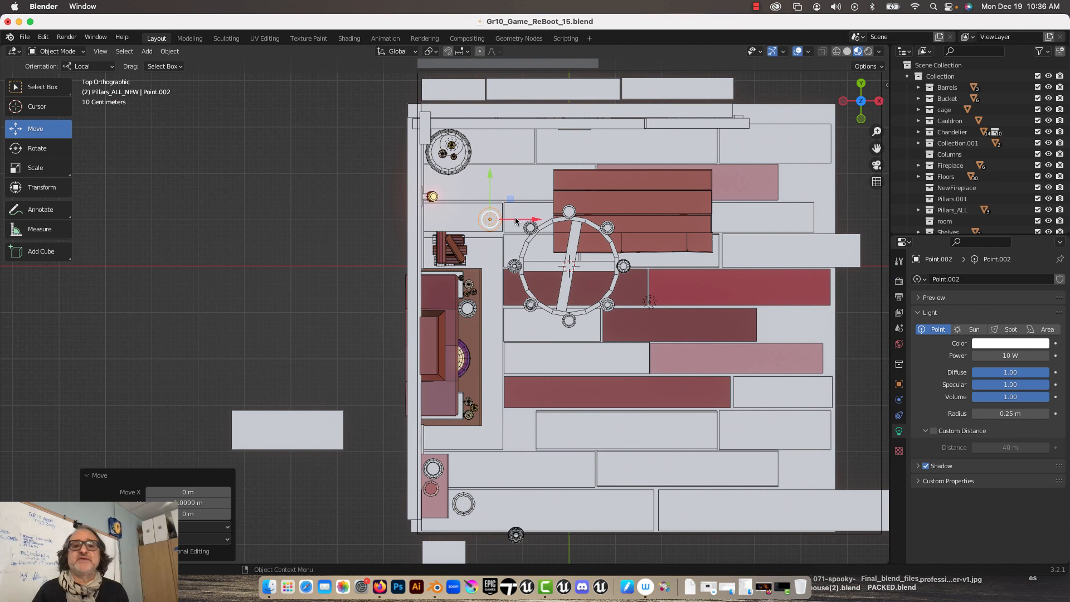
pyautogui.press('g')
pyautogui.press('x')
pyautogui.click(466, 211)
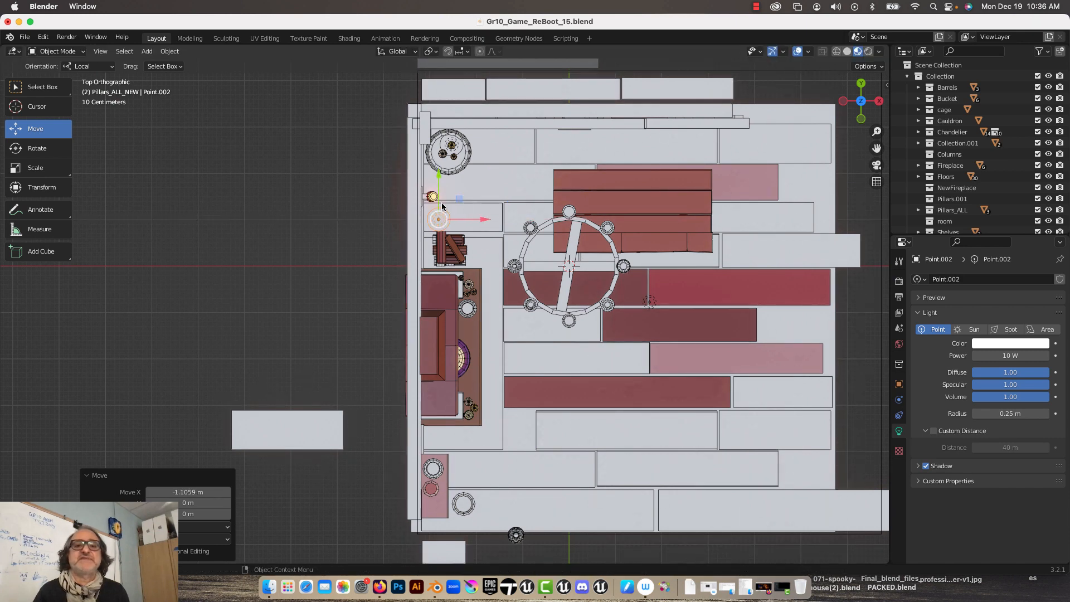
pyautogui.press('g')
pyautogui.press('y')
pyautogui.moveTo(448, 114); pyautogui.dragTo(479, 144)
pyautogui.moveTo(544, 185); pyautogui.dragTo(642, 174, button='middle')
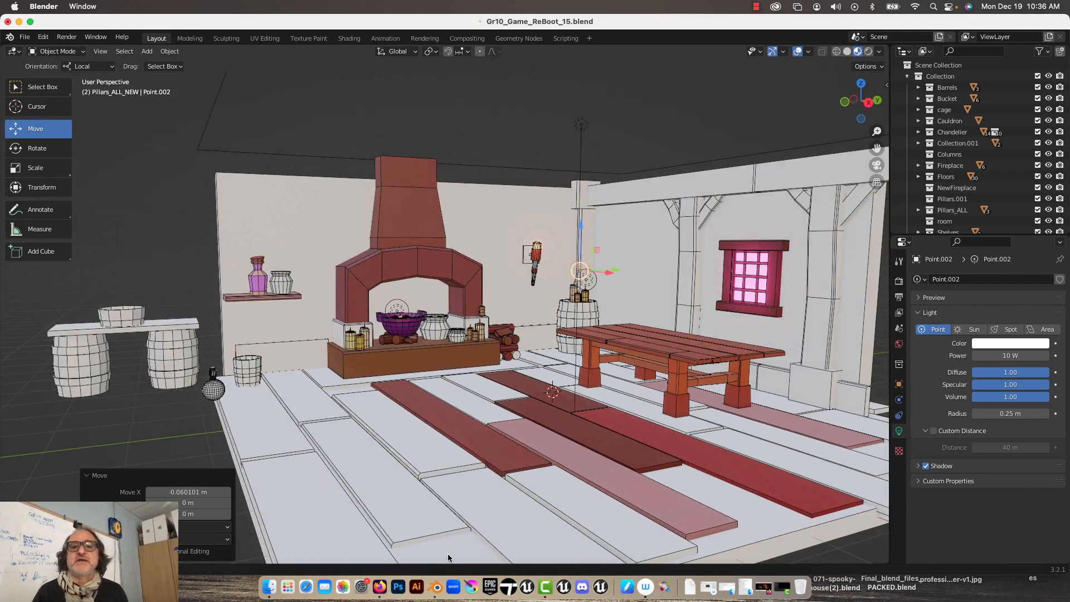
pyautogui.moveTo(587, 228); pyautogui.dragTo(579, 248)
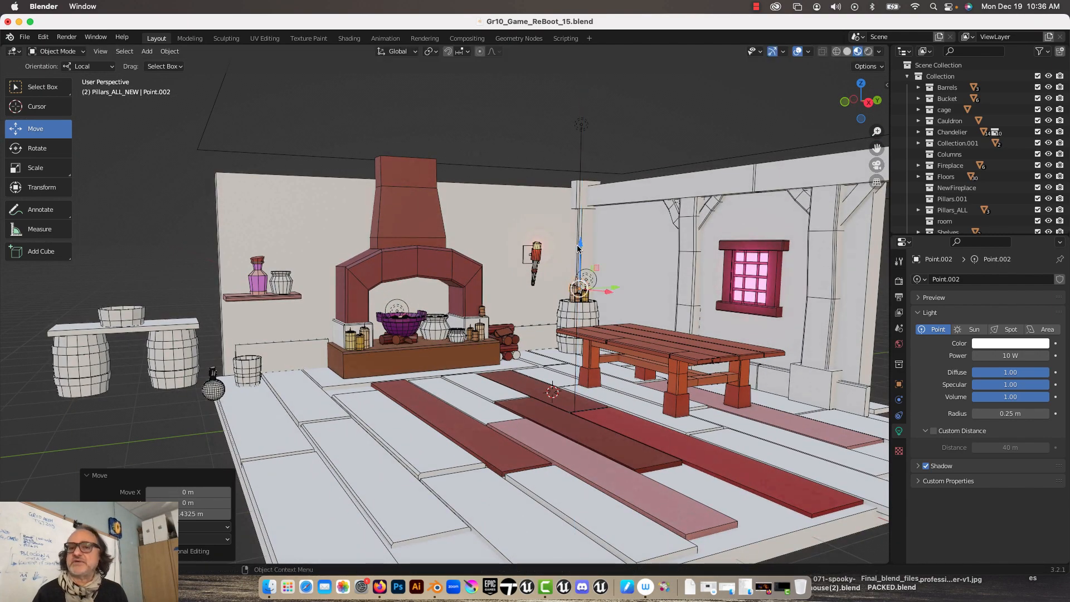
# Color the point light by the corner barrel red and switch the viewport to Rendered shading
pyautogui.click(991, 343)
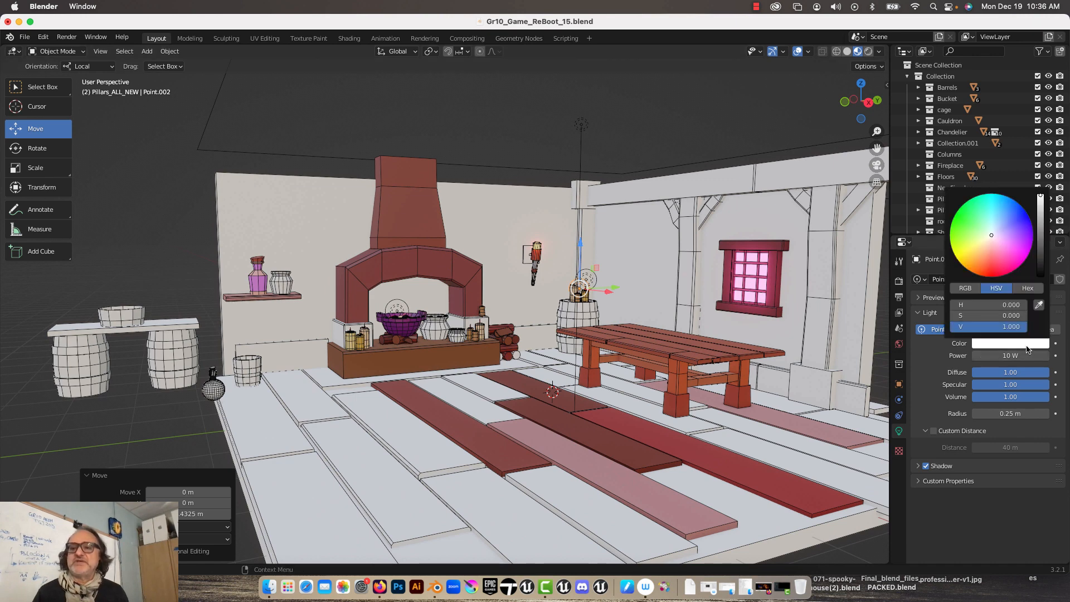
pyautogui.click(984, 266)
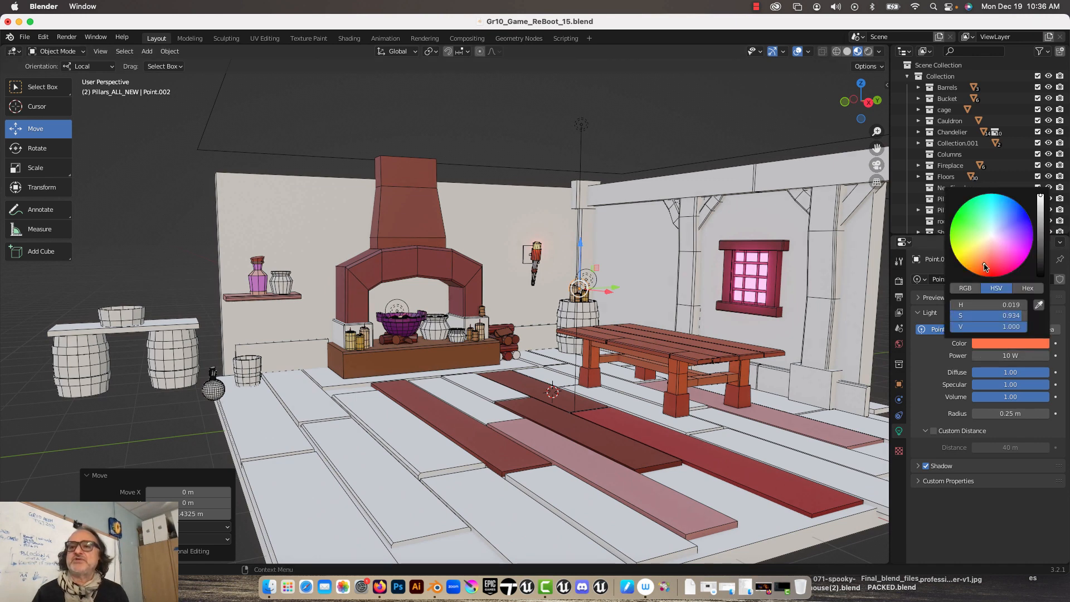
pyautogui.click(990, 267)
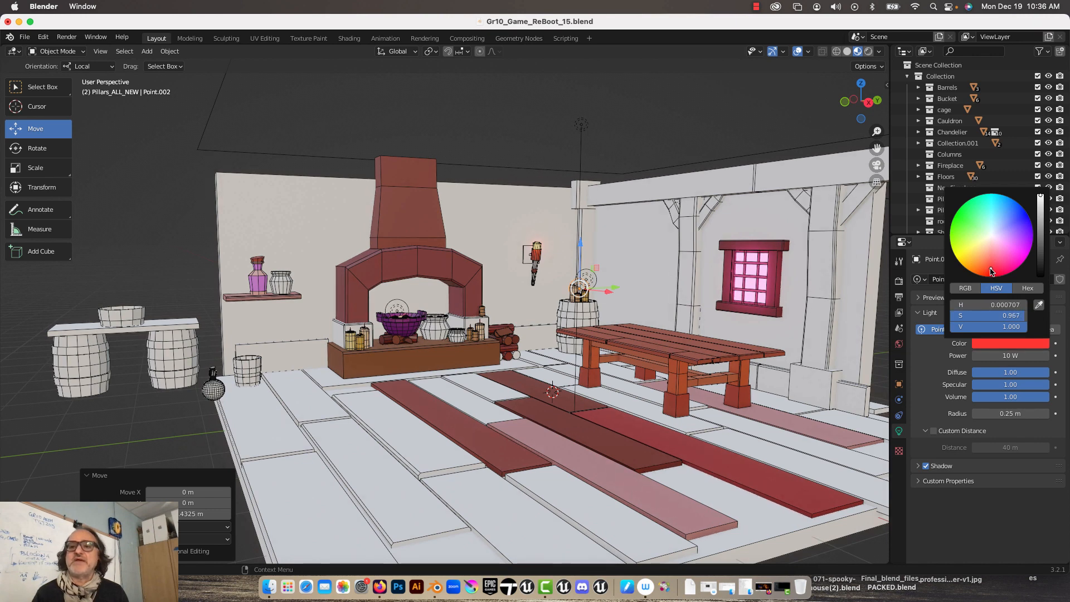
pyautogui.click(868, 51)
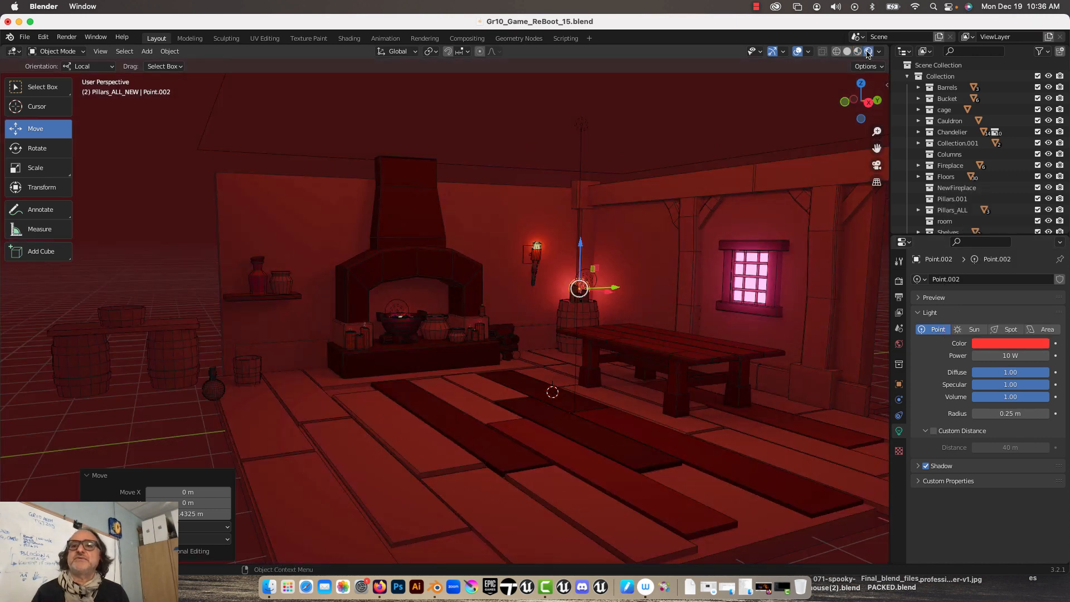
pyautogui.scroll(4, 599, 162)
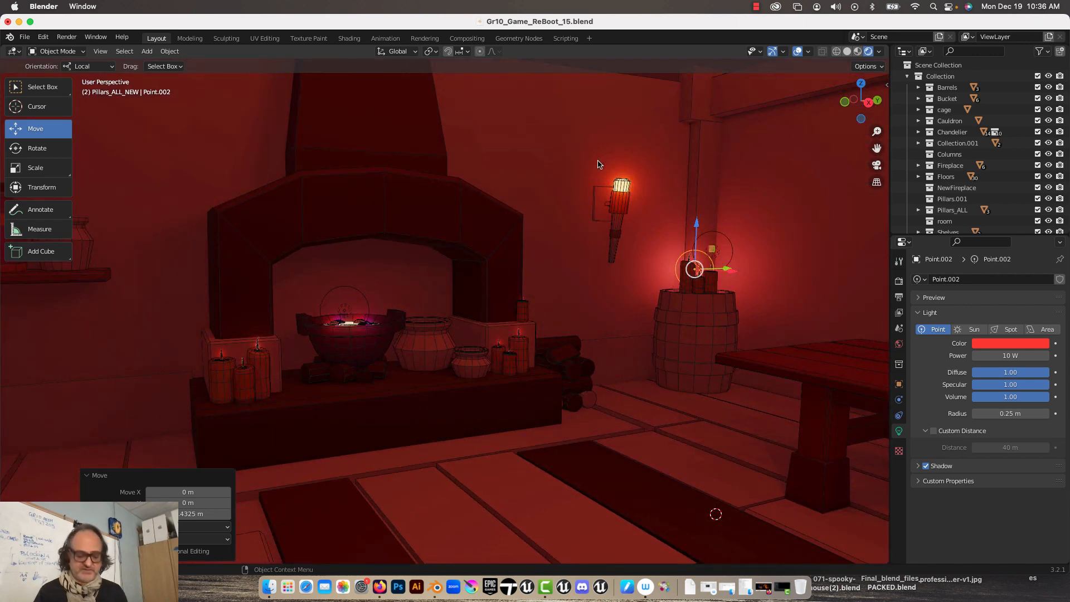
pyautogui.press('KP_Decimal')
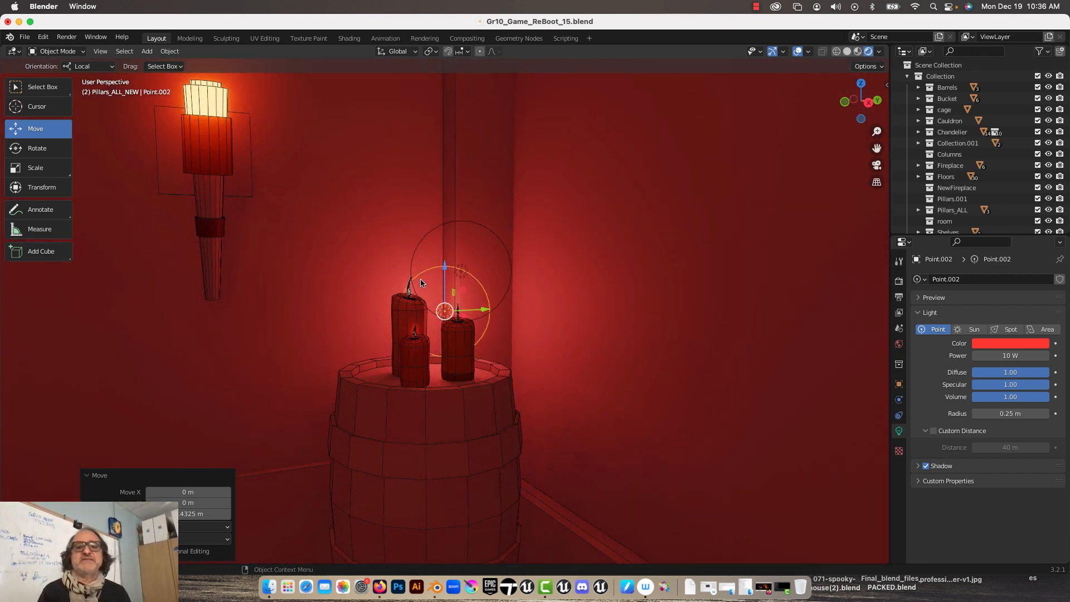
# Turn the red point light's Shadow option off and back on to compare the effect around the candles
pyautogui.scroll(-5, 421, 282)
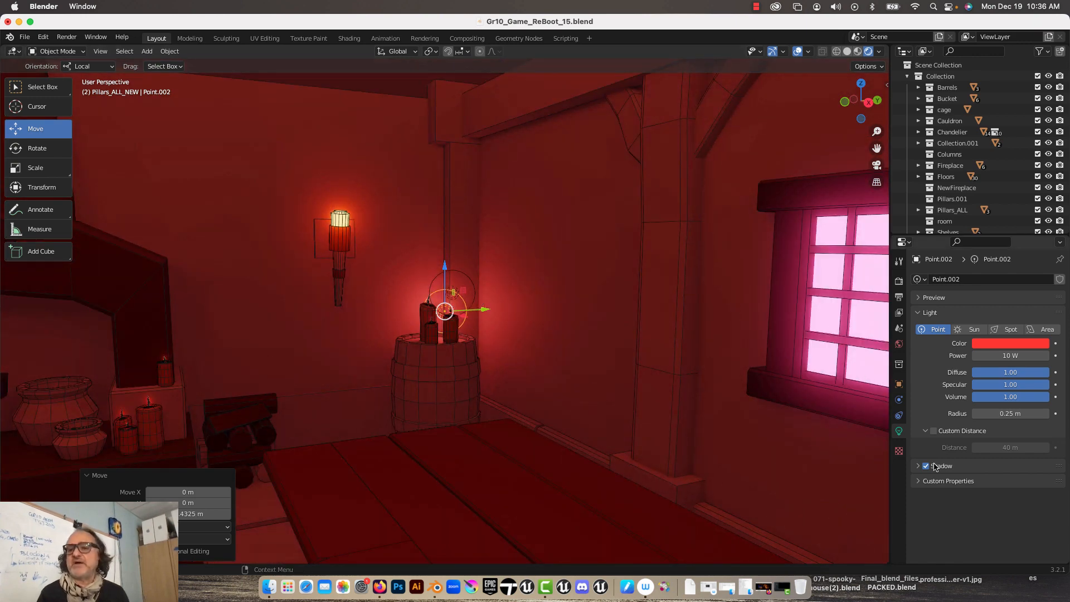
pyautogui.click(926, 466)
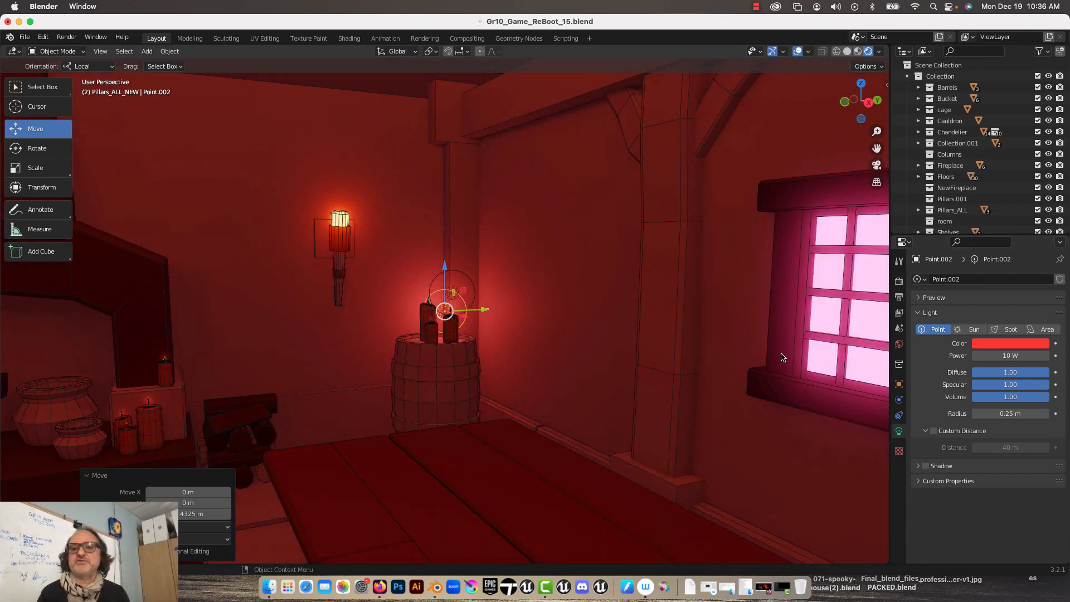
pyautogui.scroll(5, 396, 274)
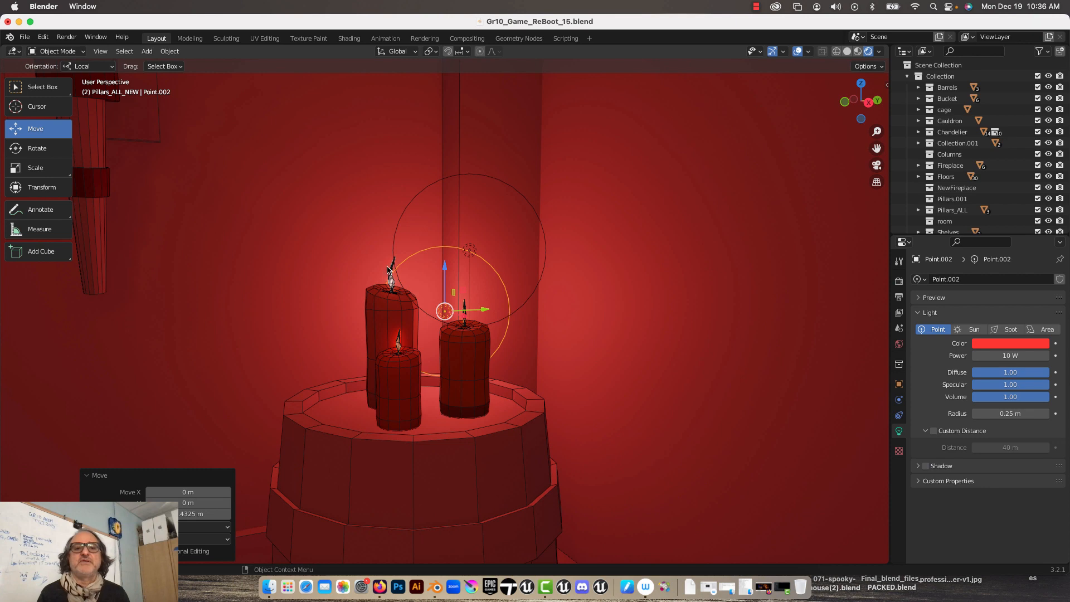
pyautogui.click(926, 467)
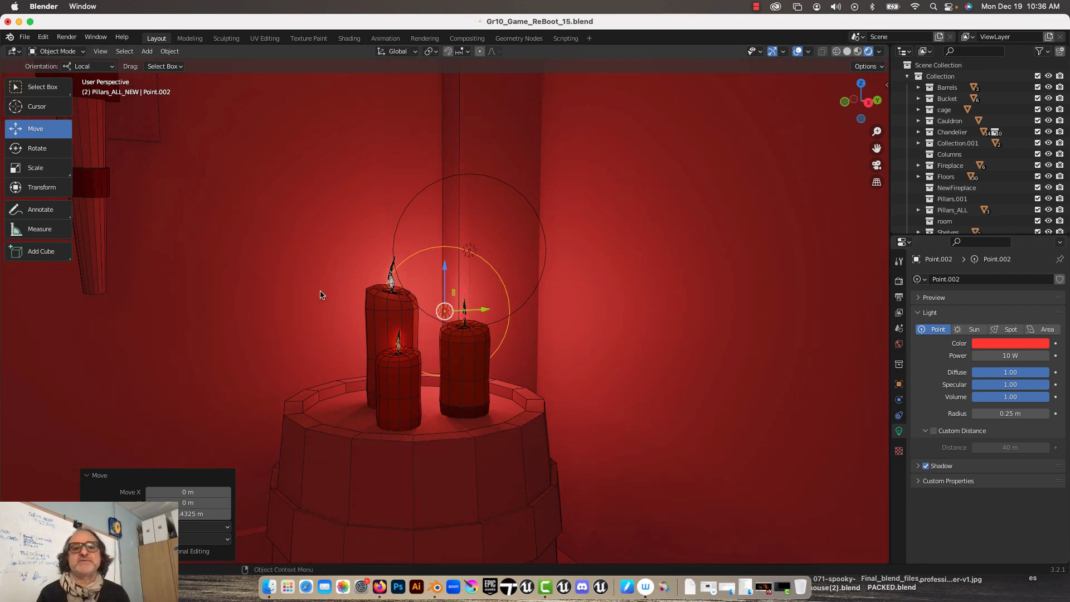
# Set the candle light's power to 50 W after trying 100 W, and recolor it orange
pyautogui.scroll(-4, 321, 294)
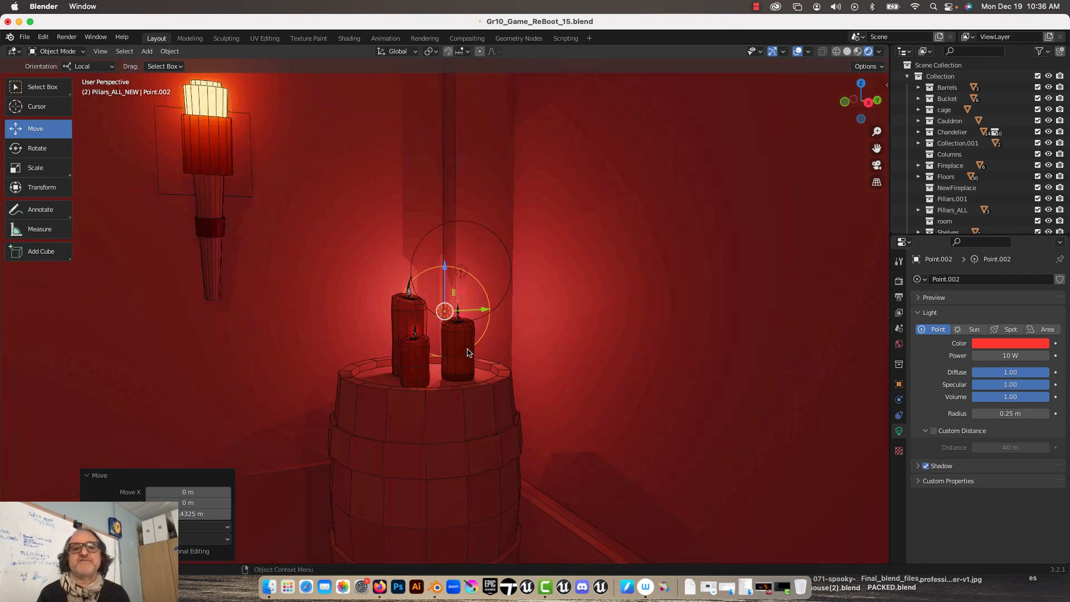
pyautogui.click(1008, 356)
pyautogui.write('10')
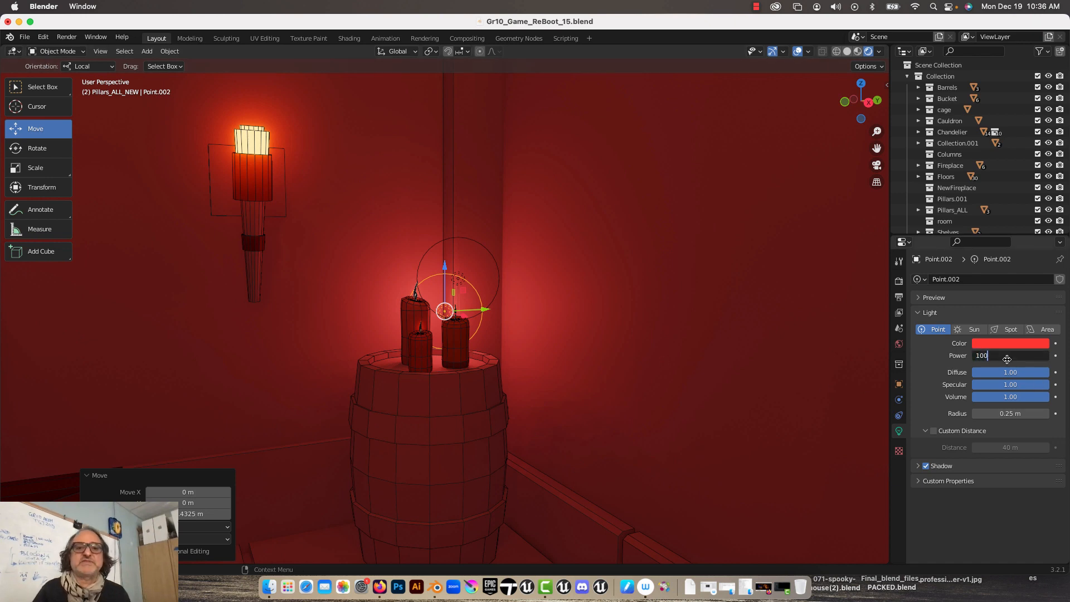
pyautogui.press('Return')
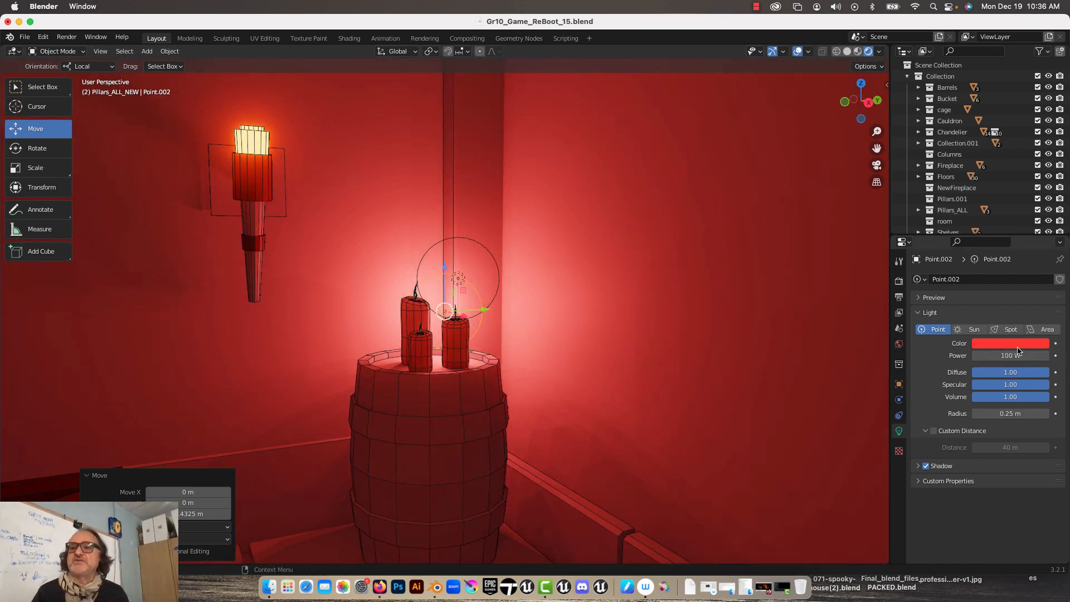
pyautogui.click(1019, 356)
pyautogui.write('50')
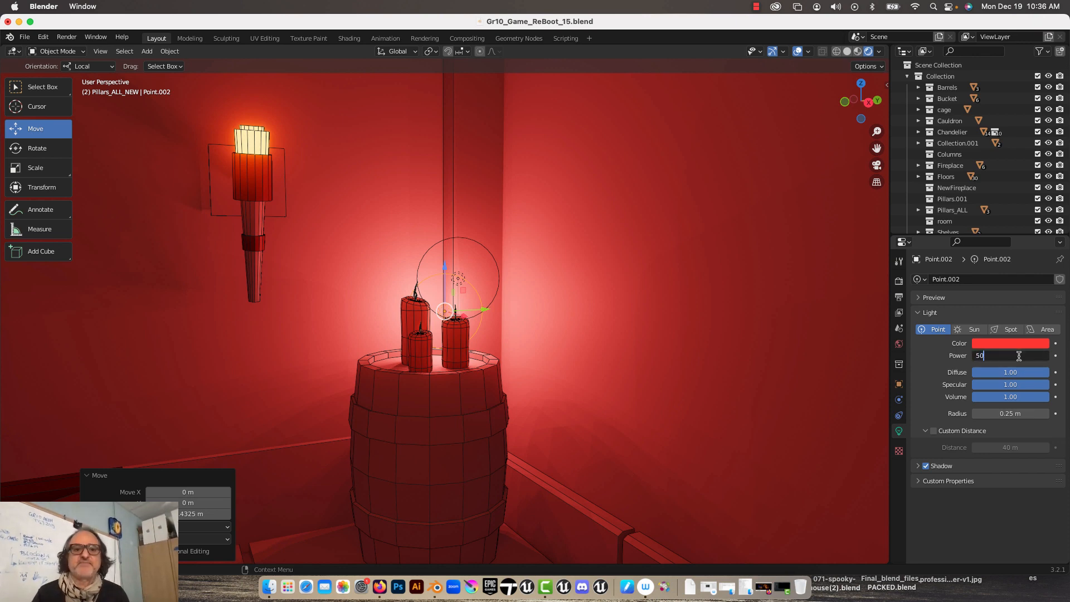
pyautogui.press('Return')
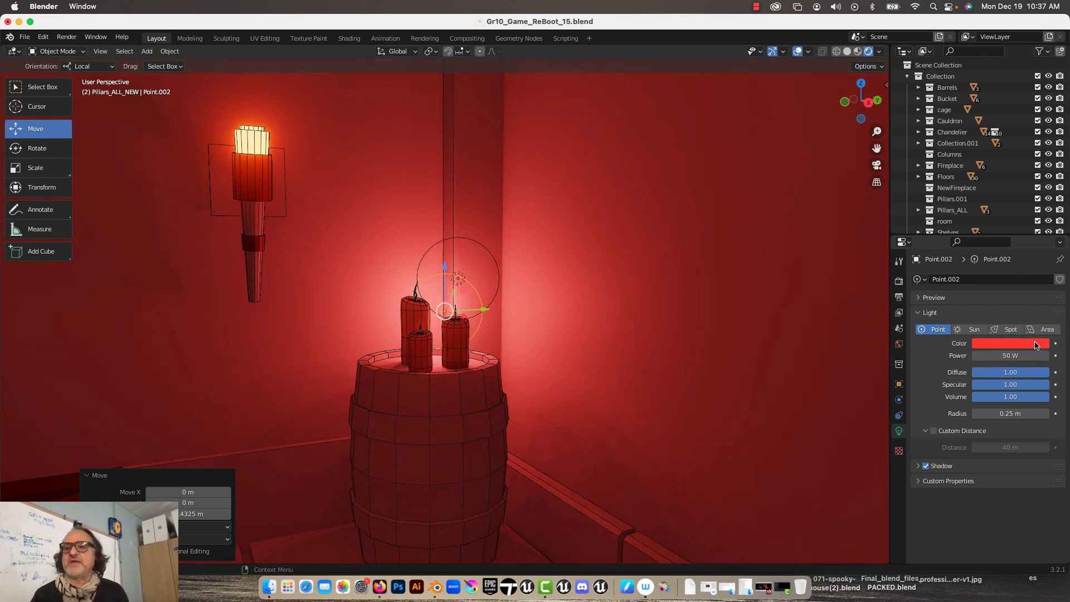
pyautogui.click(1034, 345)
pyautogui.moveTo(969, 268); pyautogui.dragTo(978, 273)
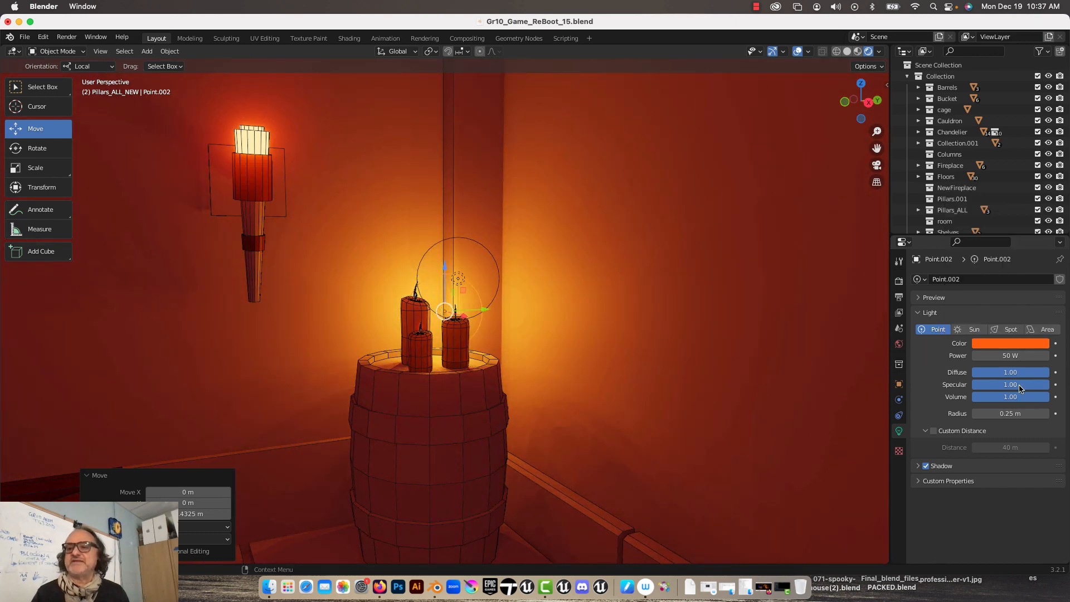
# Duplicate the orange candle light and move the copy along Y into the fireplace opening
pyautogui.scroll(-4, 458, 229)
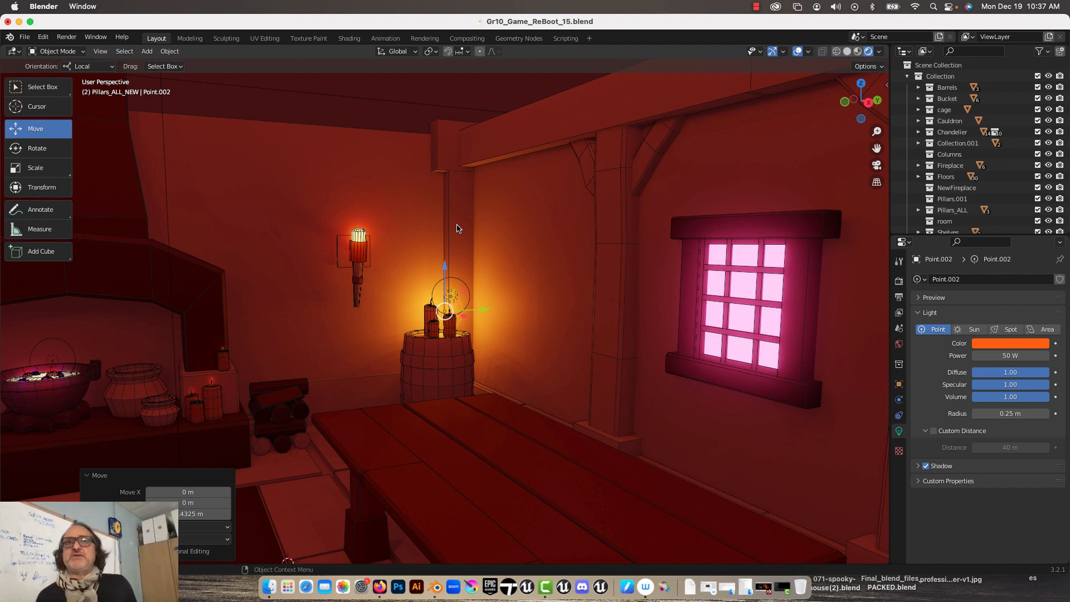
pyautogui.moveTo(296, 256); pyautogui.dragTo(374, 319, button='middle')
pyautogui.moveTo(249, 315); pyautogui.dragTo(389, 253, button='middle')
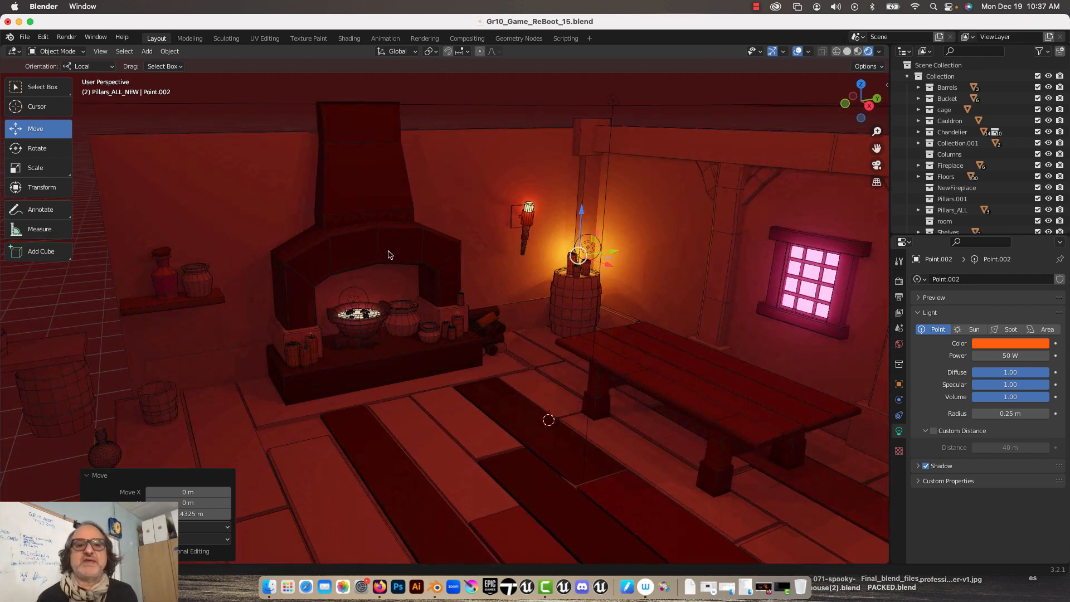
pyautogui.scroll(3, 651, 270)
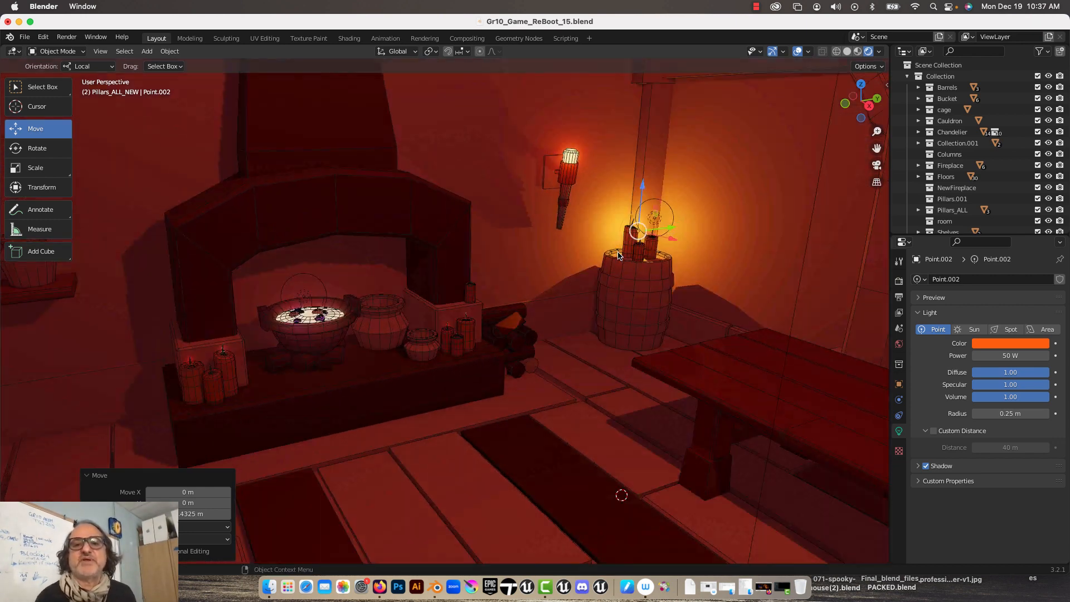
pyautogui.rightClick(677, 217)
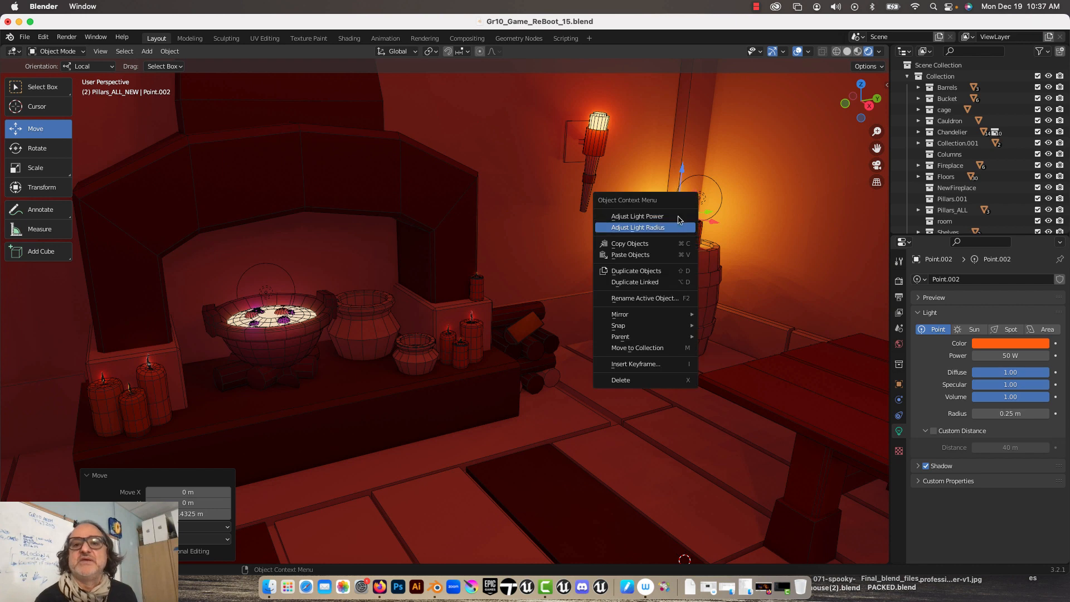
pyautogui.moveTo(665, 319)
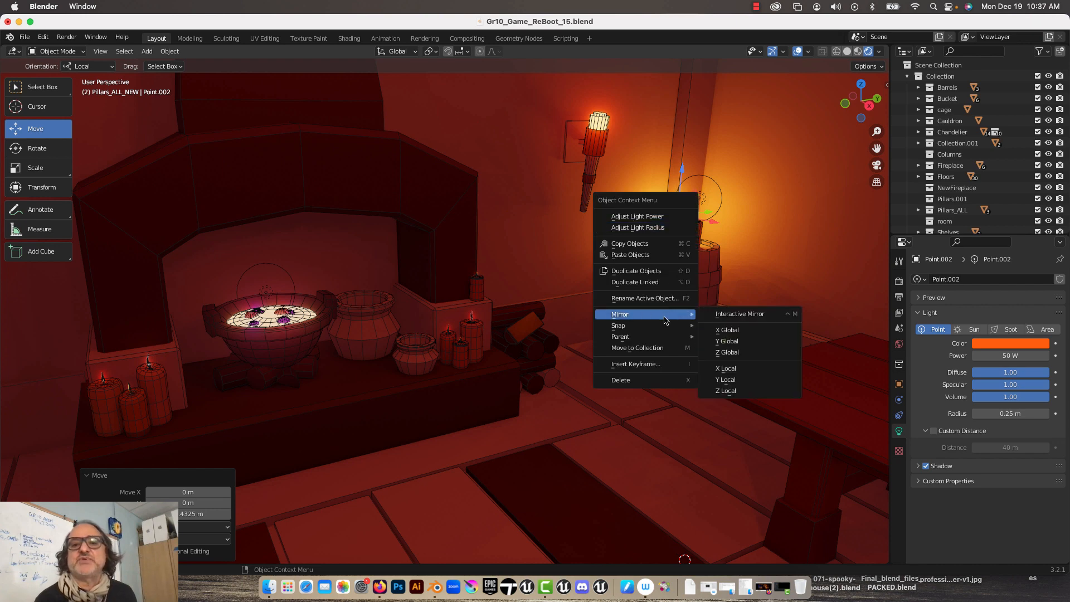
pyautogui.click(660, 272)
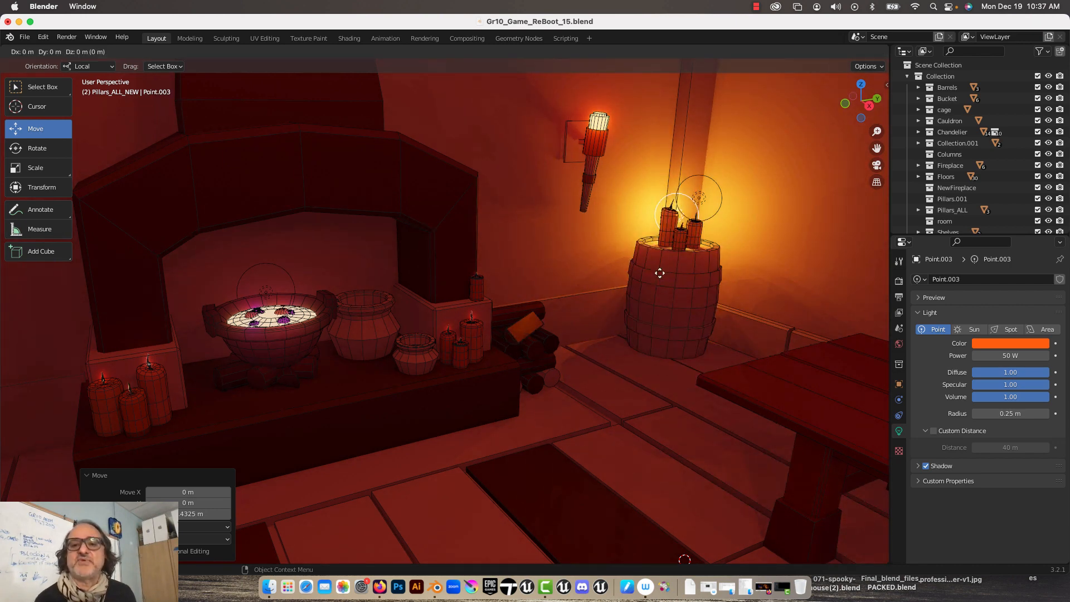
pyautogui.press('y')
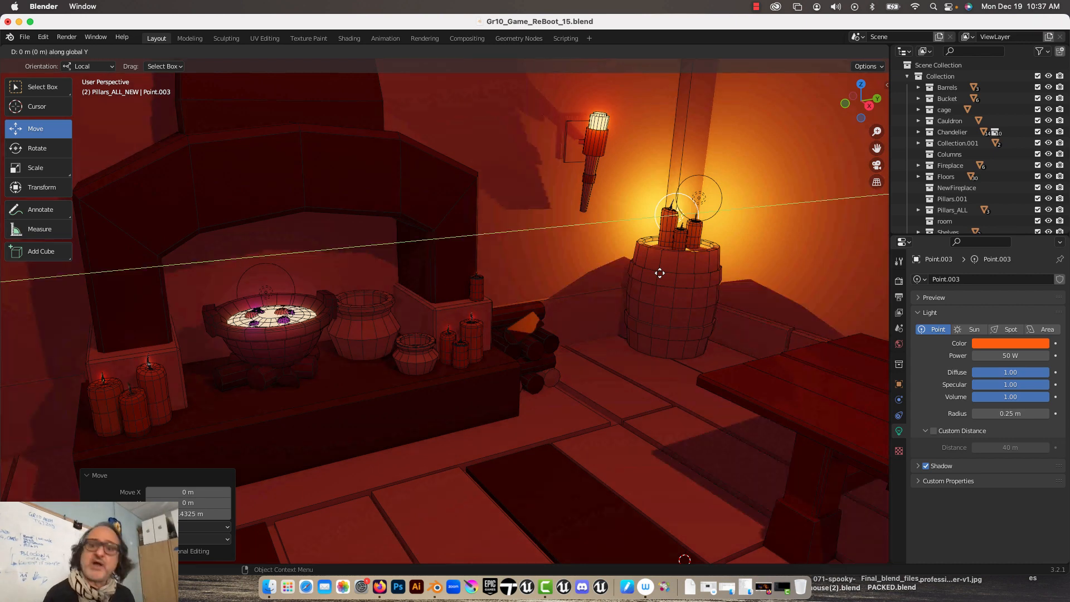
pyautogui.hotkey('shift', 'd')
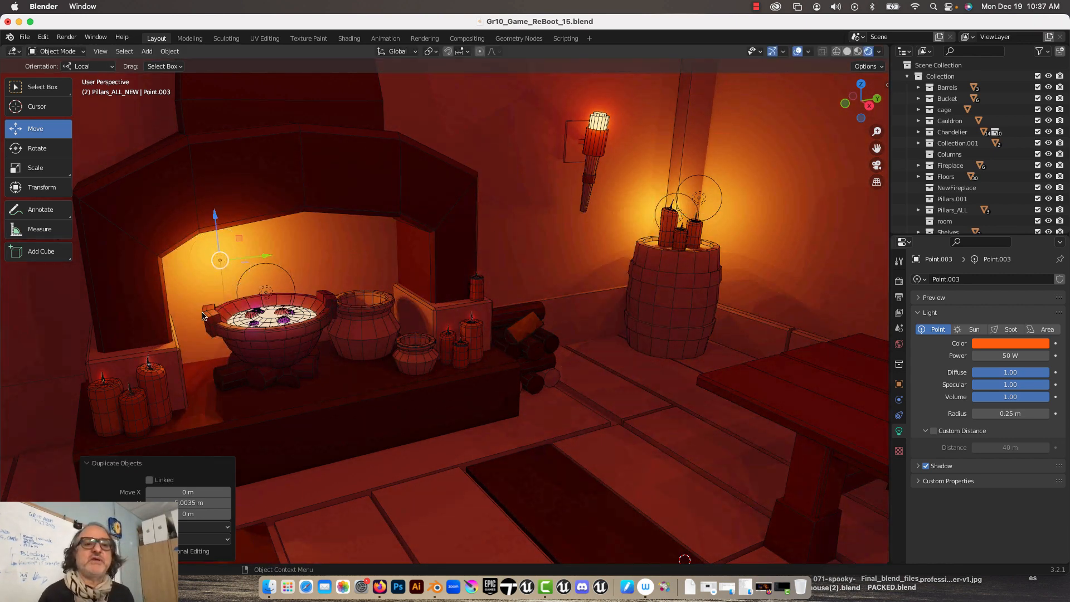
# Lower the duplicated light about 0.33 m and shift it along Y to sit over the cauldron
pyautogui.press('z')
pyautogui.press('z')
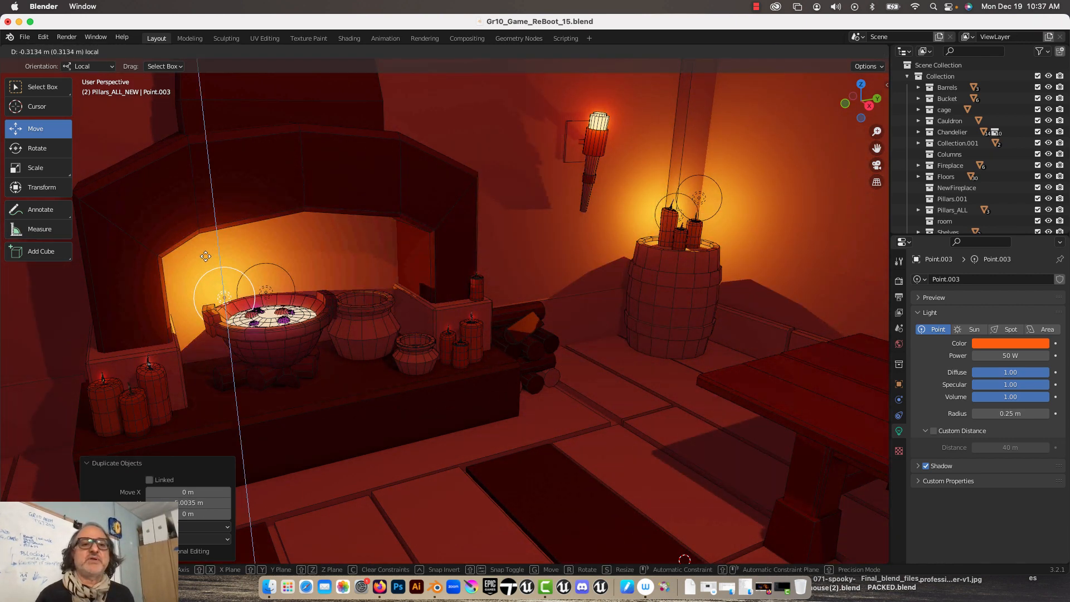
pyautogui.click(233, 279)
pyautogui.press('g')
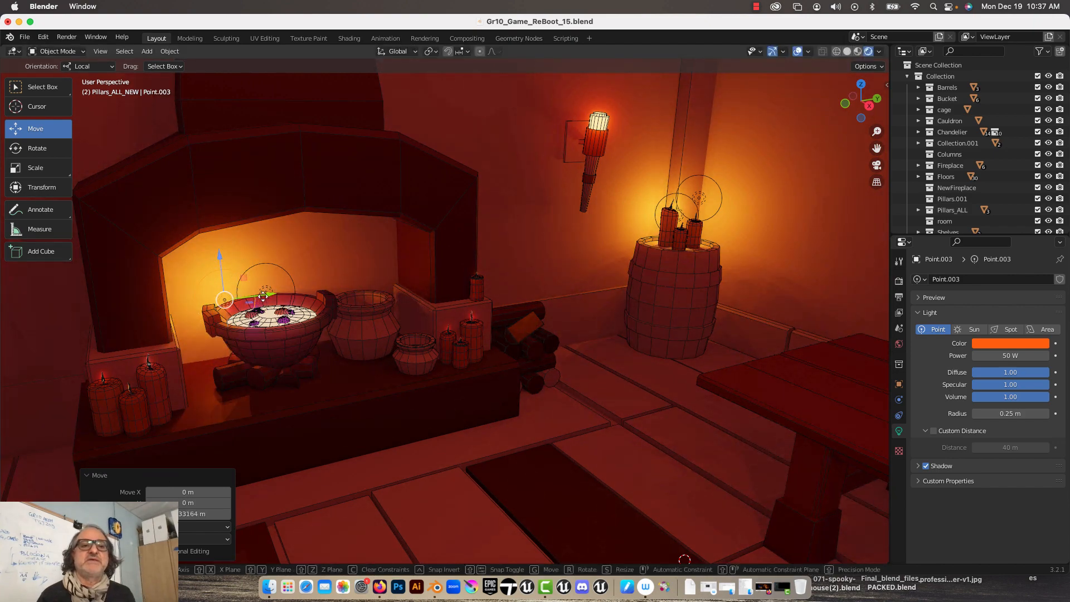
pyautogui.press('x')
pyautogui.click(304, 303)
# Change the cauldron light's color to a saturated magenta-pink
pyautogui.moveTo(304, 303); pyautogui.dragTo(314, 271, button='middle')
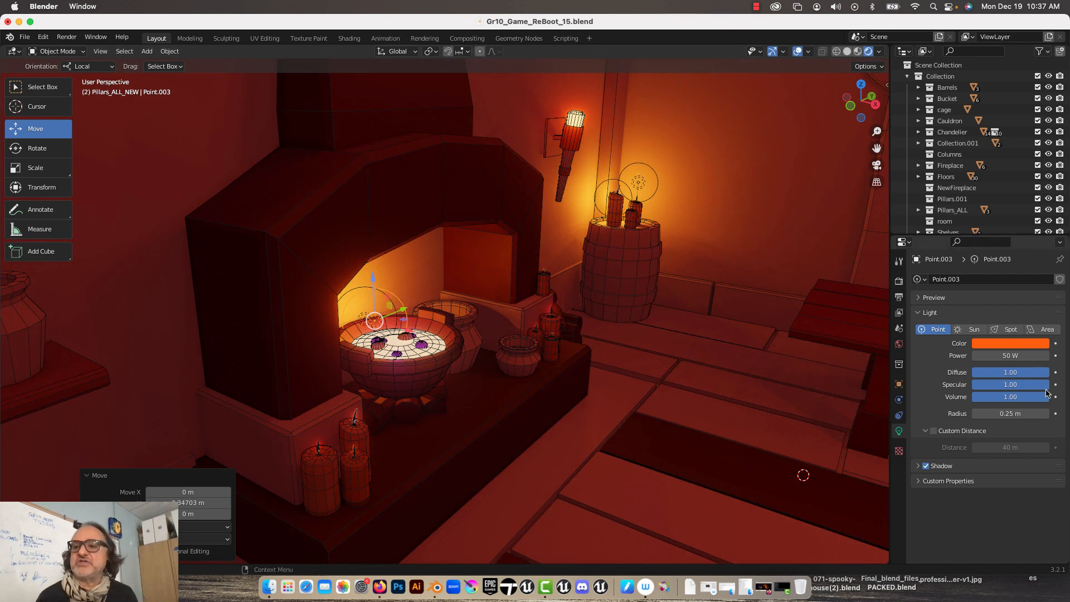
pyautogui.click(1025, 353)
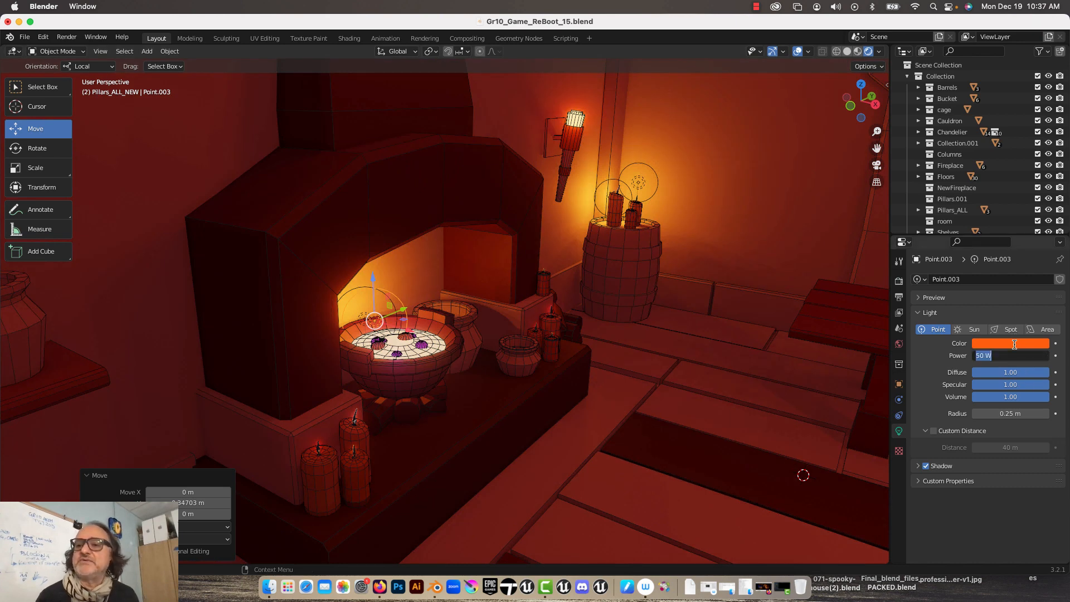
pyautogui.click(1014, 344)
pyautogui.click(1014, 344)
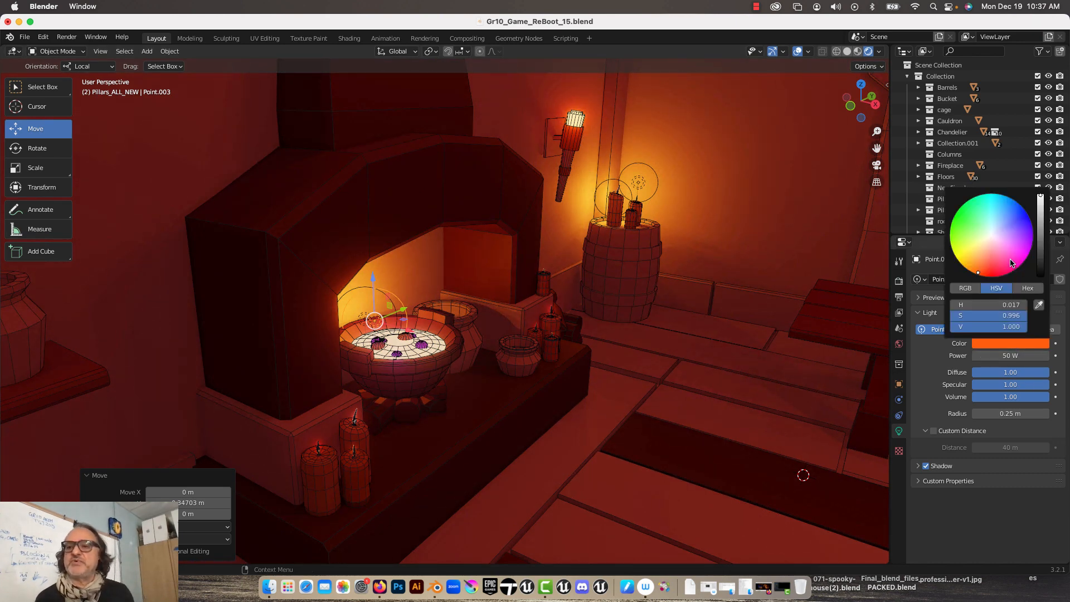
pyautogui.click(1010, 260)
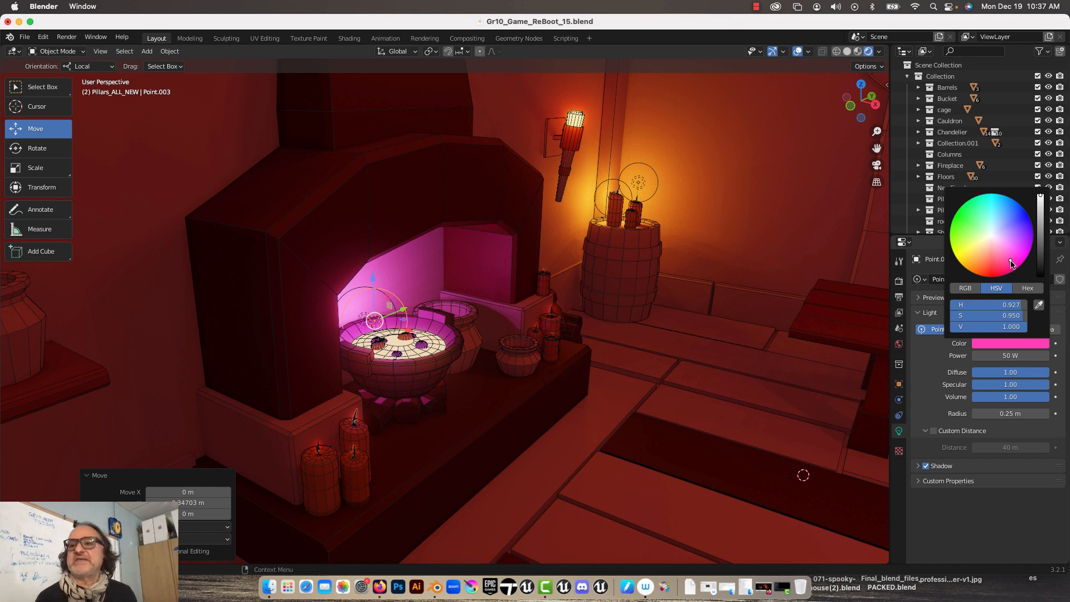
# Set the pink cauldron light's power to 25 W and review the lighting across the whole room
pyautogui.moveTo(600, 242); pyautogui.dragTo(566, 232, button='middle')
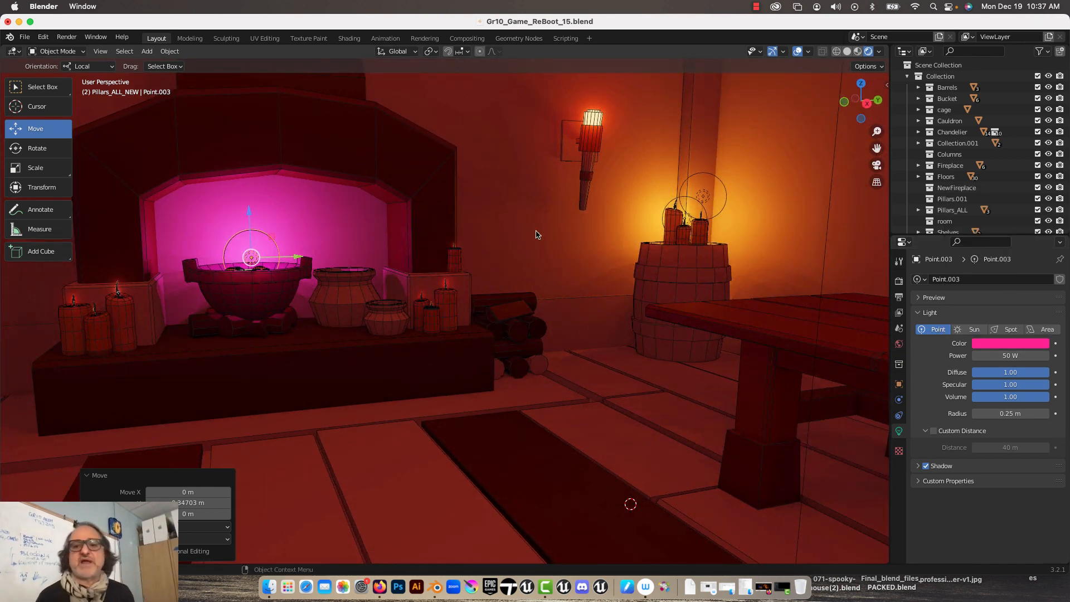
pyautogui.click(1001, 357)
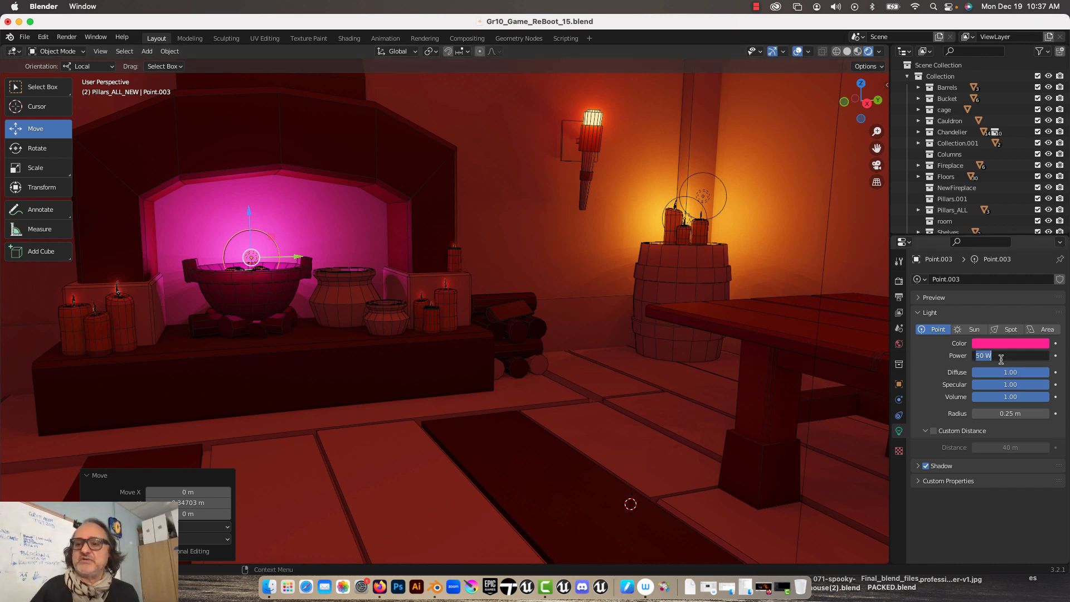
pyautogui.write('25')
pyautogui.press('Return')
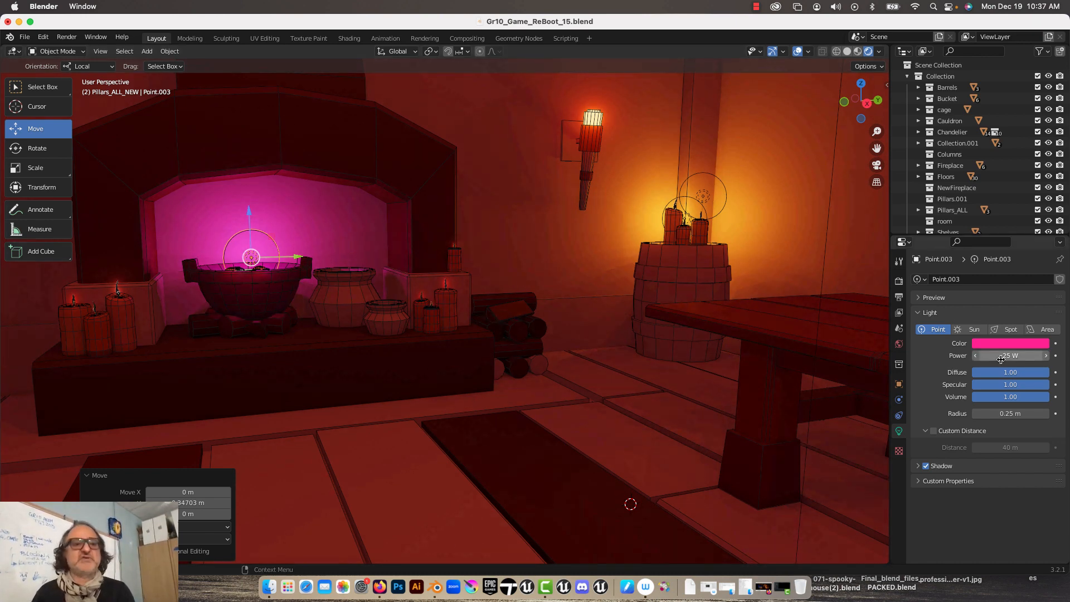
pyautogui.scroll(-6, 440, 346)
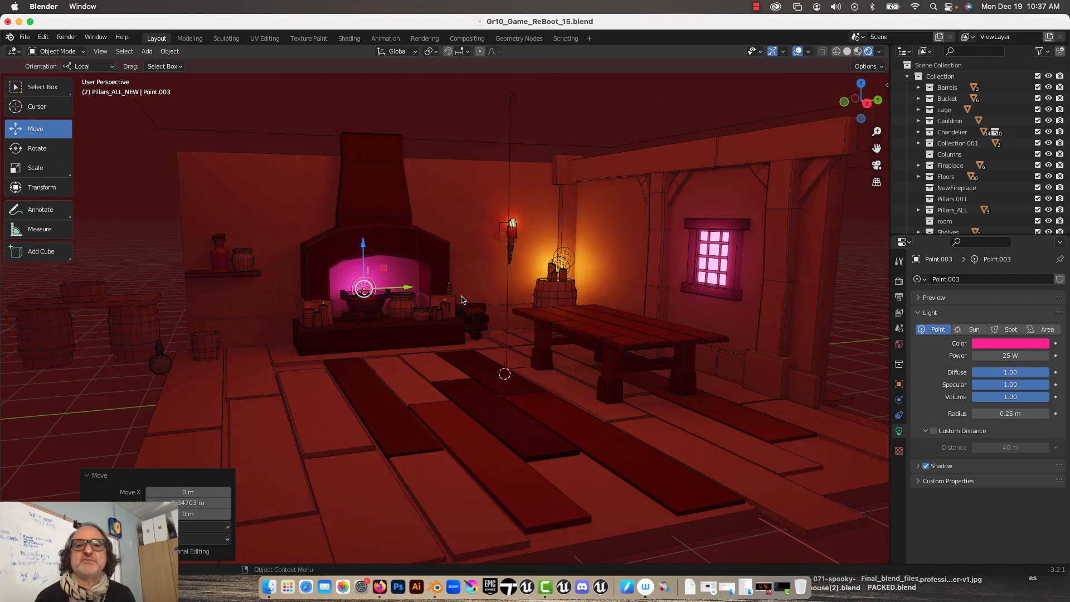
pyautogui.moveTo(477, 263); pyautogui.dragTo(486, 265, button='middle')
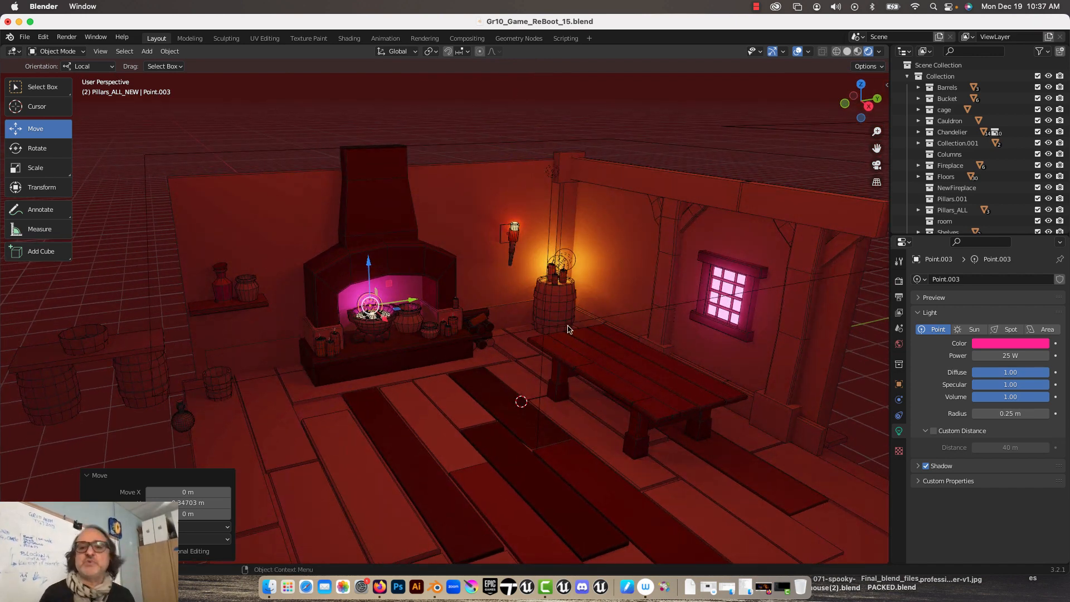
# Select the overhead area light, enable its custom distance and set that distance to 10 m
pyautogui.moveTo(595, 312); pyautogui.dragTo(524, 298, button='middle')
pyautogui.scroll(-3, 523, 298)
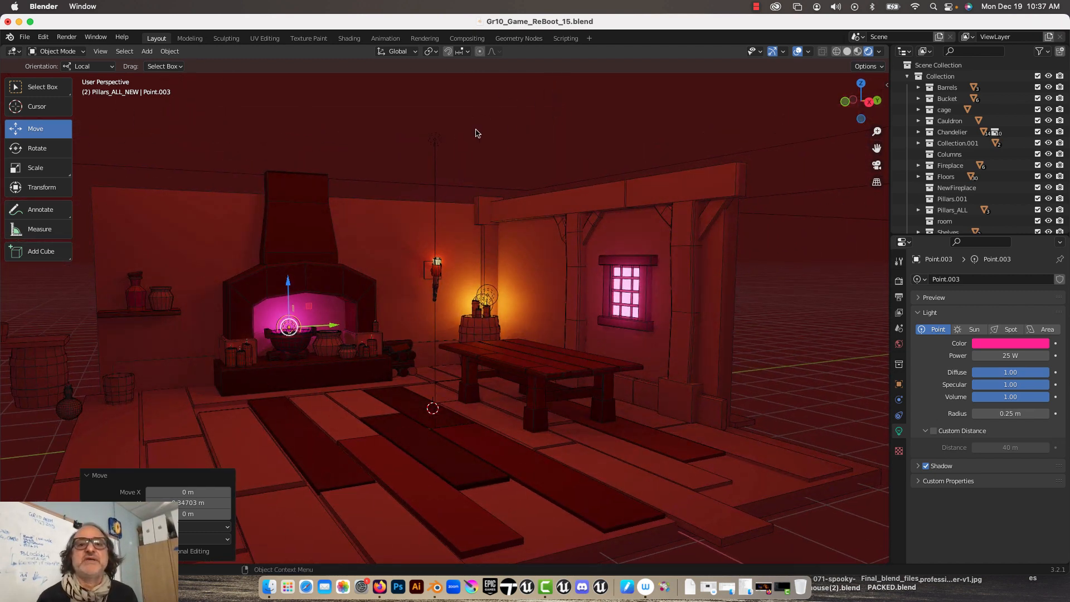
pyautogui.scroll(-3, 476, 134)
pyautogui.click(453, 223)
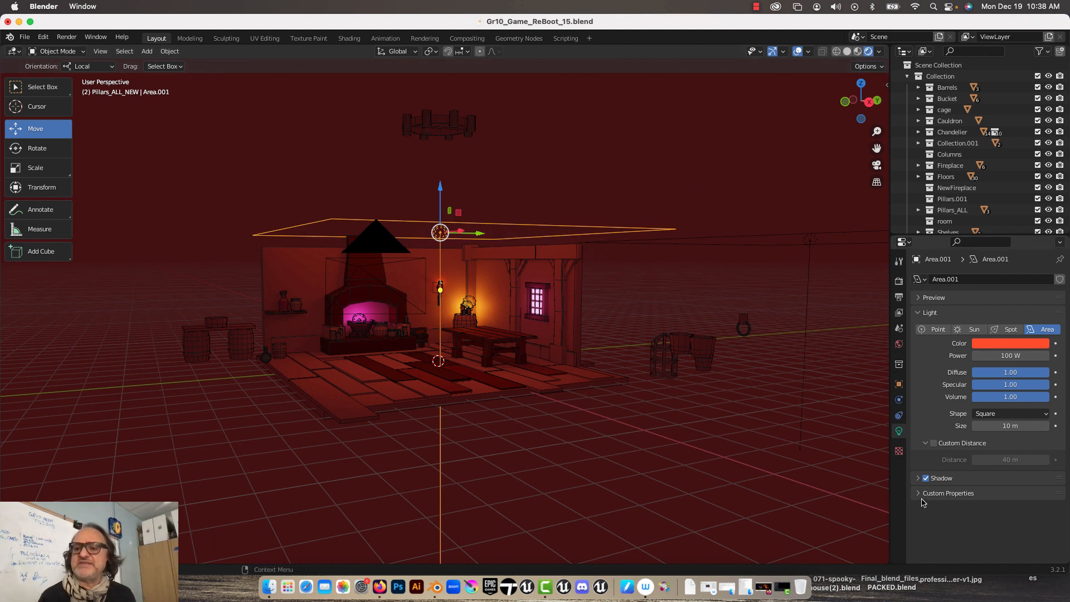
pyautogui.click(941, 493)
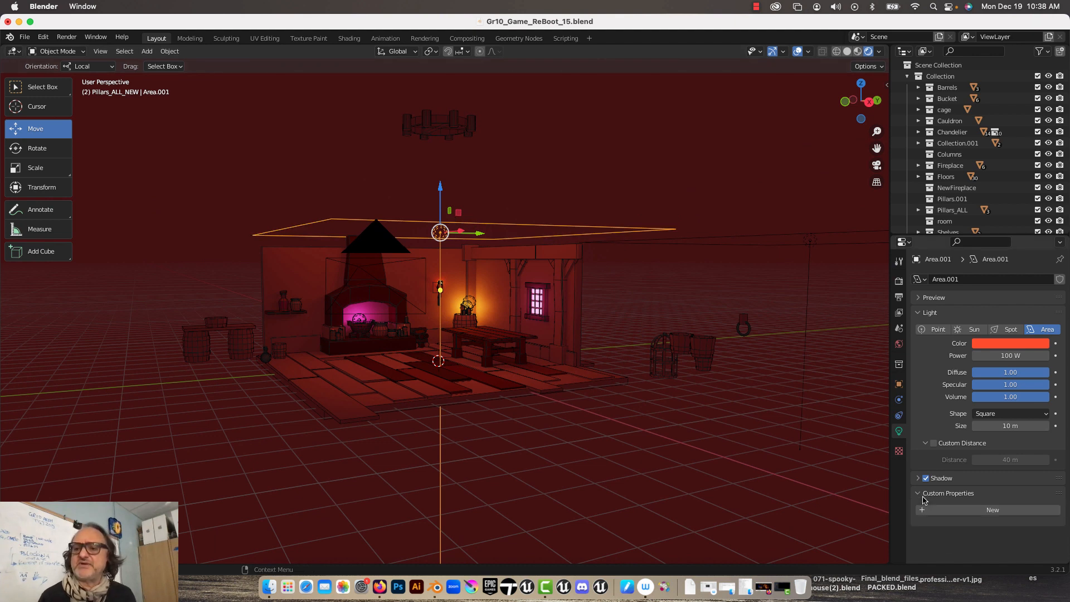
pyautogui.click(933, 443)
pyautogui.click(1011, 461)
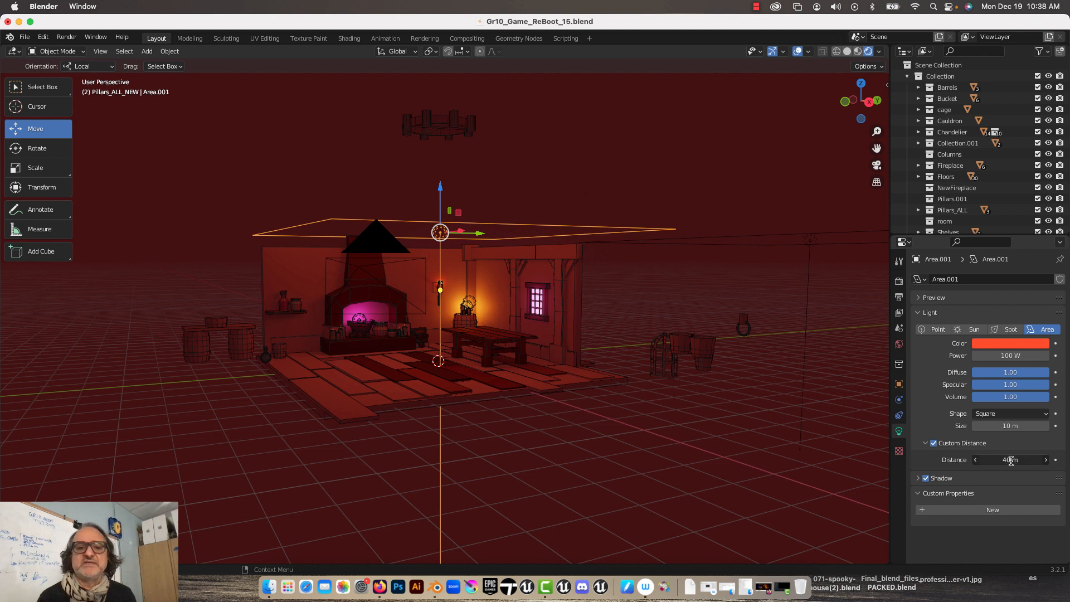
pyautogui.write('10')
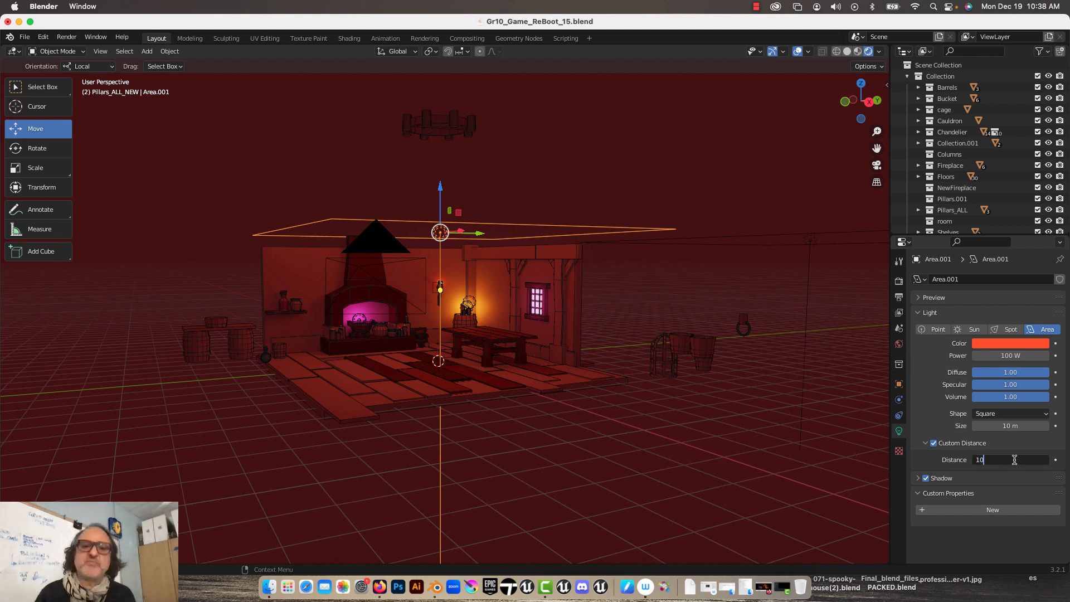
pyautogui.press('Return')
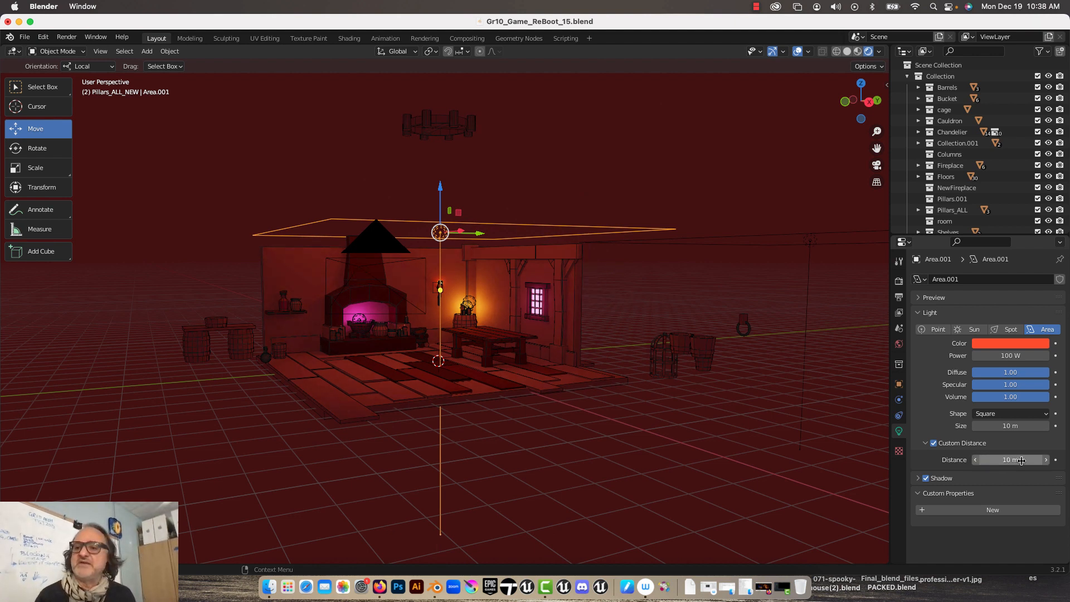
# Reduce the overhead area light's custom distance to 5 m
pyautogui.click(1021, 460)
pyautogui.write('5')
pyautogui.press('Return')
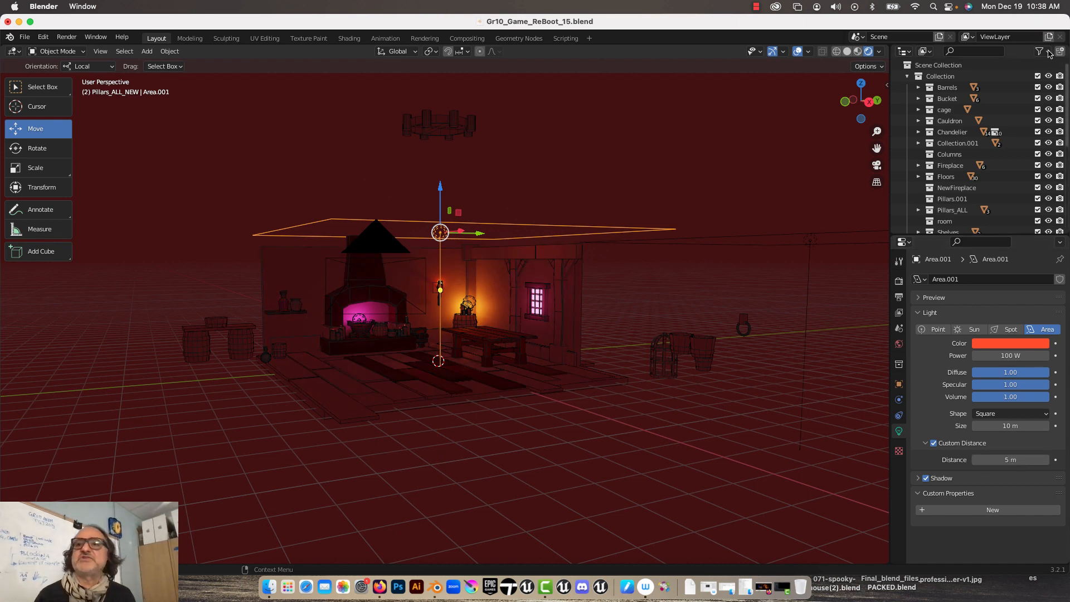
# Render a still image of the room to check the lighting, and close the render result
pyautogui.scroll(5, 503, 203)
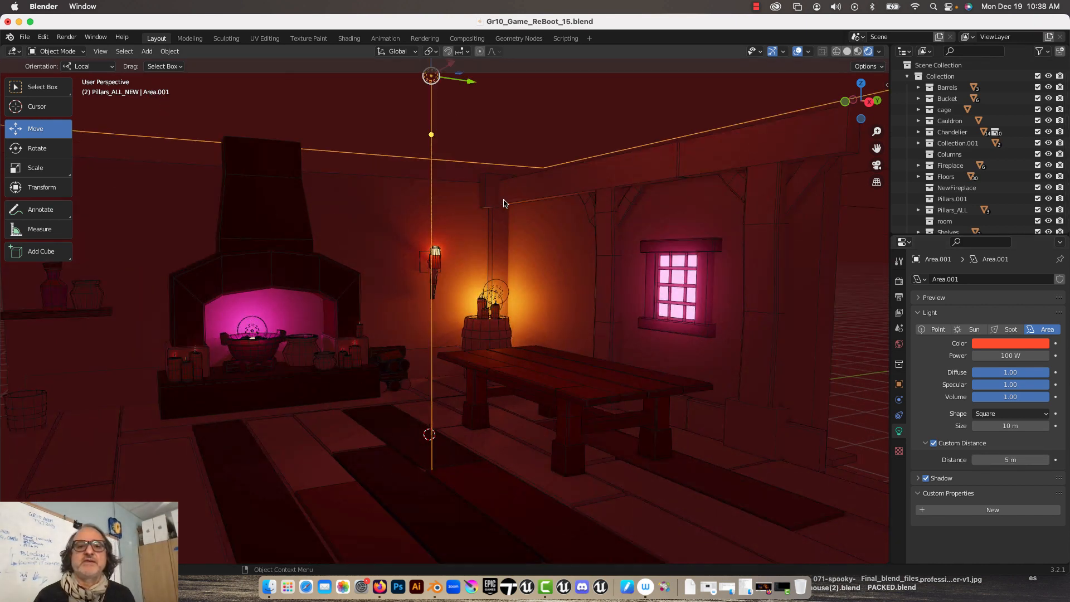
pyautogui.scroll(-2, 503, 203)
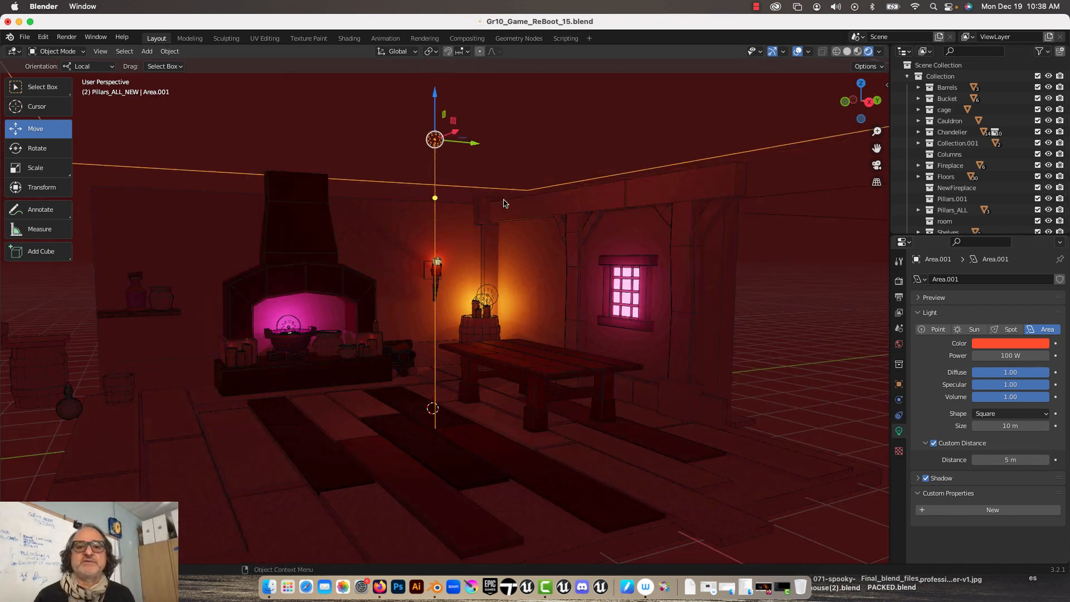
pyautogui.click(70, 37)
pyautogui.click(75, 49)
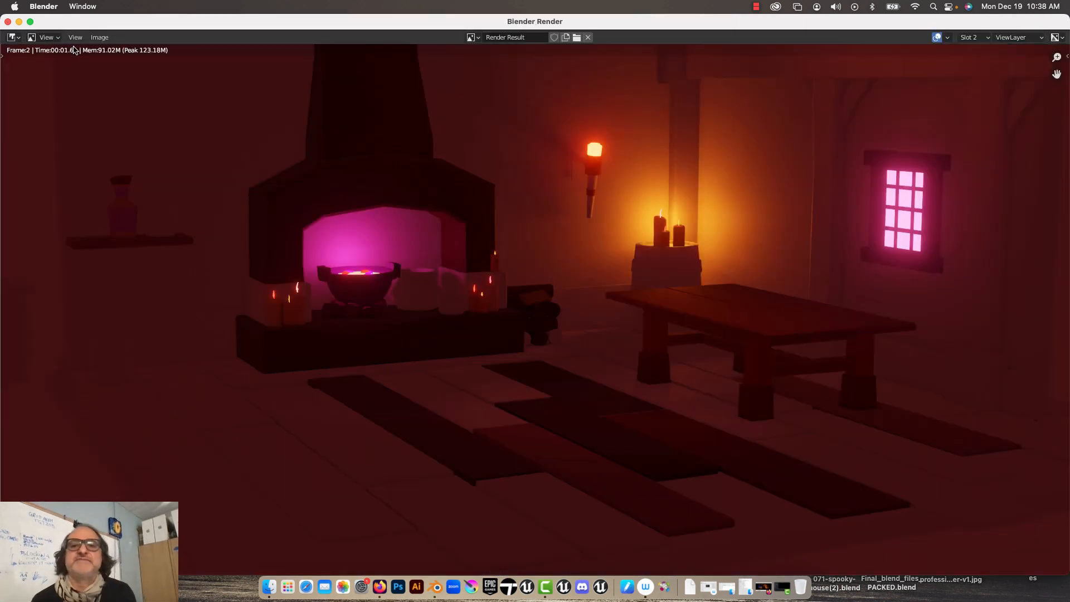
pyautogui.click(8, 22)
# Set the overhead area light's power to 200 W and its custom distance to 10 m
pyautogui.click(1032, 358)
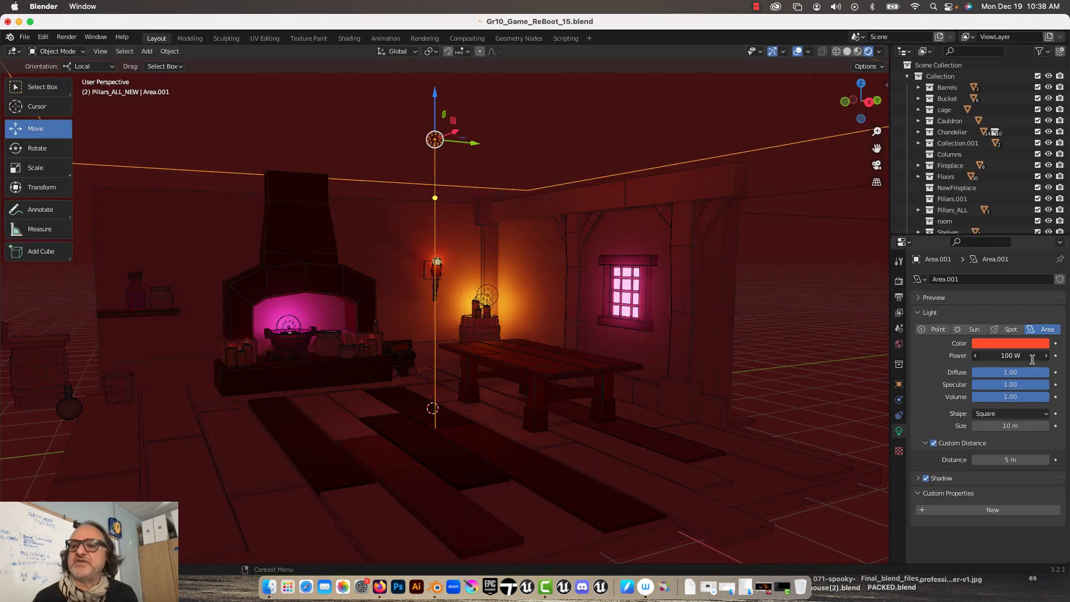
pyautogui.write('200')
pyautogui.press('Return')
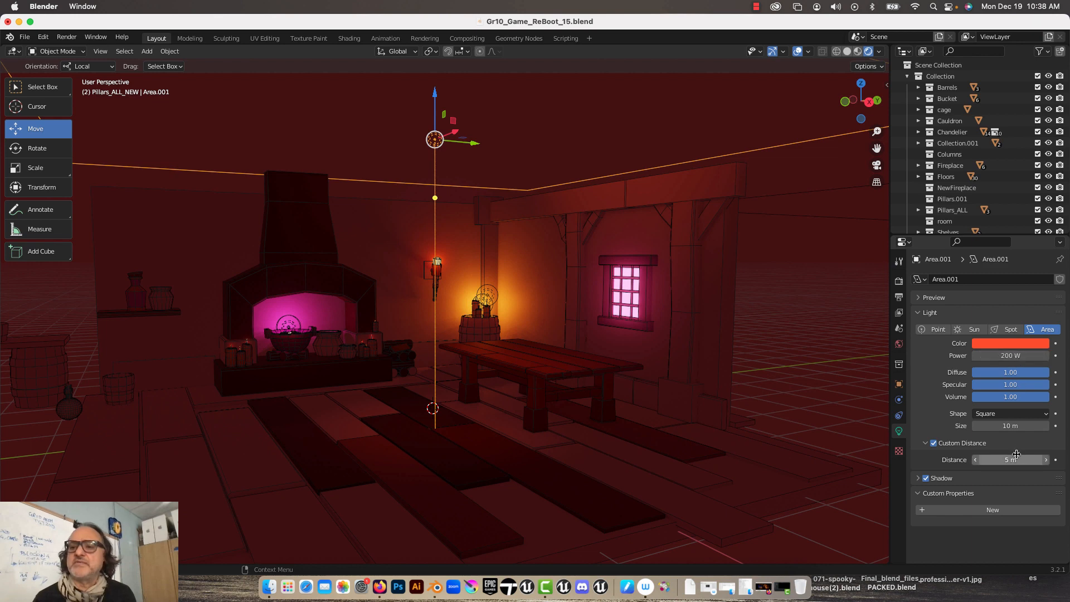
pyautogui.click(1013, 460)
pyautogui.write('10')
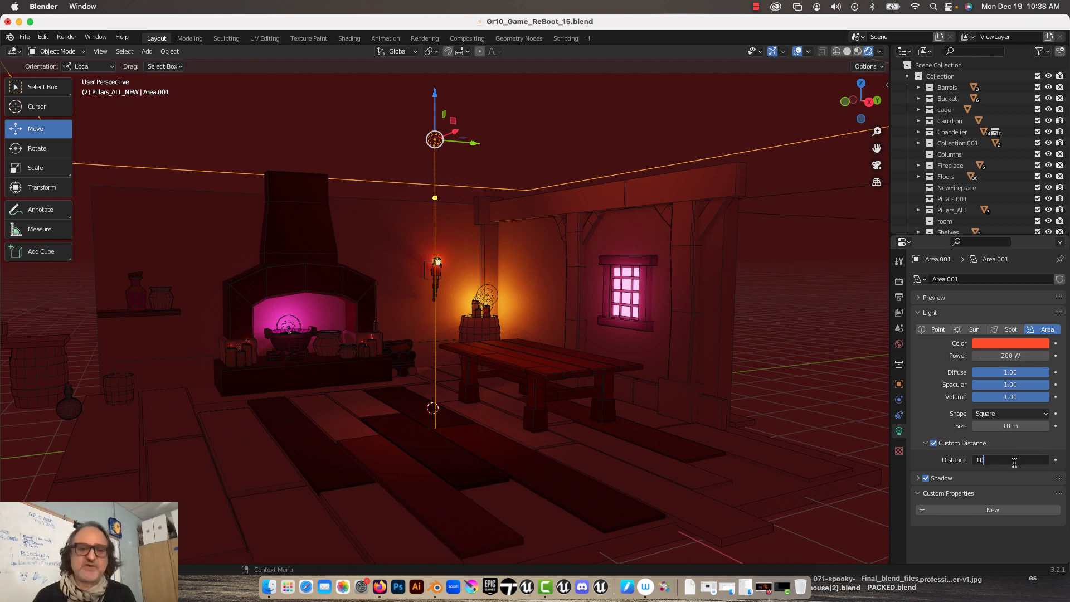
pyautogui.press('Return')
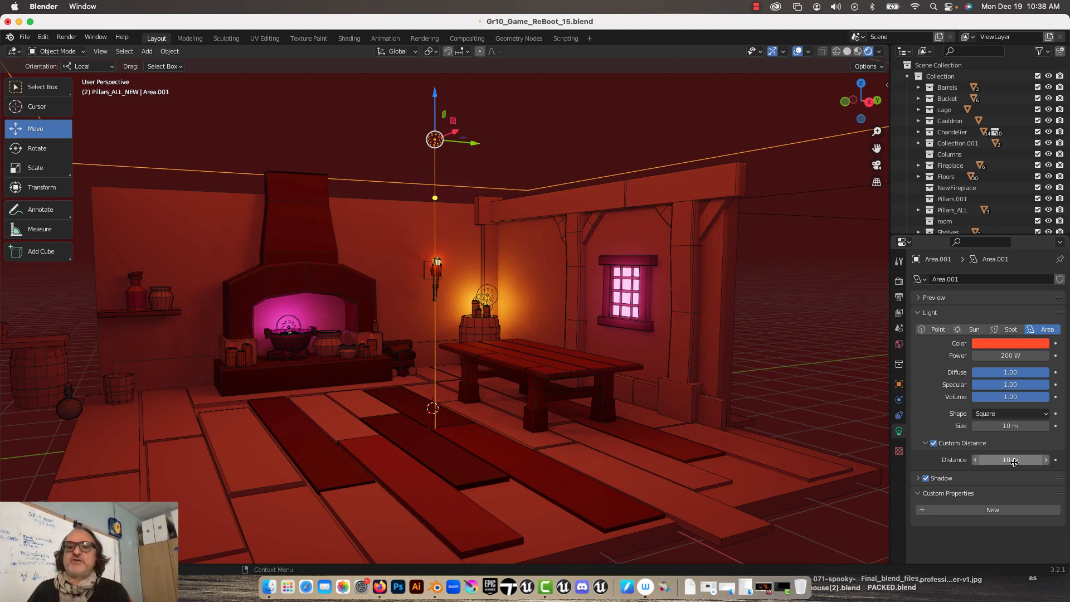
# Raise the overhead area light's power to 250 W and soften its color to a slightly less saturated coral red
pyautogui.click(1012, 356)
pyautogui.write('250')
pyautogui.press('Return')
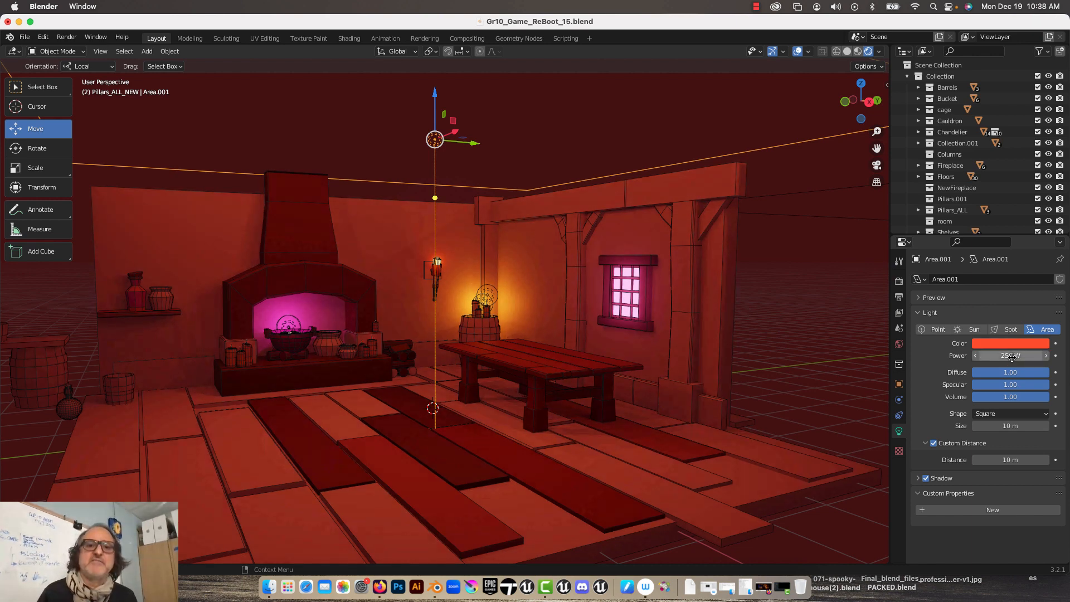
pyautogui.click(1036, 344)
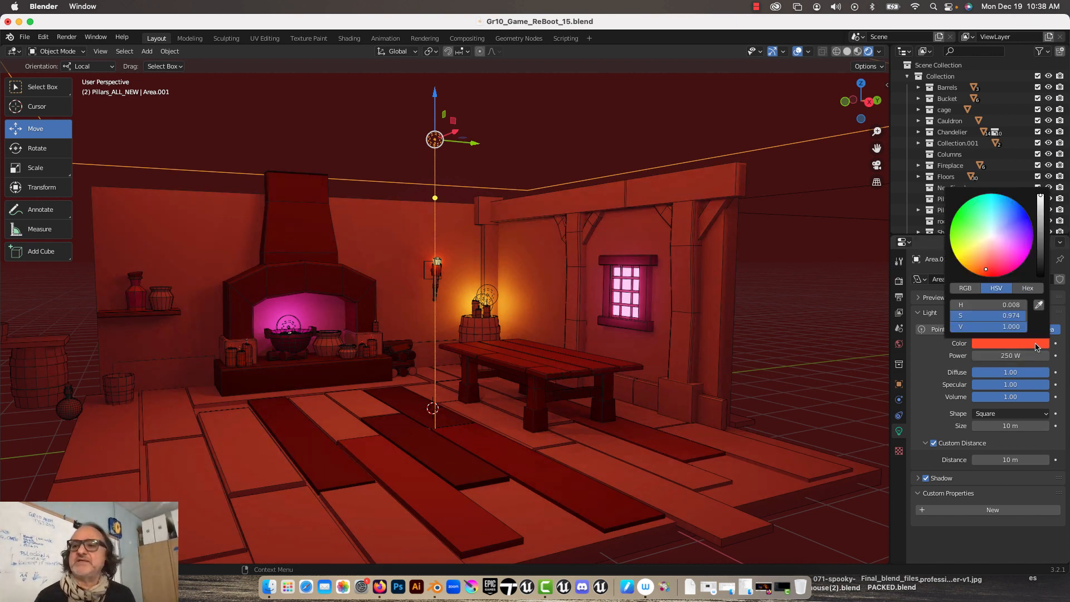
pyautogui.moveTo(986, 269)
pyautogui.mouseDown()
pyautogui.moveTo(961, 239)
pyautogui.moveTo(967, 217)
pyautogui.moveTo(1022, 232)
pyautogui.moveTo(989, 265)
pyautogui.mouseUp()
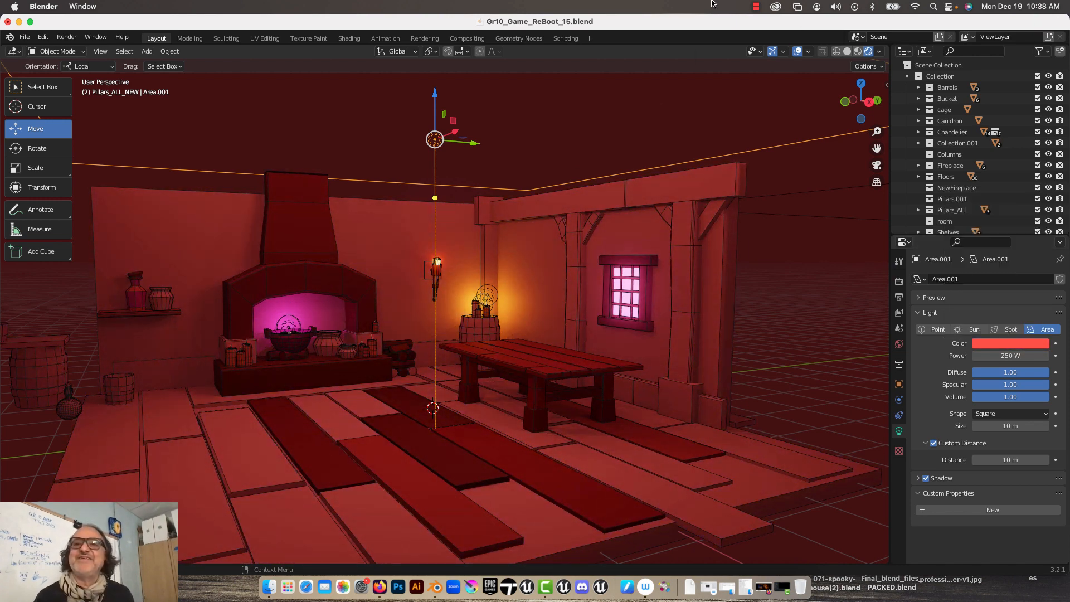
pyautogui.click(756, 7)
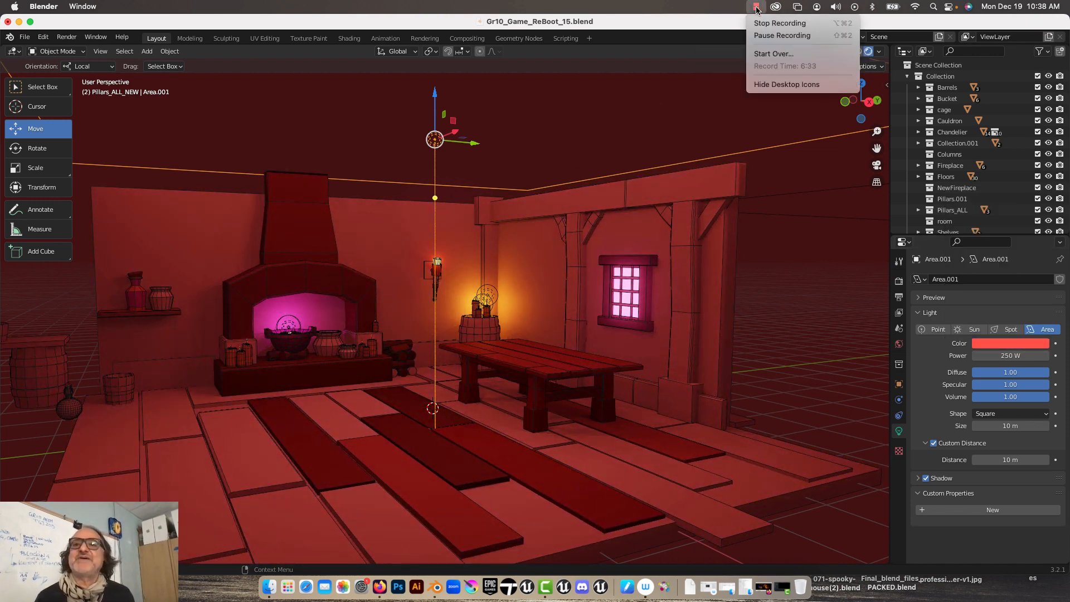
pyautogui.click(640, 144)
pyautogui.scroll(-4, 637, 142)
pyautogui.scroll(-3, 636, 143)
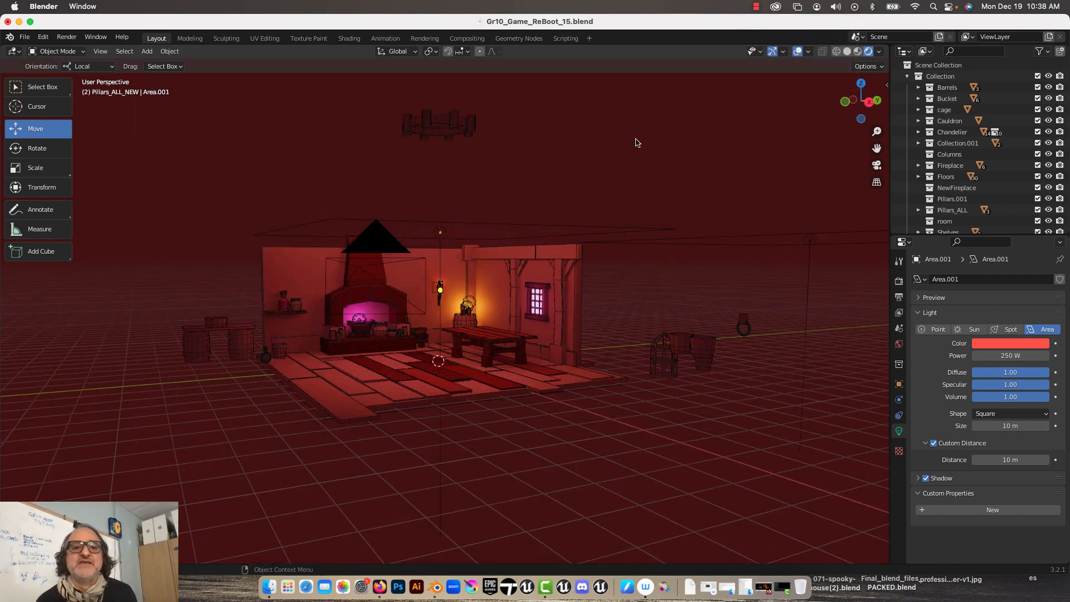
pyautogui.scroll(3, 637, 143)
pyautogui.scroll(-6, 637, 143)
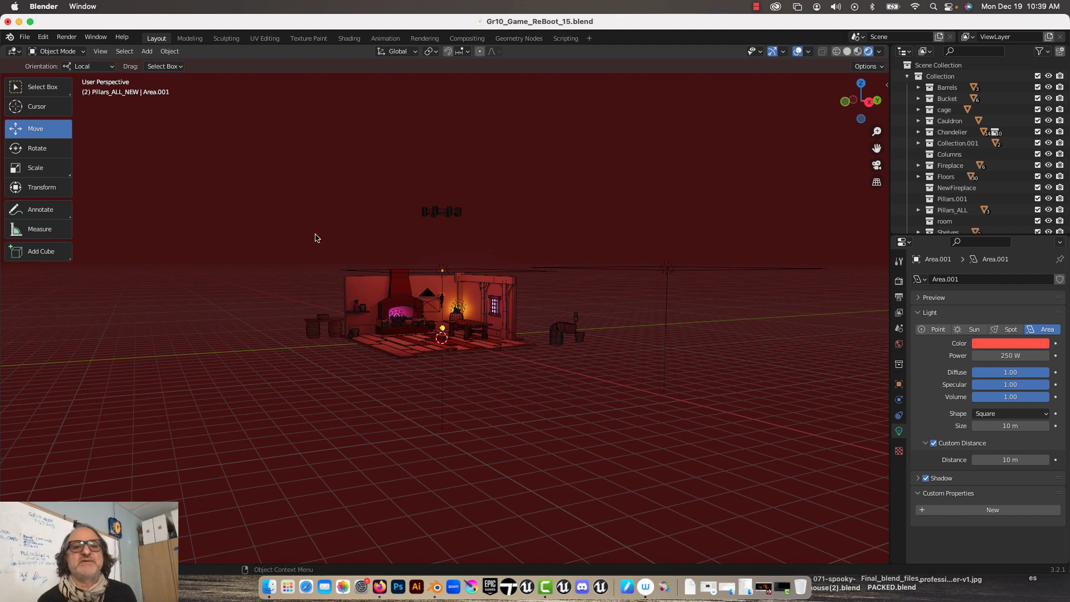
# Set the world background strength to 0 and view the room through the scene camera
pyautogui.click(899, 347)
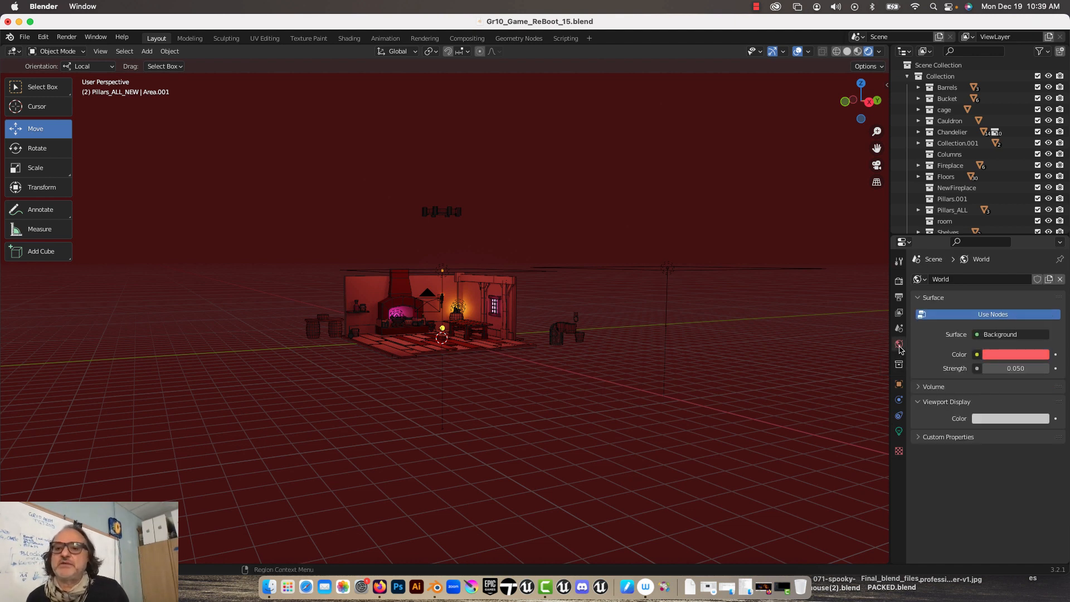
pyautogui.click(1026, 370)
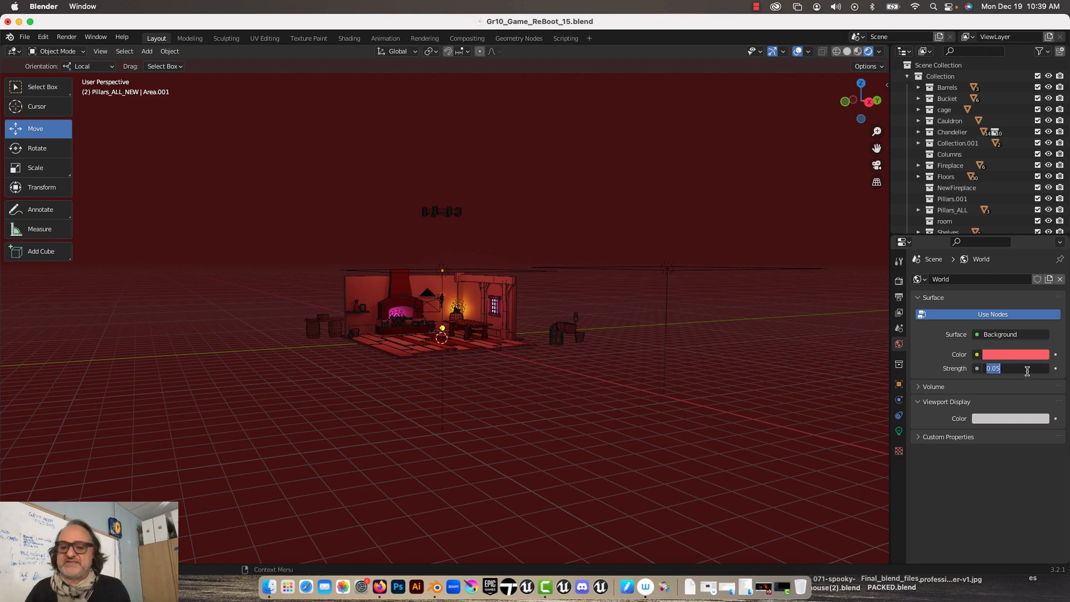
pyautogui.write('0')
pyautogui.press('Return')
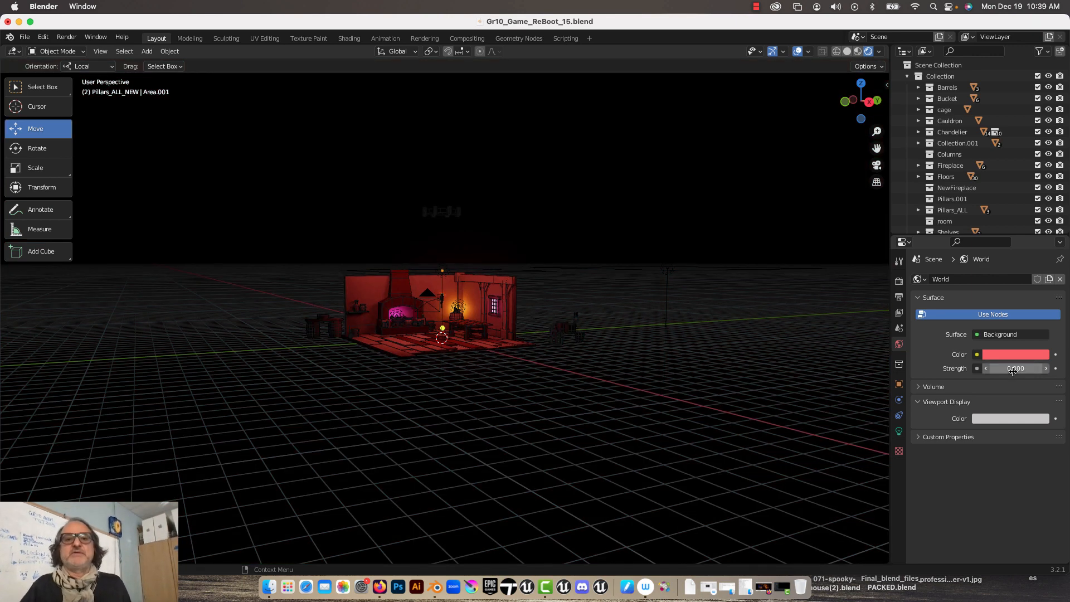
pyautogui.click(877, 165)
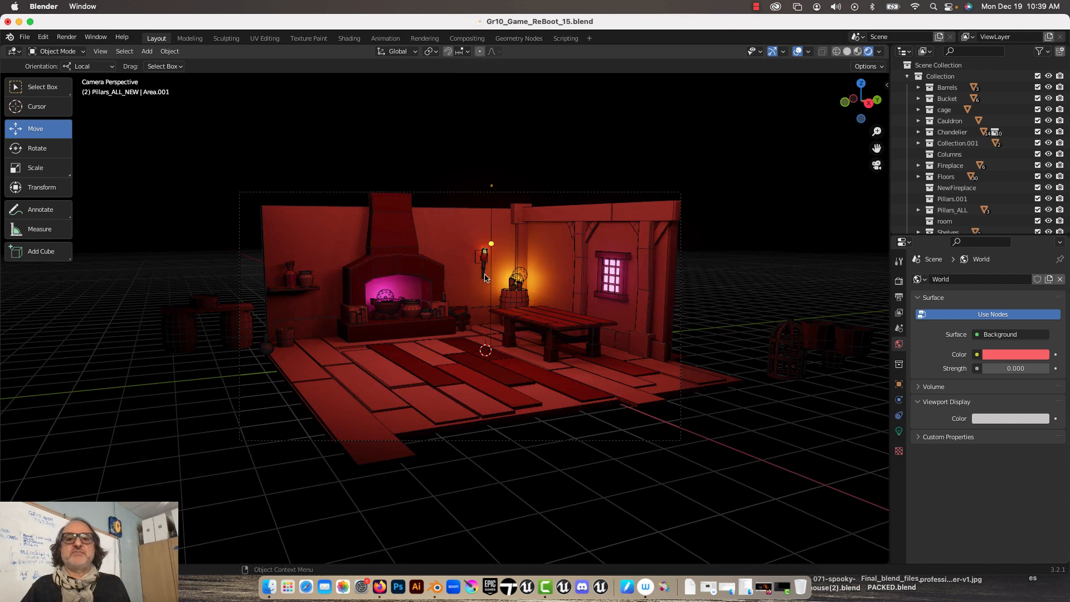
pyautogui.scroll(4, 484, 277)
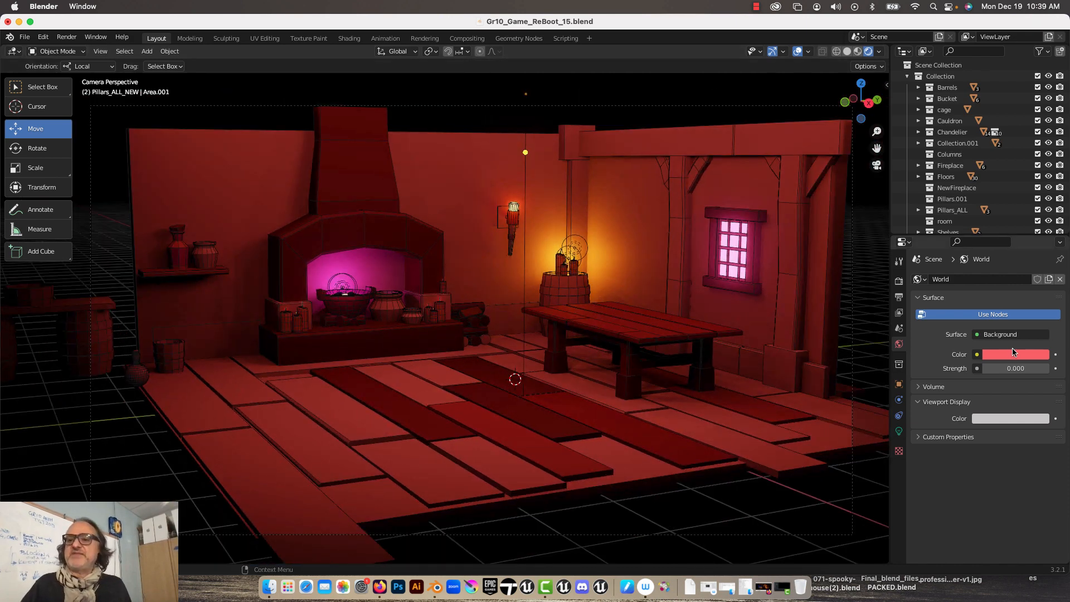
# Change the world background color to a muted orange-brown with hue 0.073, saturation 0.866 and value 0.393
pyautogui.click(1012, 358)
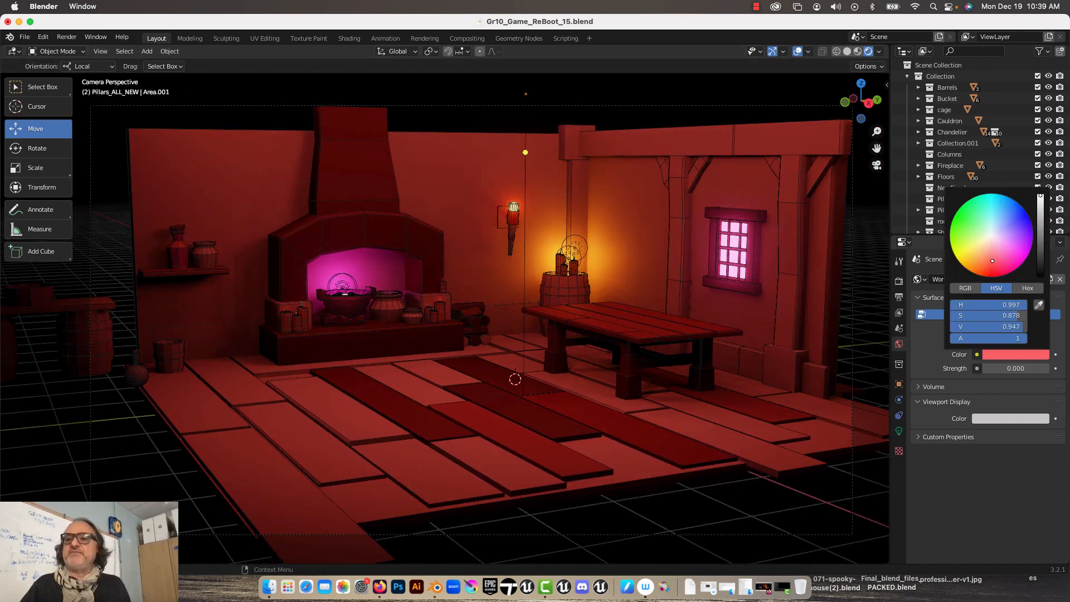
pyautogui.moveTo(1040, 196); pyautogui.dragTo(1042, 252)
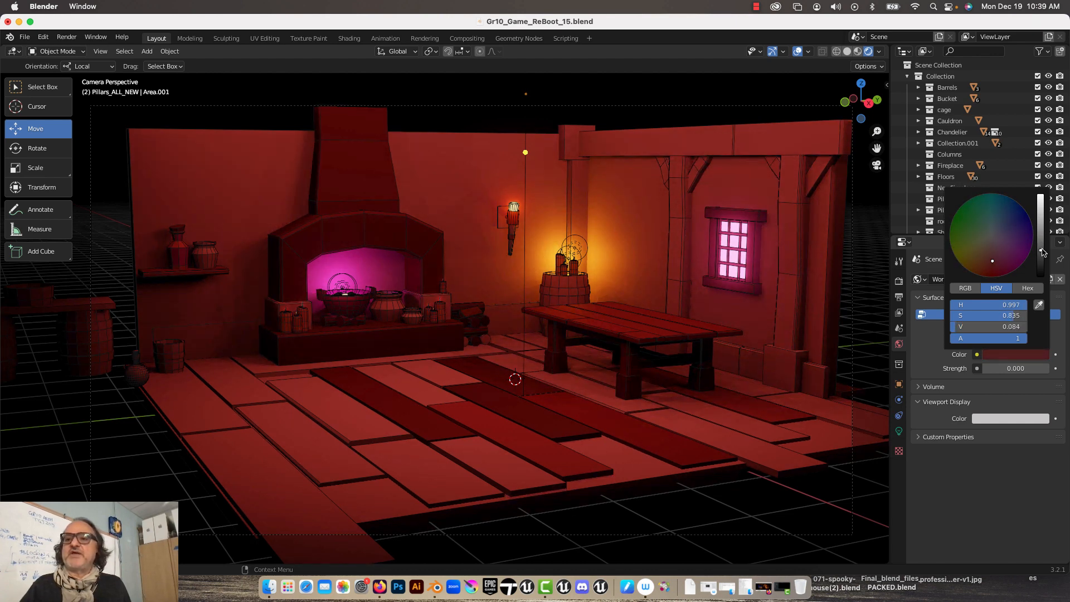
pyautogui.click(995, 242)
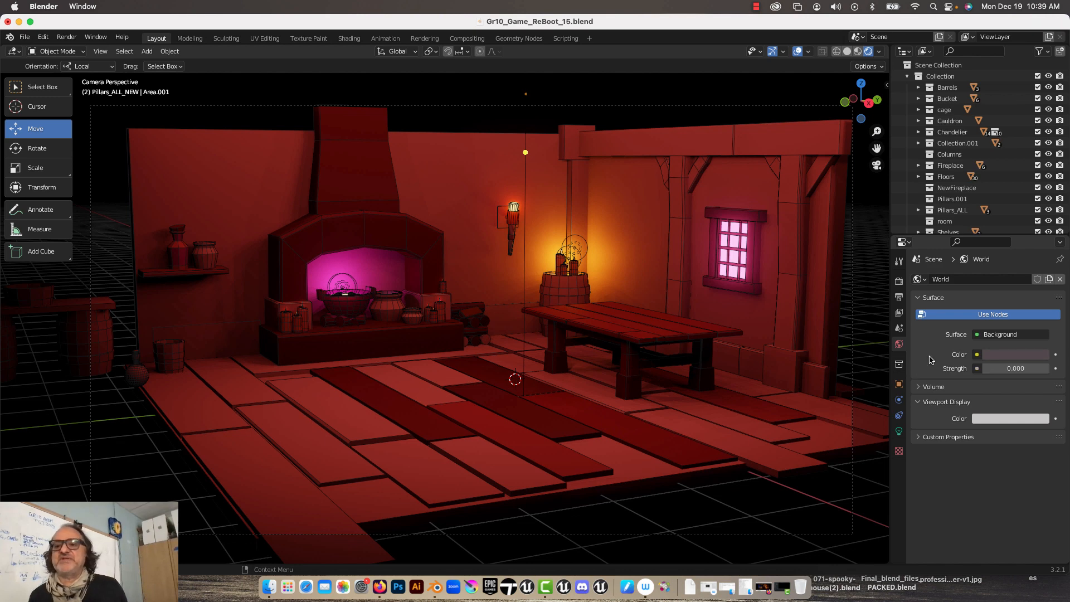
pyautogui.click(1022, 361)
pyautogui.click(992, 264)
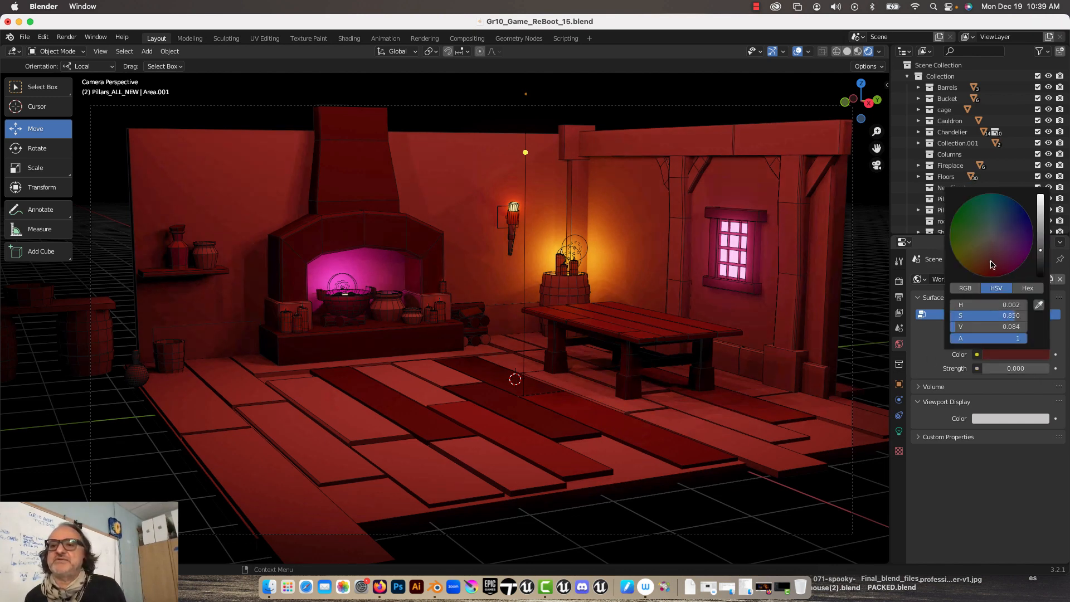
pyautogui.moveTo(993, 264); pyautogui.dragTo(976, 256)
pyautogui.moveTo(1039, 250); pyautogui.dragTo(1039, 221)
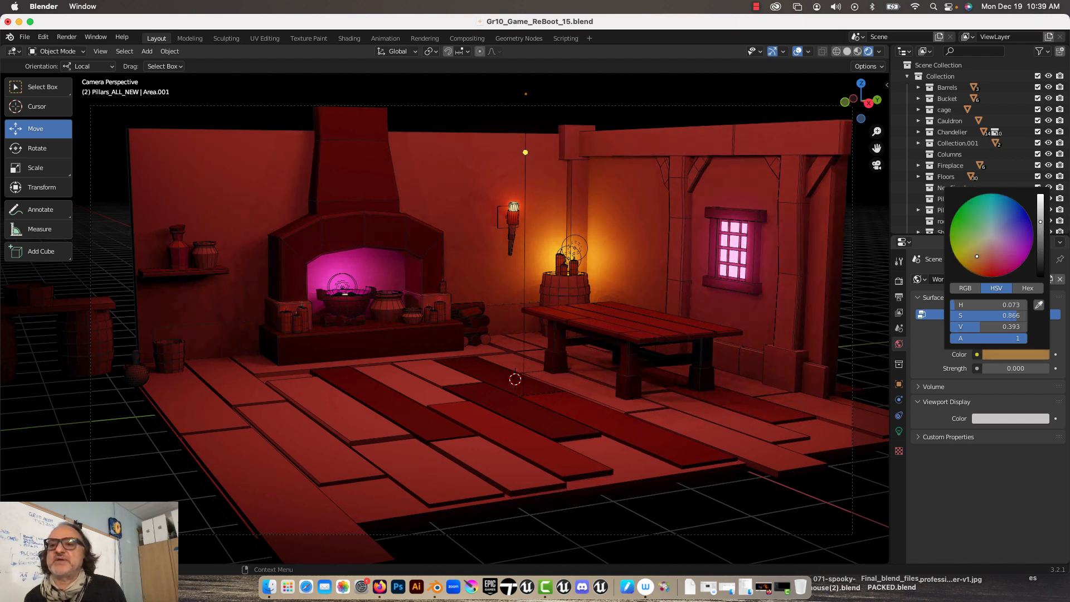
# Try a world background strength of 0.1, and reduce it to 0.01
pyautogui.click(1031, 367)
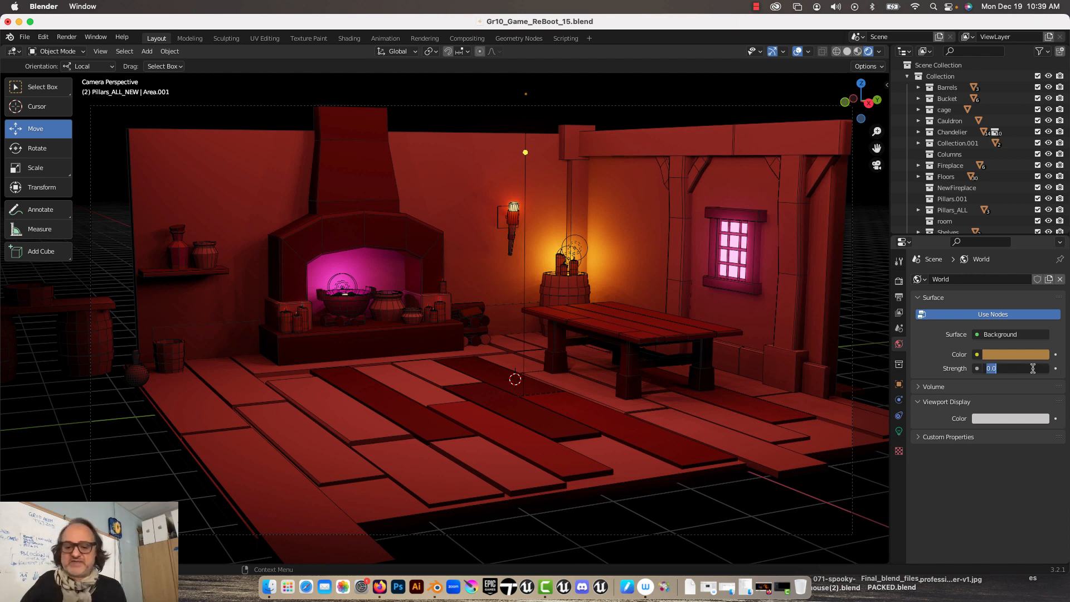
pyautogui.write('0.1')
pyautogui.press('Return')
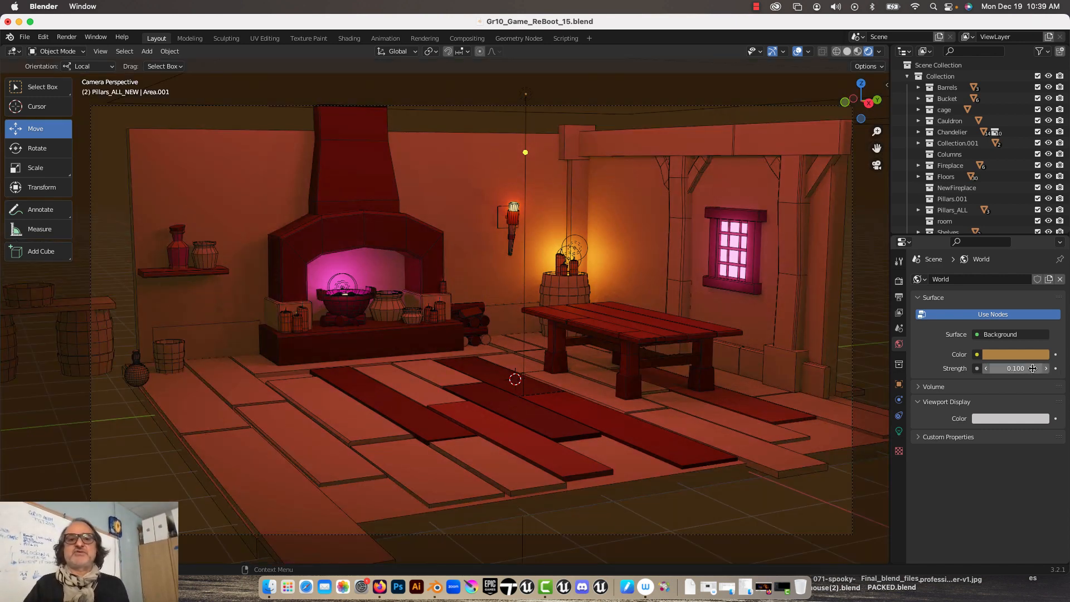
pyautogui.click(1020, 368)
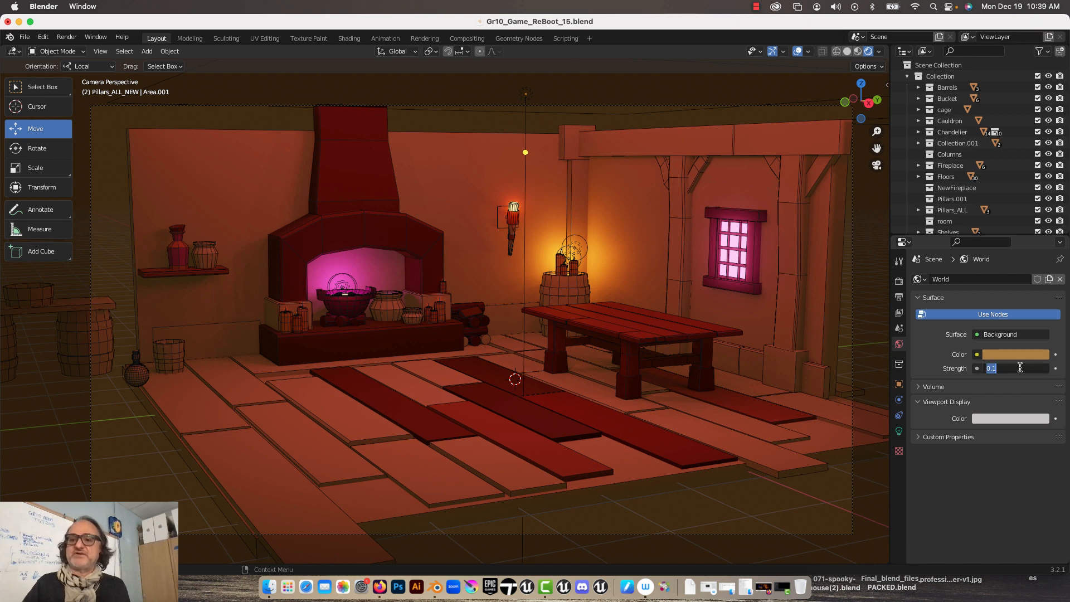
pyautogui.write('.01')
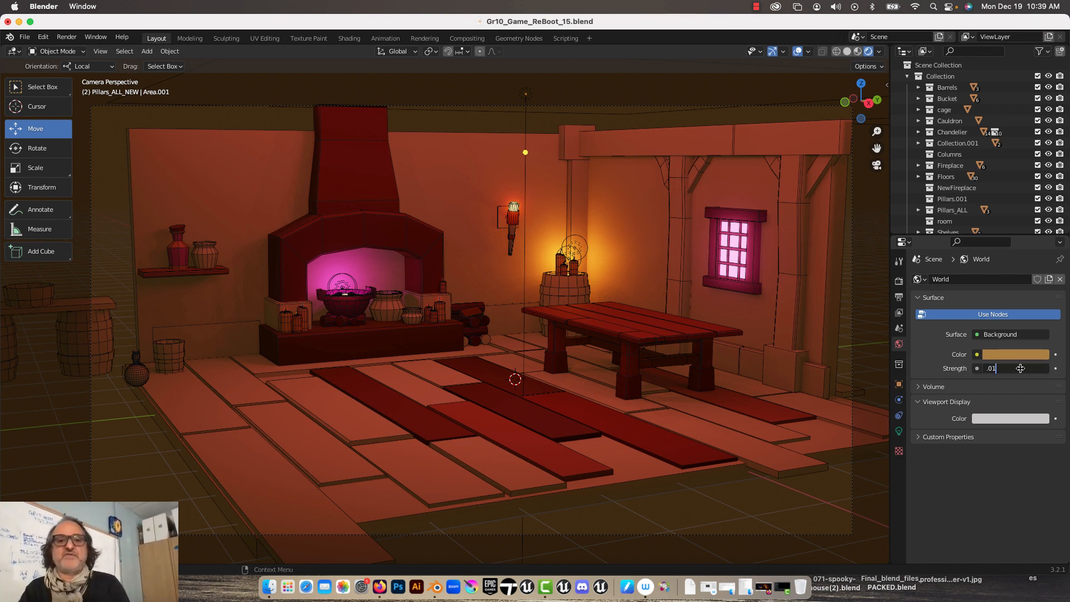
pyautogui.press('Return')
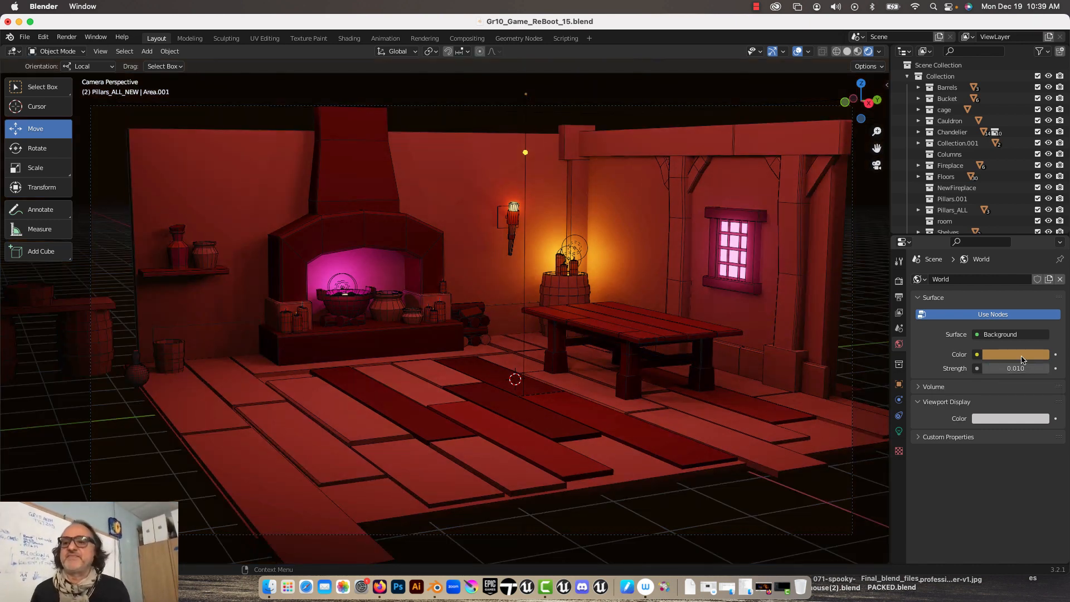
# Change the world background to a deep magenta with hue 0.918, saturation 0.975 and value 0.420, at strength 0.05
pyautogui.click(1016, 355)
pyautogui.click(1027, 248)
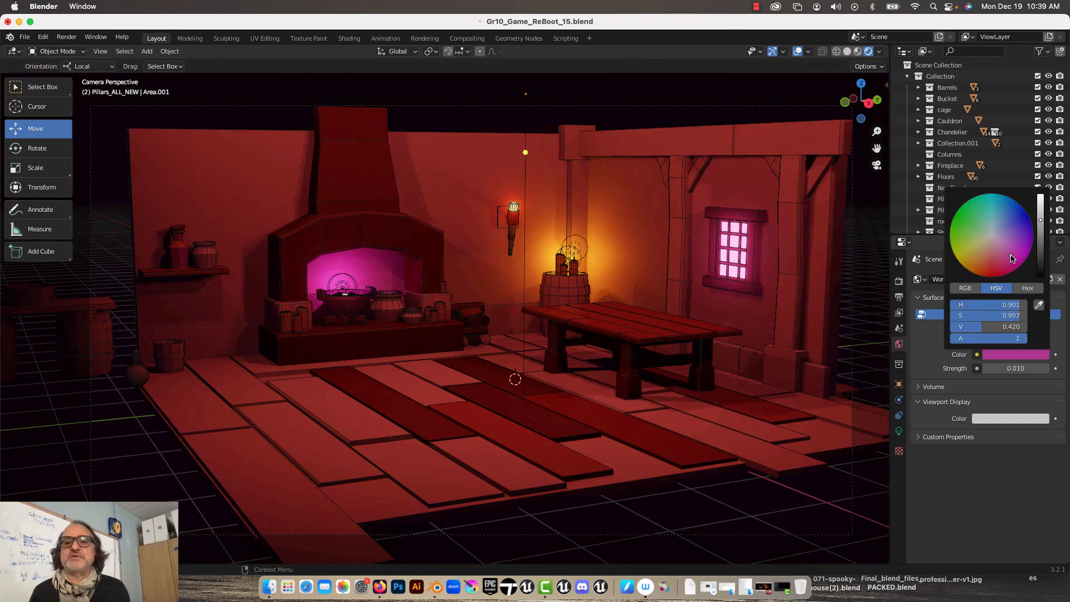
pyautogui.click(1015, 261)
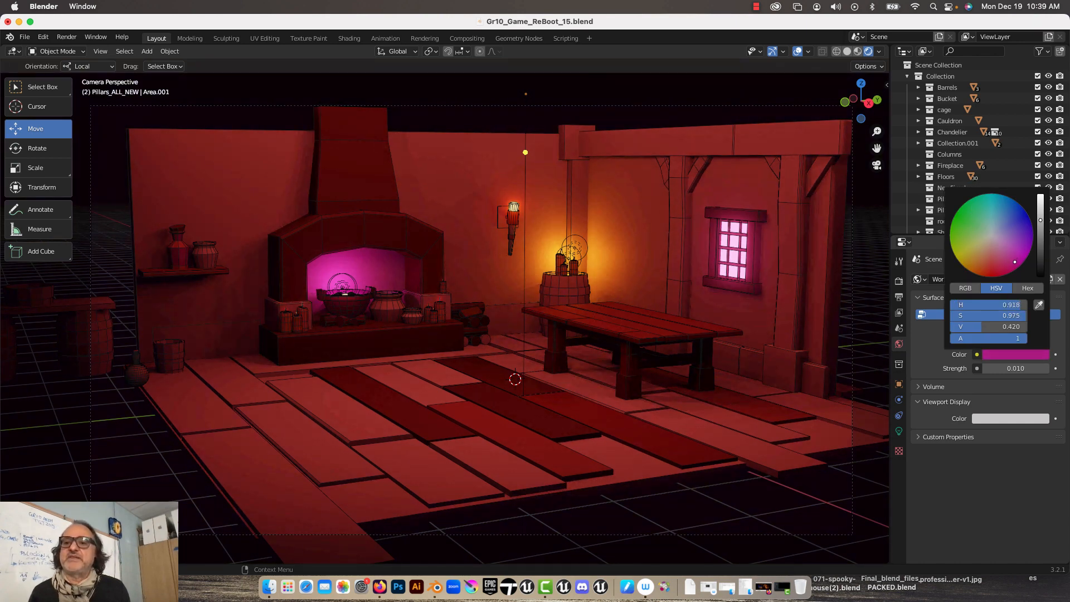
pyautogui.click(1027, 368)
pyautogui.write('.0')
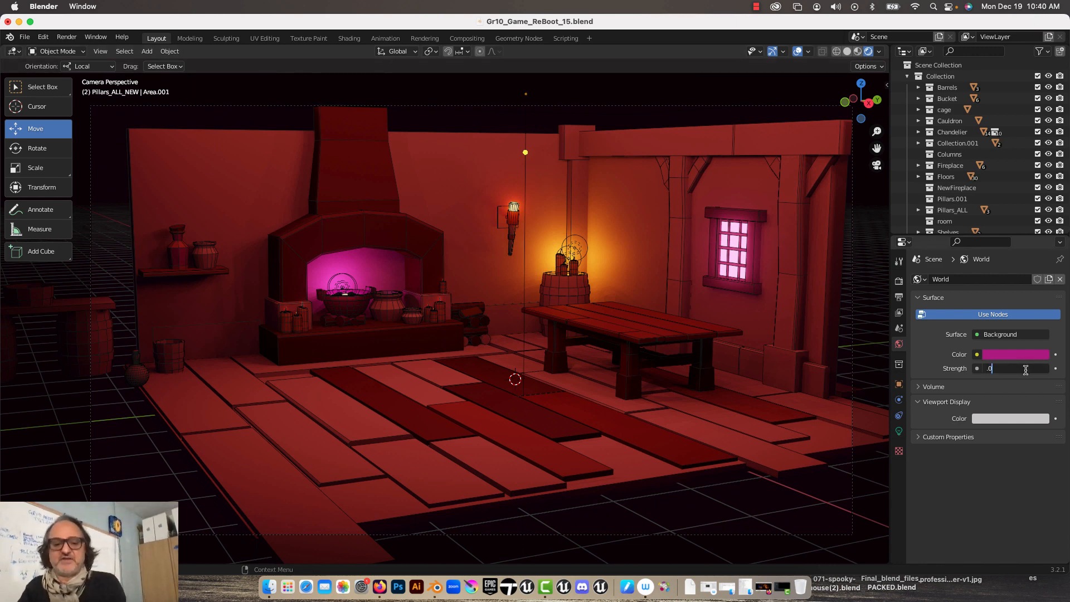
pyautogui.write('5')
pyautogui.press('Return')
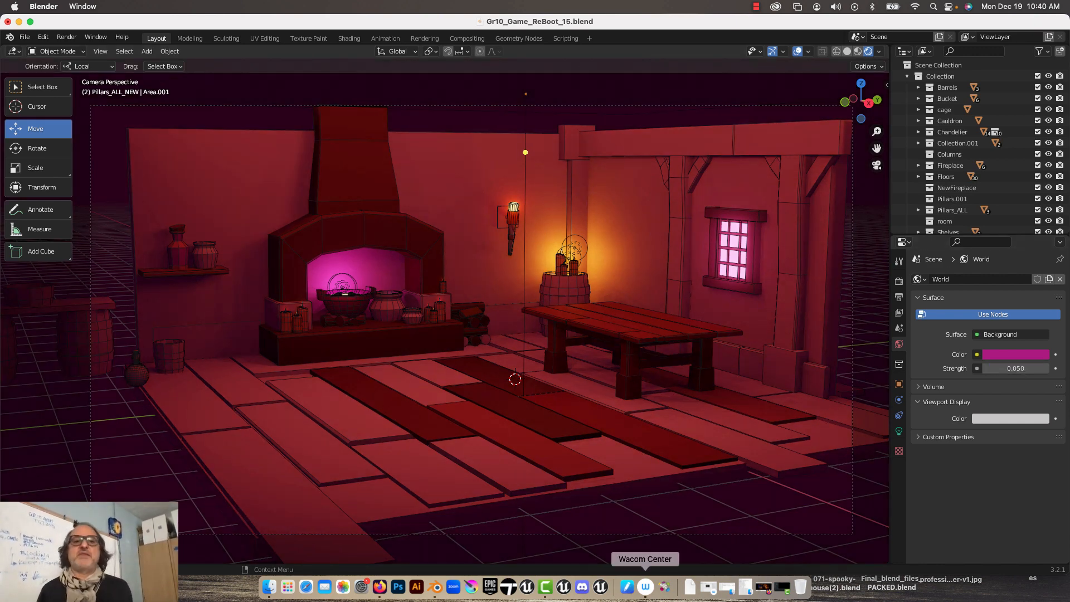
pyautogui.moveTo(538, 365)
pyautogui.mouseDown(button='middle')
pyautogui.moveTo(527, 356)
pyautogui.moveTo(535, 368)
pyautogui.mouseUp(button='middle')
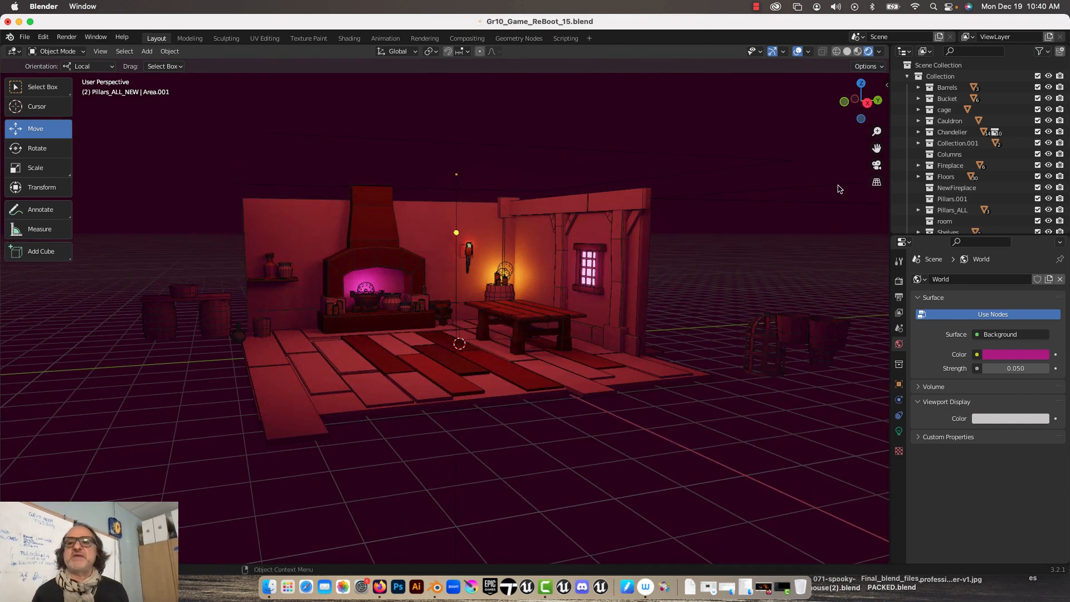
pyautogui.click(877, 165)
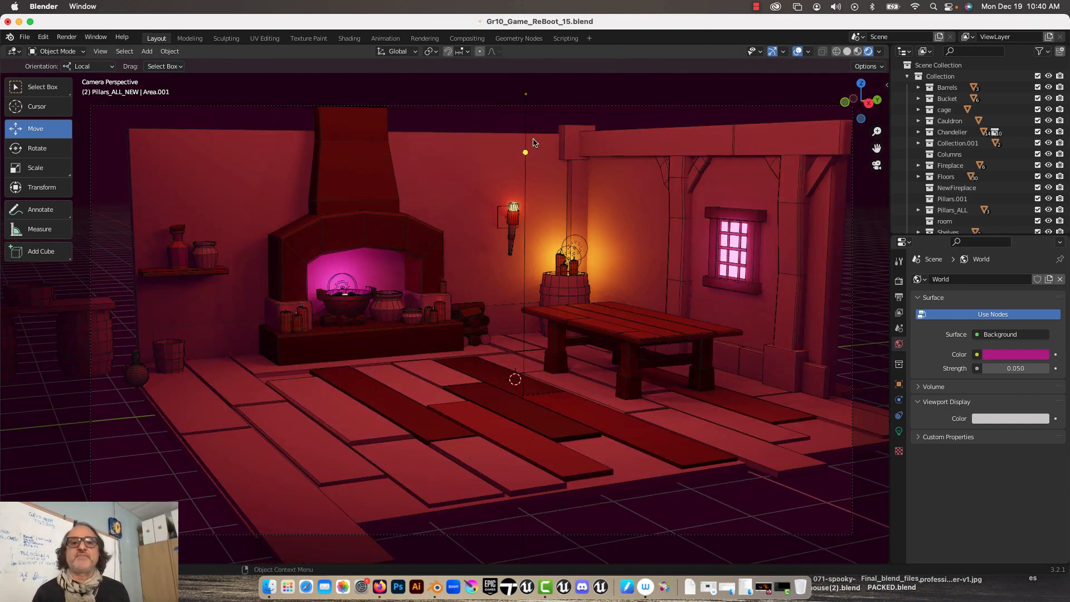
# Show the overhead area light's settings and render a test image of the room
pyautogui.click(532, 107)
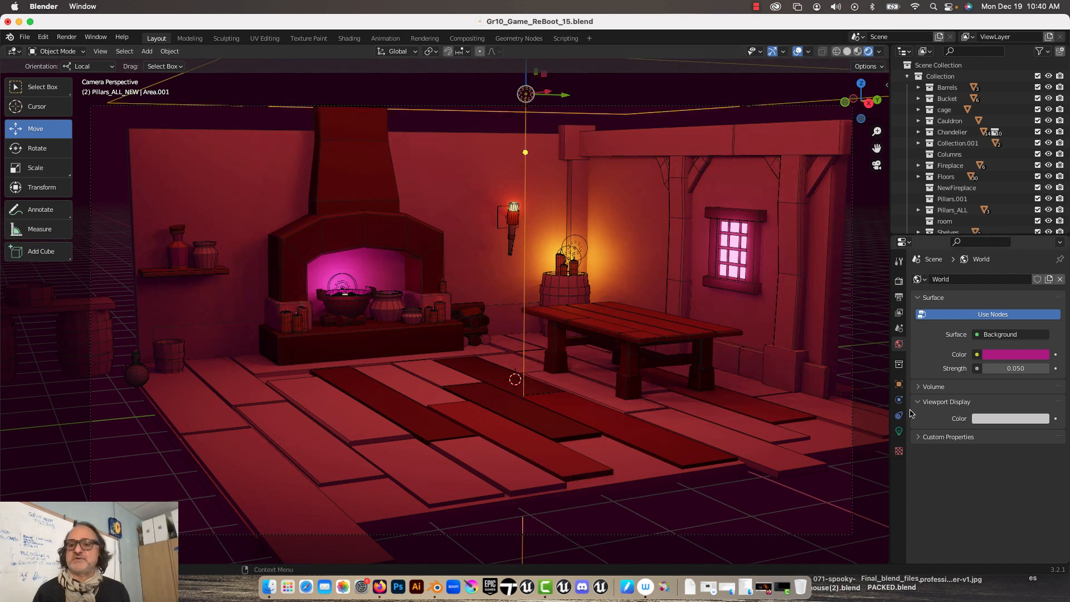
pyautogui.click(899, 431)
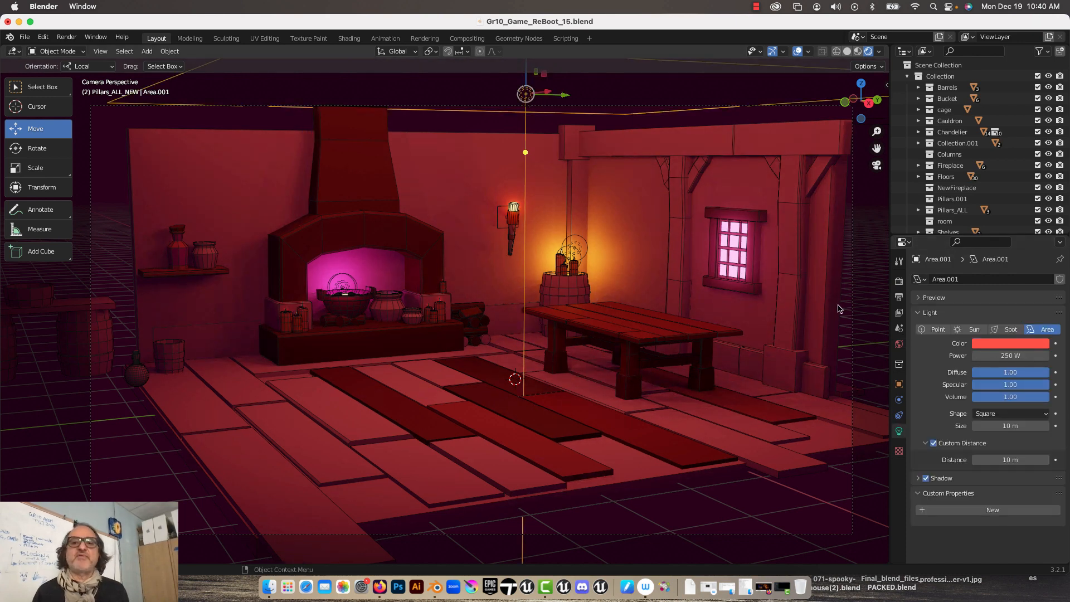
pyautogui.click(76, 40)
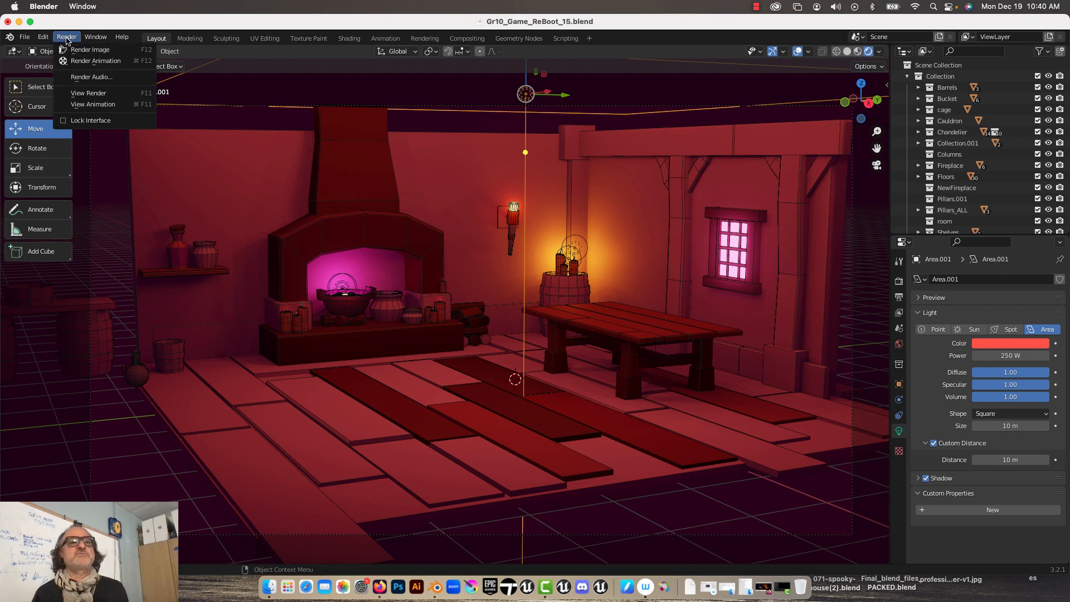
pyautogui.click(76, 49)
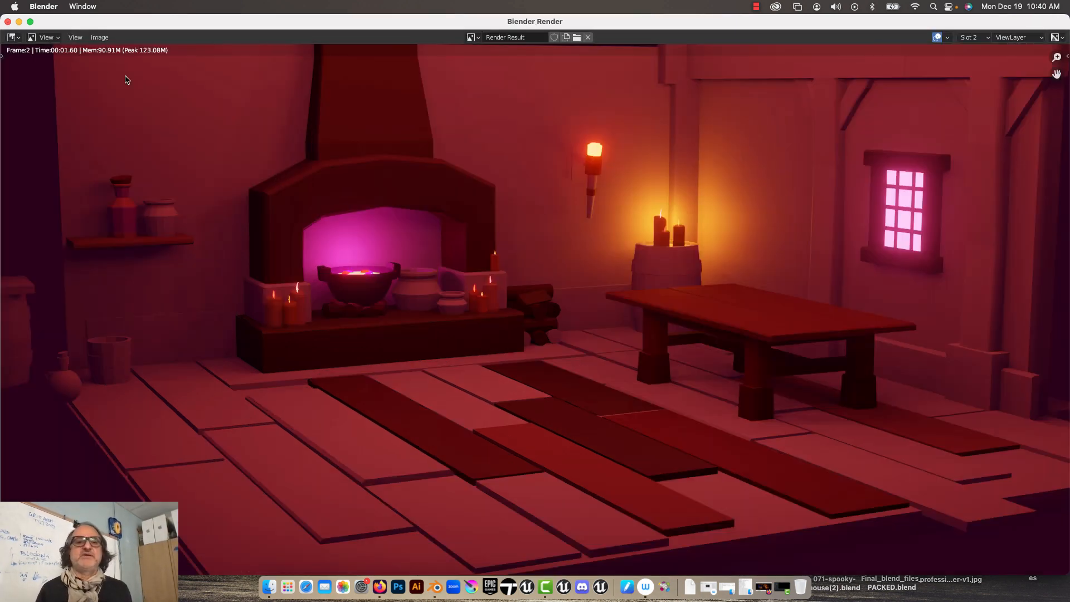
pyautogui.click(8, 21)
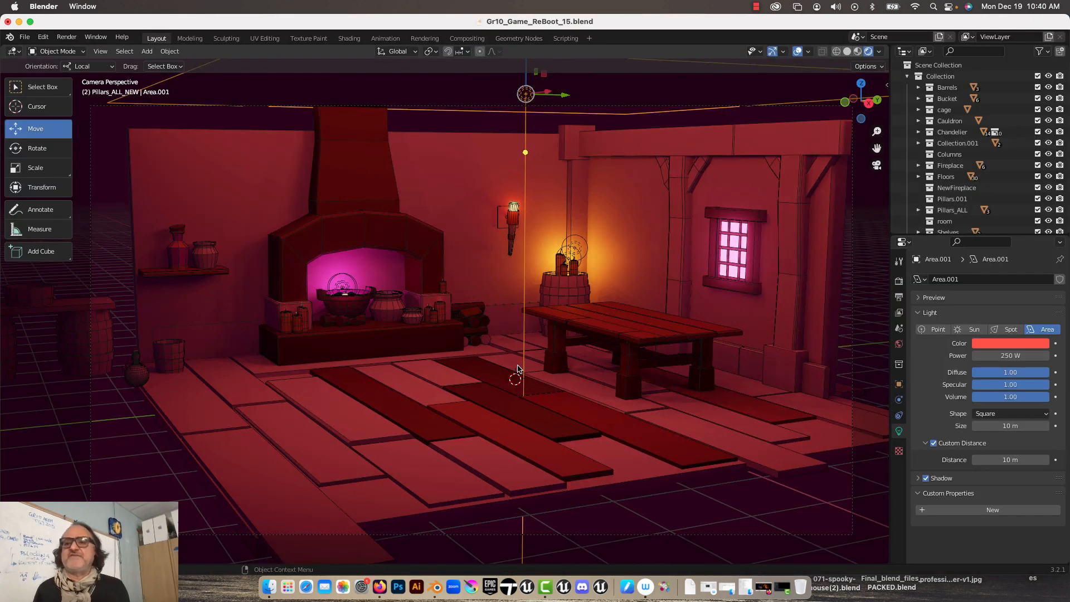
# Try the Cycles render engine on the scene, and switch back to Eevee
pyautogui.click(898, 282)
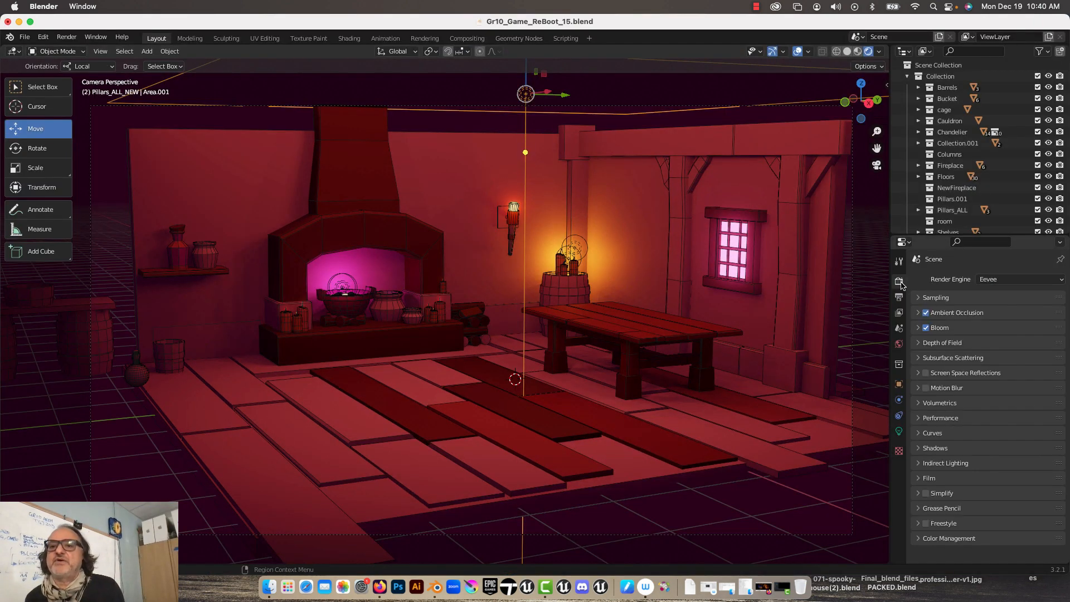
pyautogui.click(1006, 279)
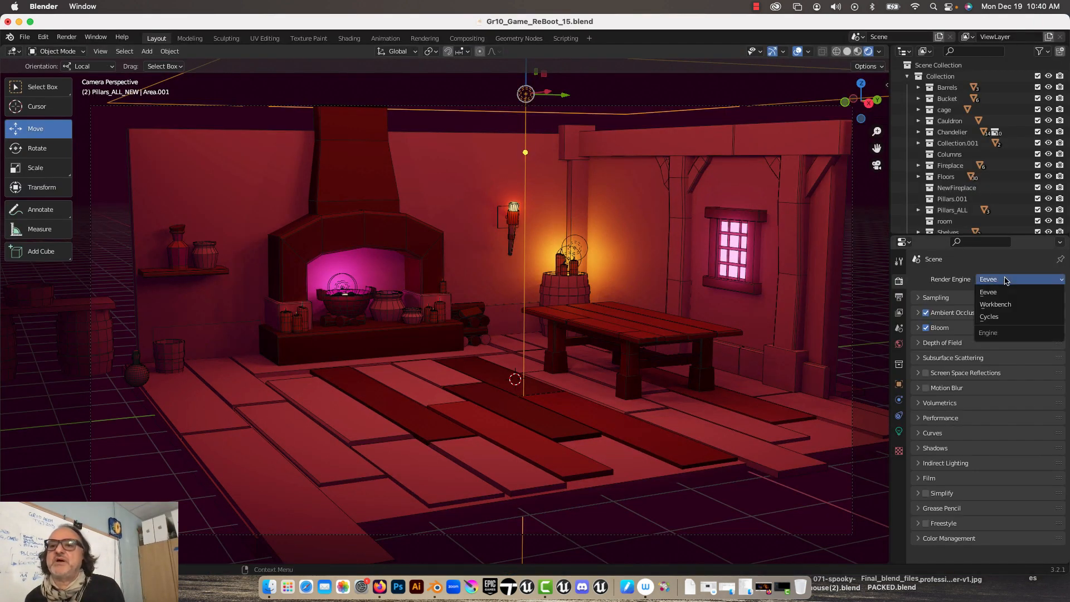
pyautogui.click(1011, 316)
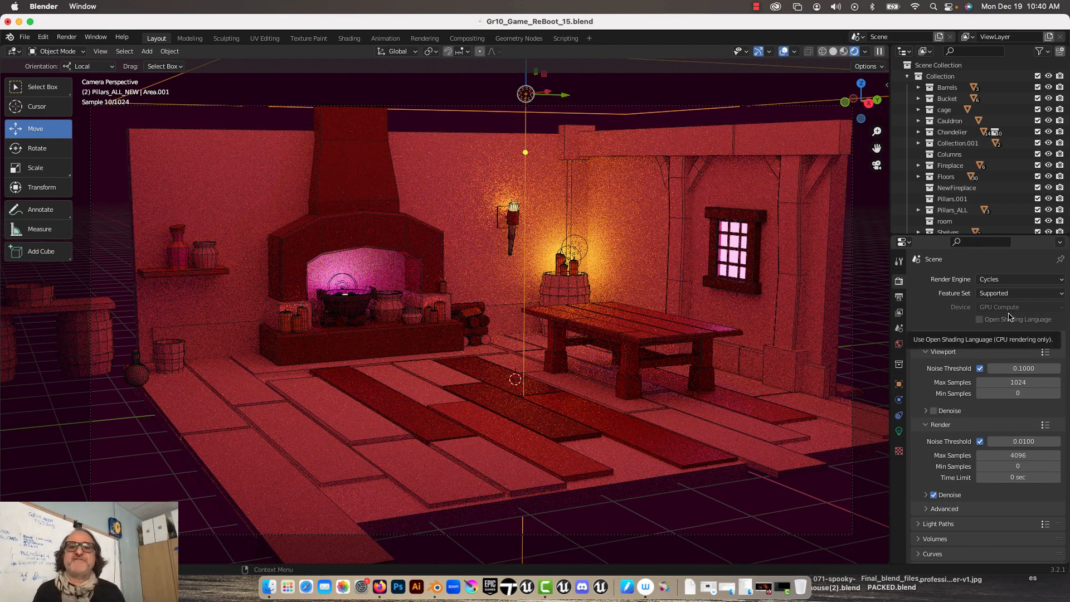
pyautogui.click(1007, 280)
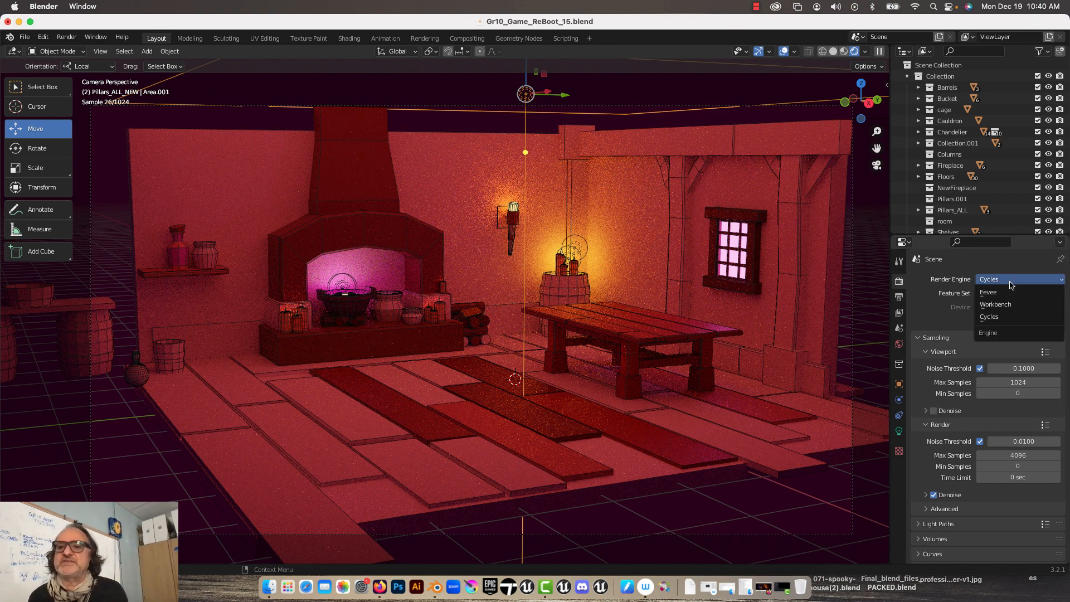
pyautogui.click(1001, 292)
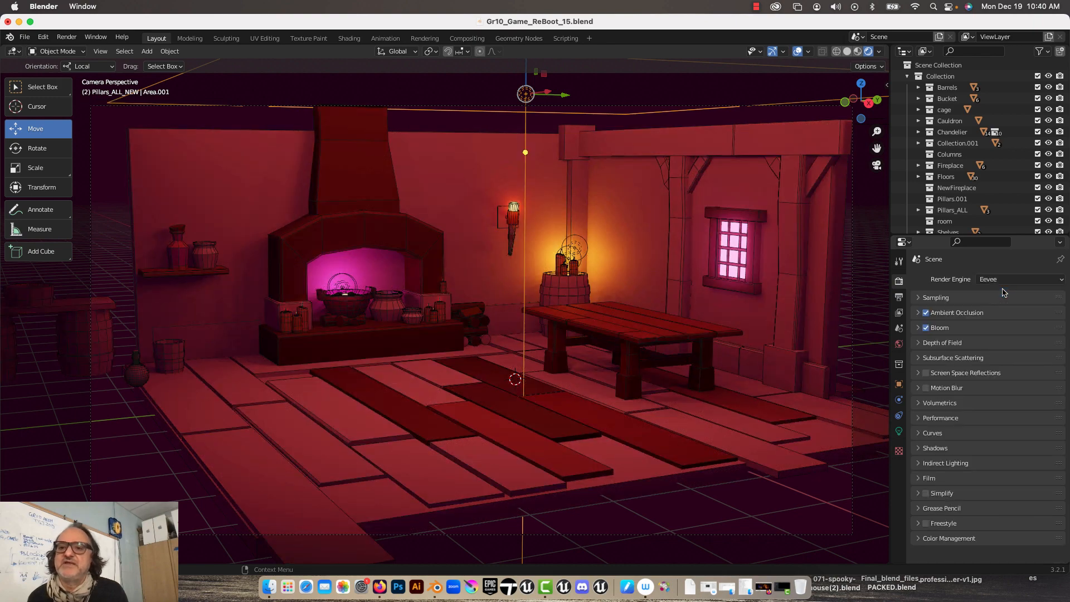
# Compare the room's glow with Bloom off and on, leaving Bloom enabled
pyautogui.click(926, 330)
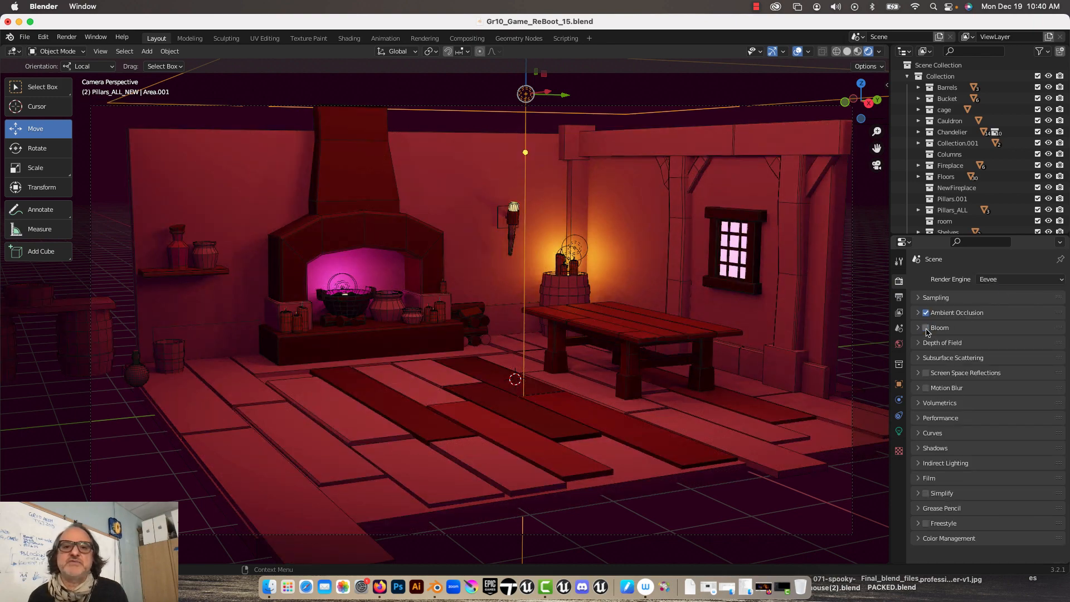
pyautogui.click(926, 329)
pyautogui.click(926, 329)
pyautogui.click(926, 330)
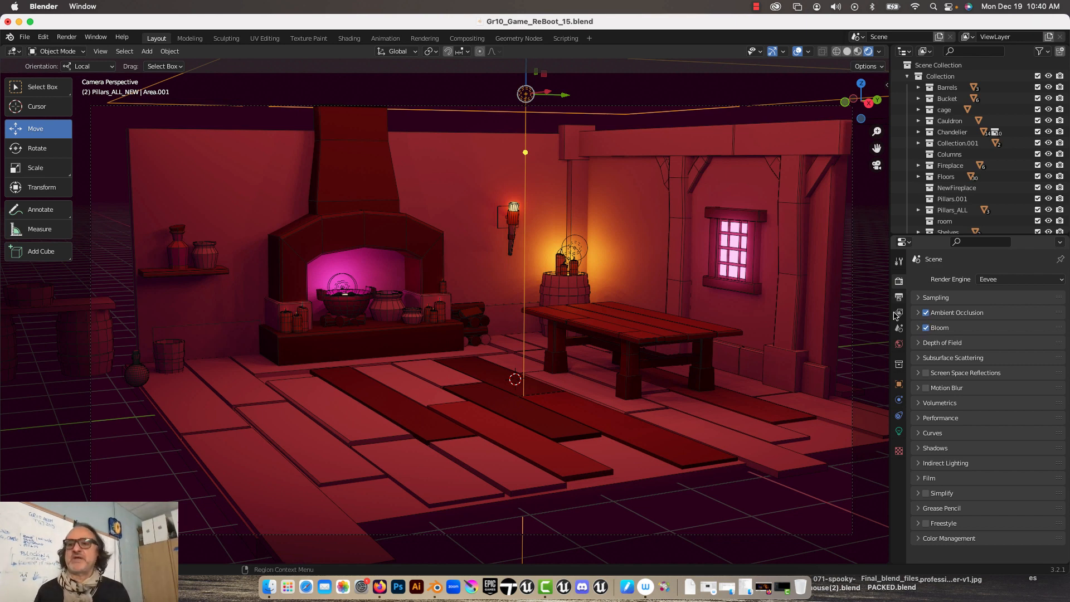
pyautogui.click(755, 8)
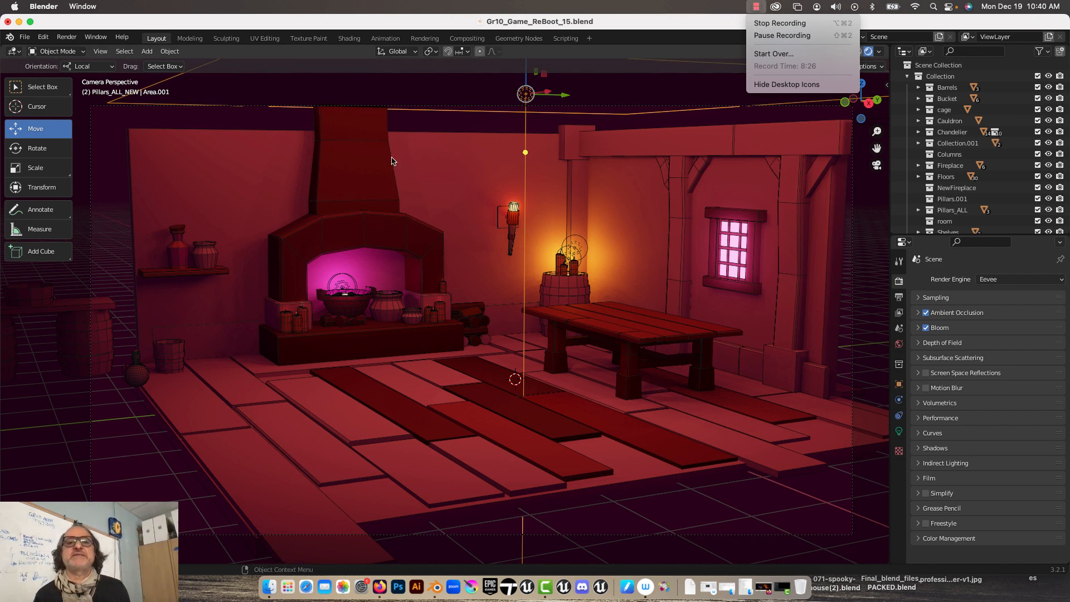
pyautogui.click(438, 129)
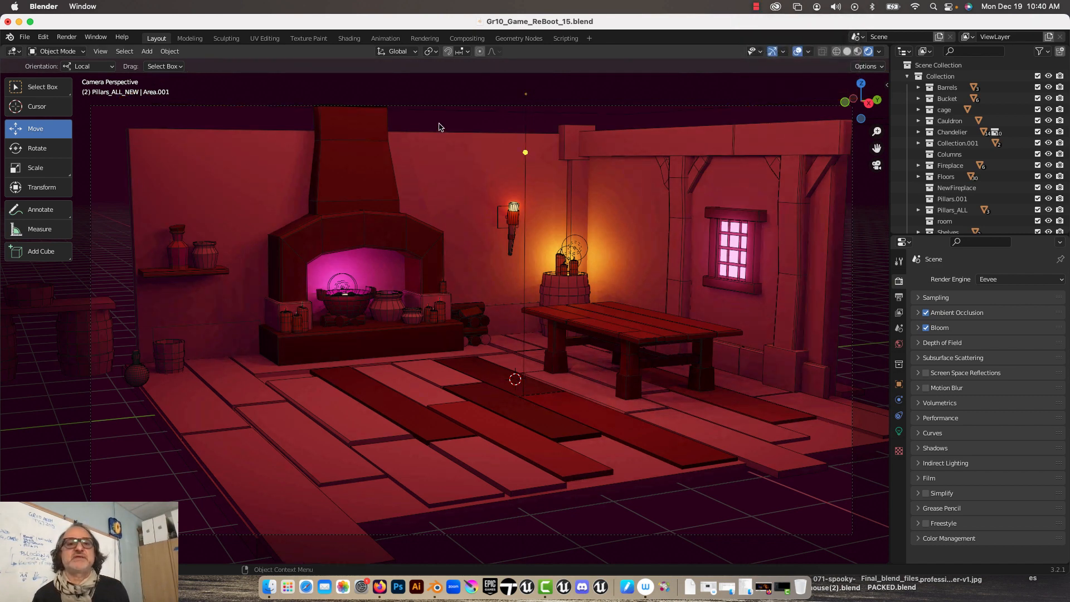
# Render the room as a still image and fit the whole frame in view
pyautogui.click(67, 36)
pyautogui.click(89, 50)
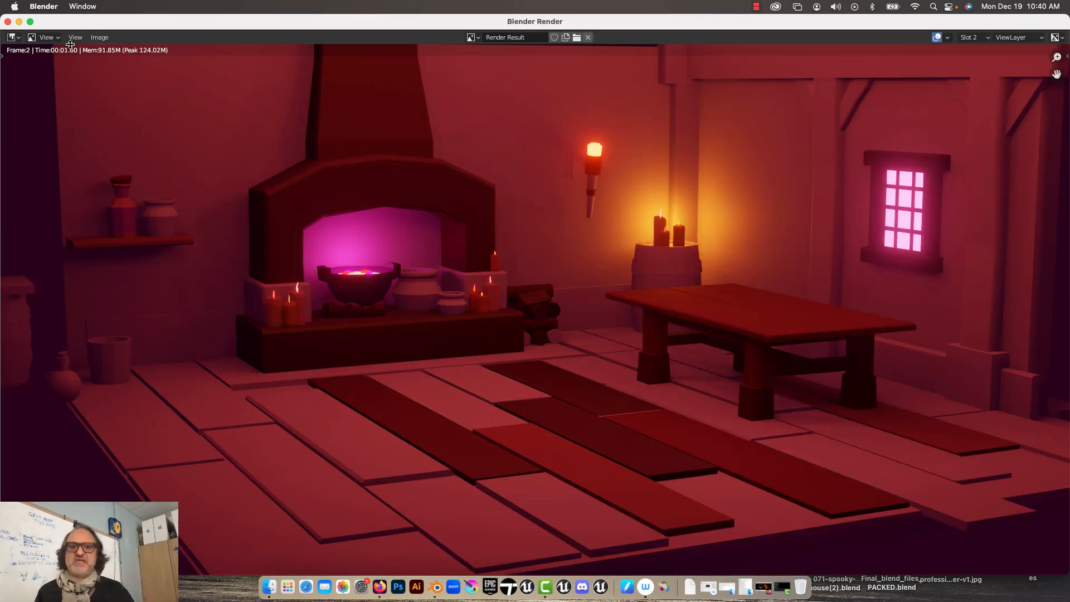
pyautogui.scroll(-3, 573, 258)
pyautogui.scroll(1, 565, 242)
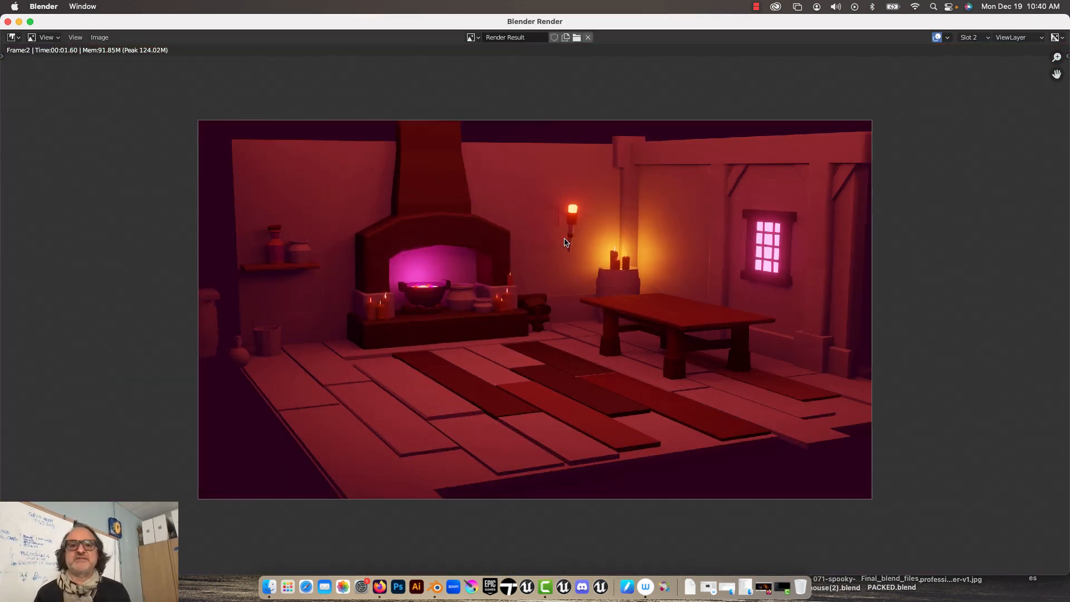
# Start saving the render as a new image file in the Gr10_Anim folder inside Documents/_CSS_2022_Sem1
pyautogui.click(100, 38)
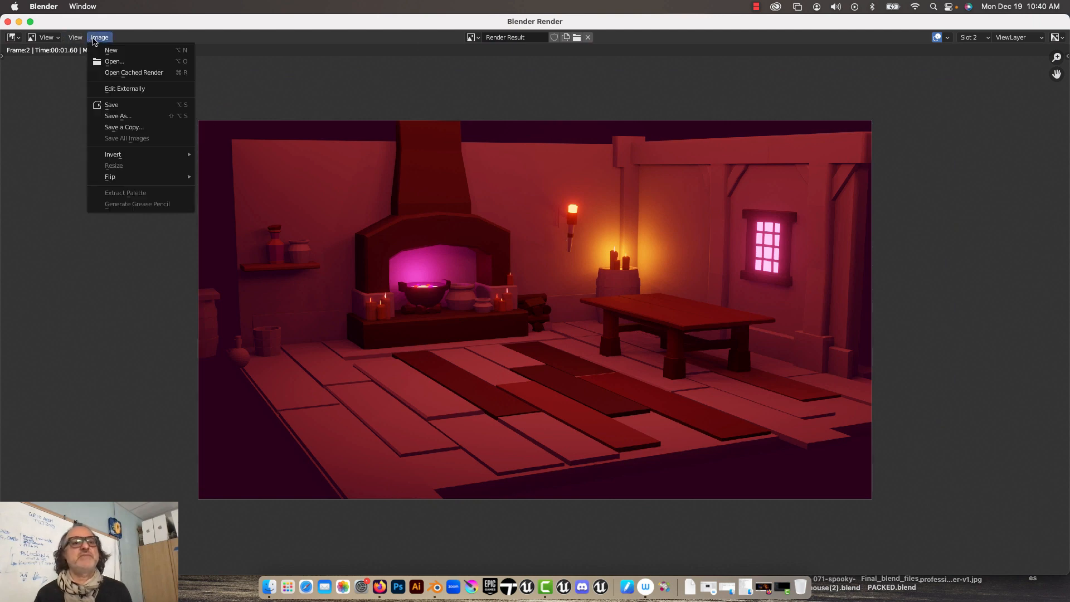
pyautogui.click(118, 117)
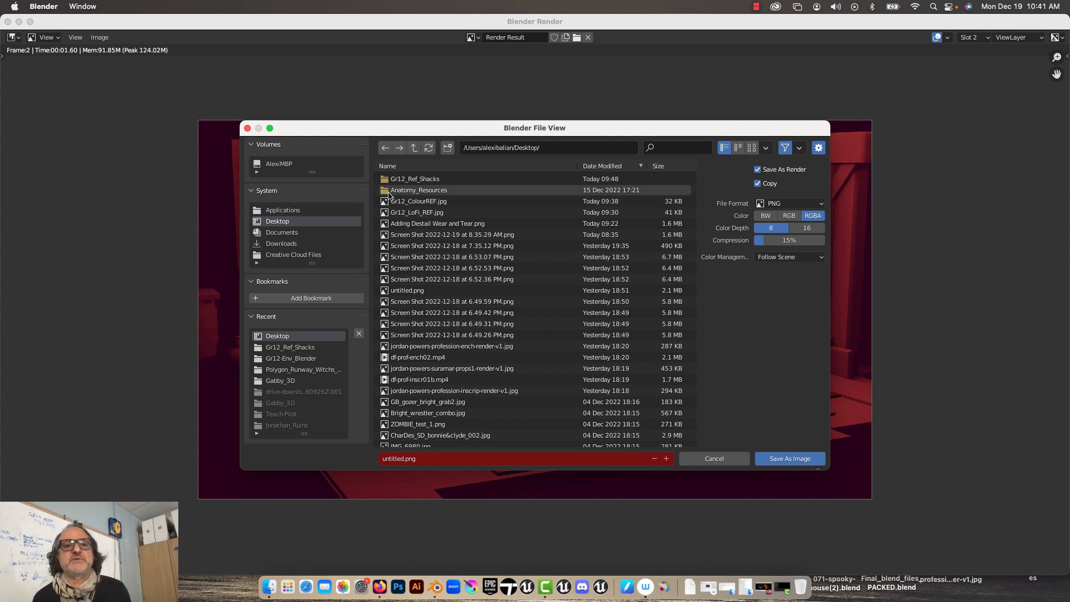
pyautogui.click(277, 233)
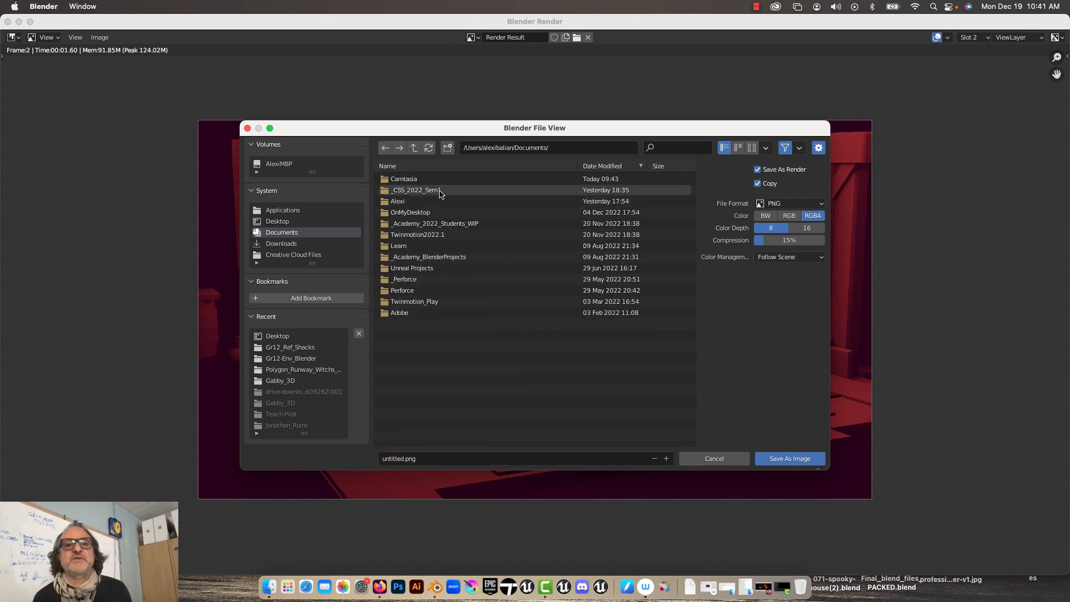
pyautogui.doubleClick(440, 191)
pyautogui.doubleClick(423, 191)
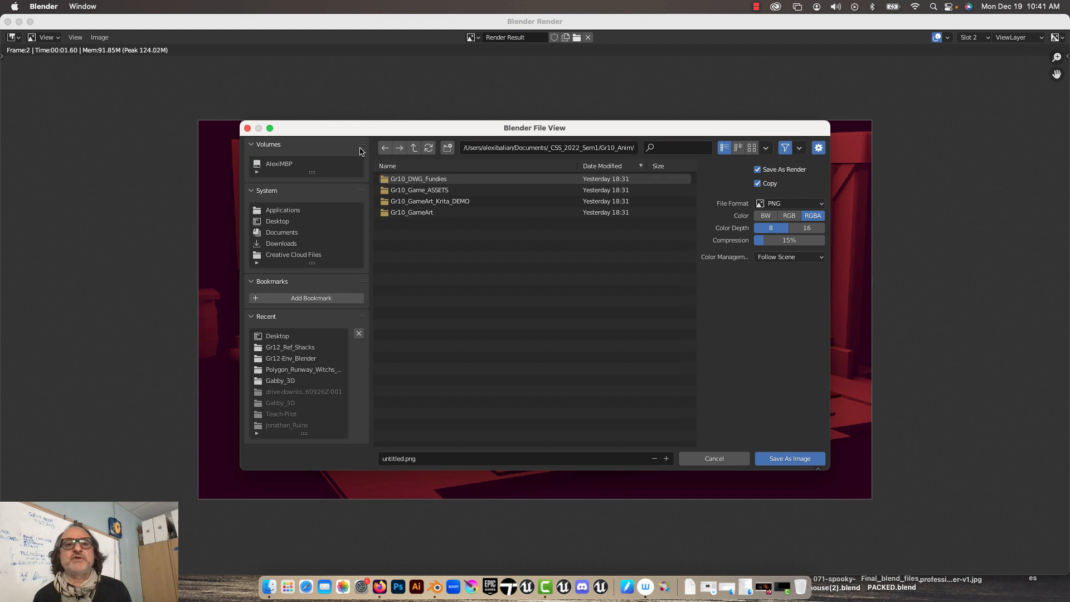
# Create a folder named Gr10_GameArt_Shots and open it as the save location
pyautogui.click(448, 147)
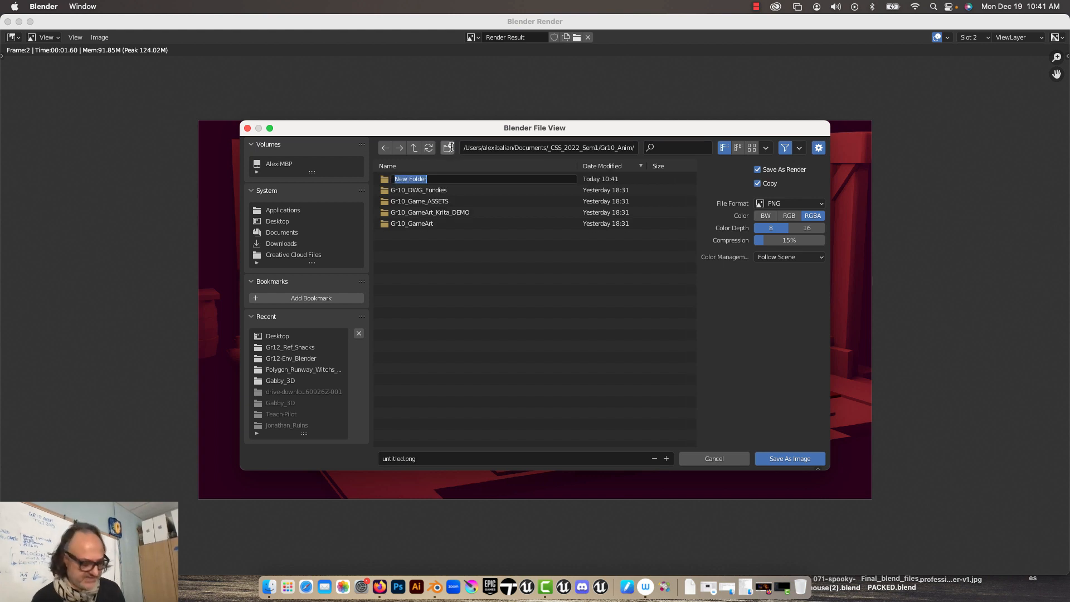
pyautogui.write('Gr10_GameArt')
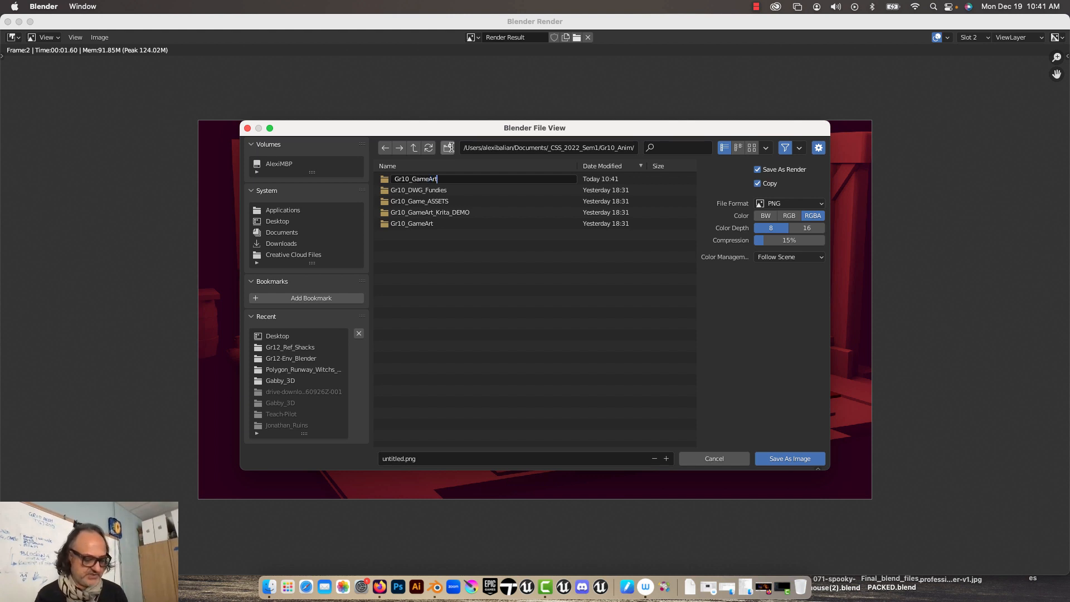
pyautogui.write('_Shots')
pyautogui.press('Return')
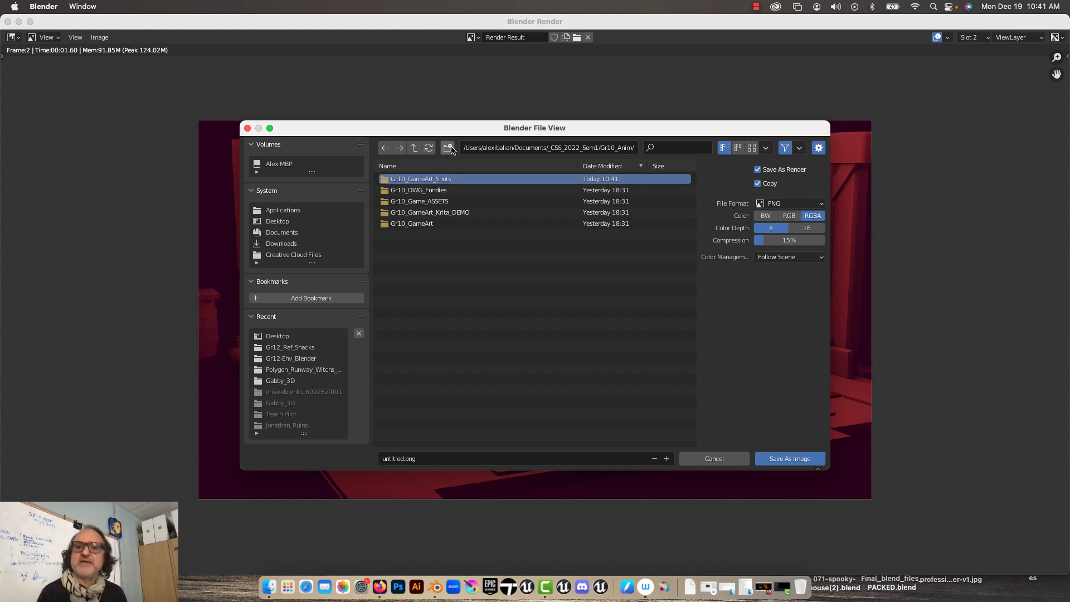
pyautogui.doubleClick(440, 179)
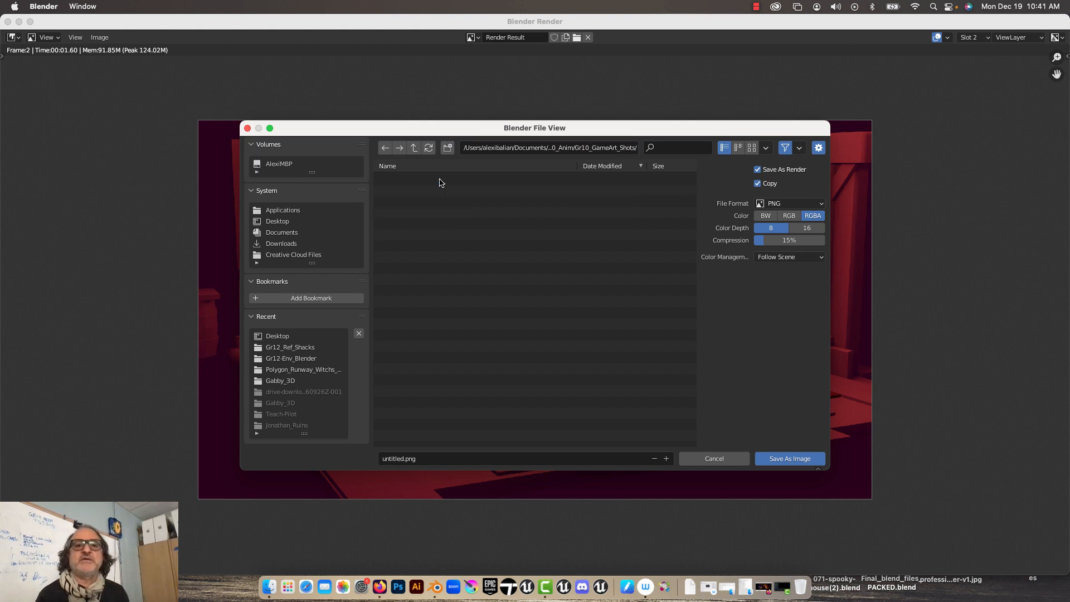
# Save the render under the name Test_Shot_01 in JPEG format
pyautogui.click(423, 461)
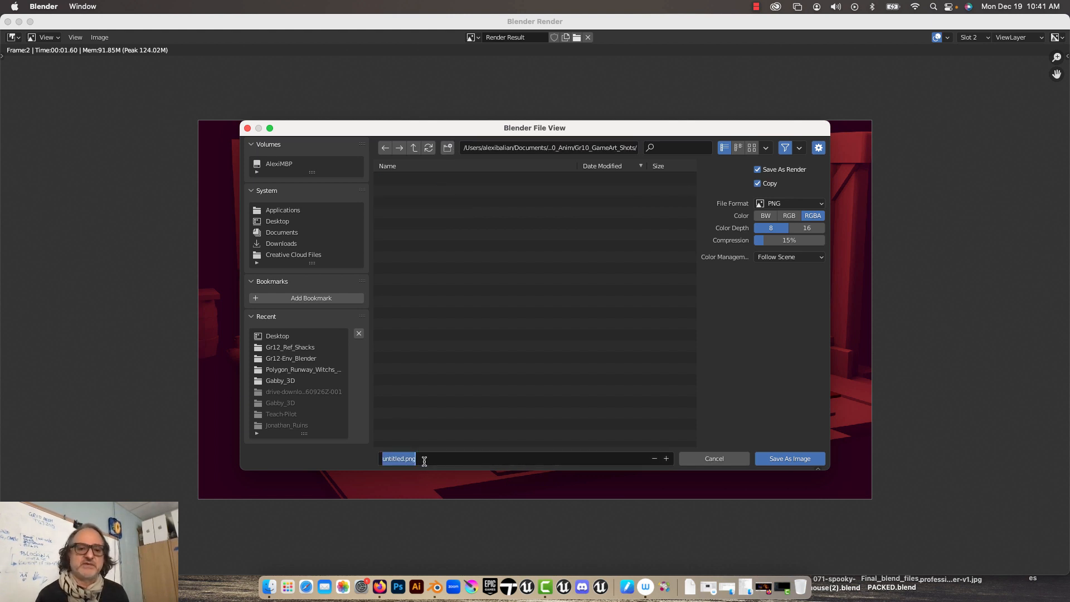
pyautogui.write('Test_Shot_01')
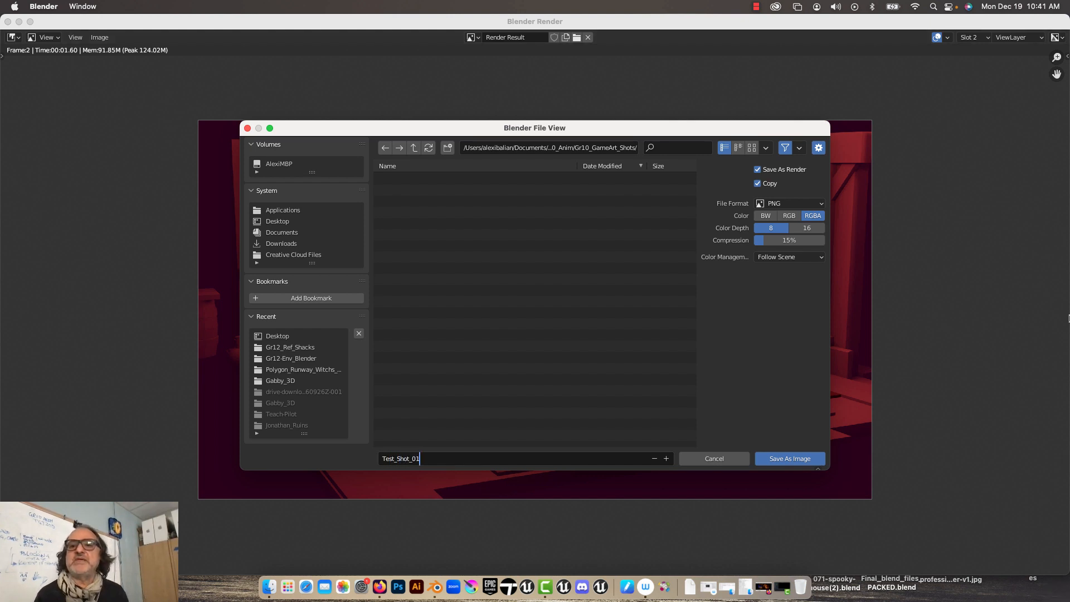
pyautogui.press('Return')
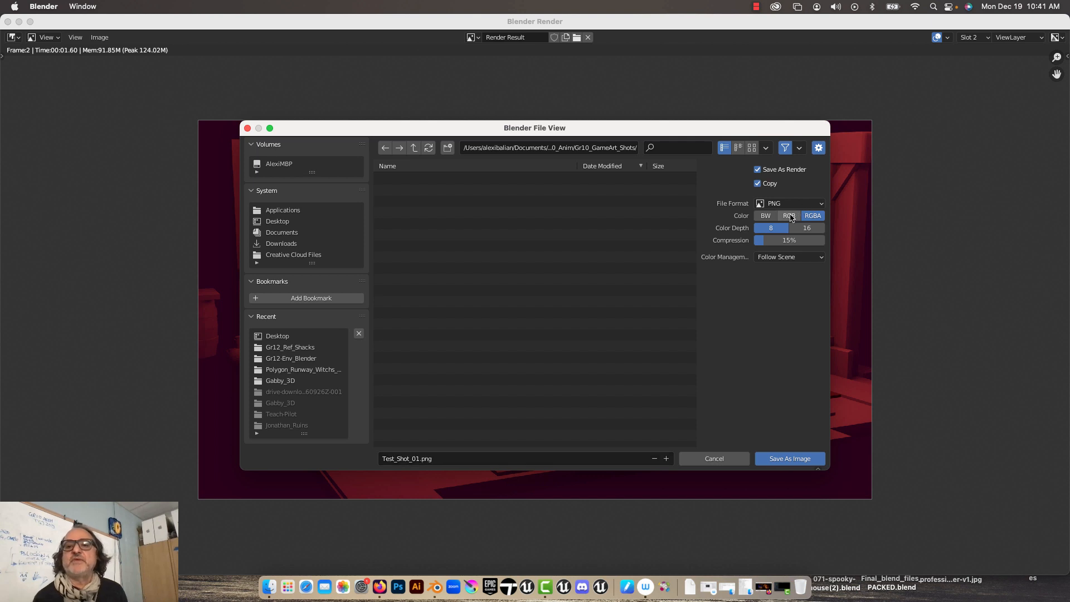
pyautogui.click(781, 204)
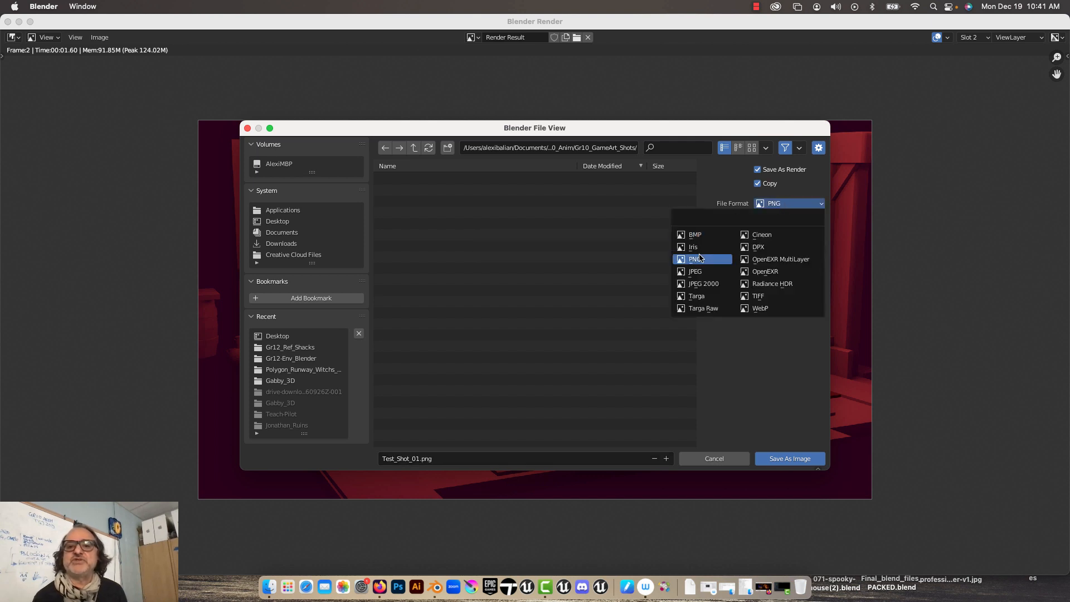
pyautogui.click(696, 272)
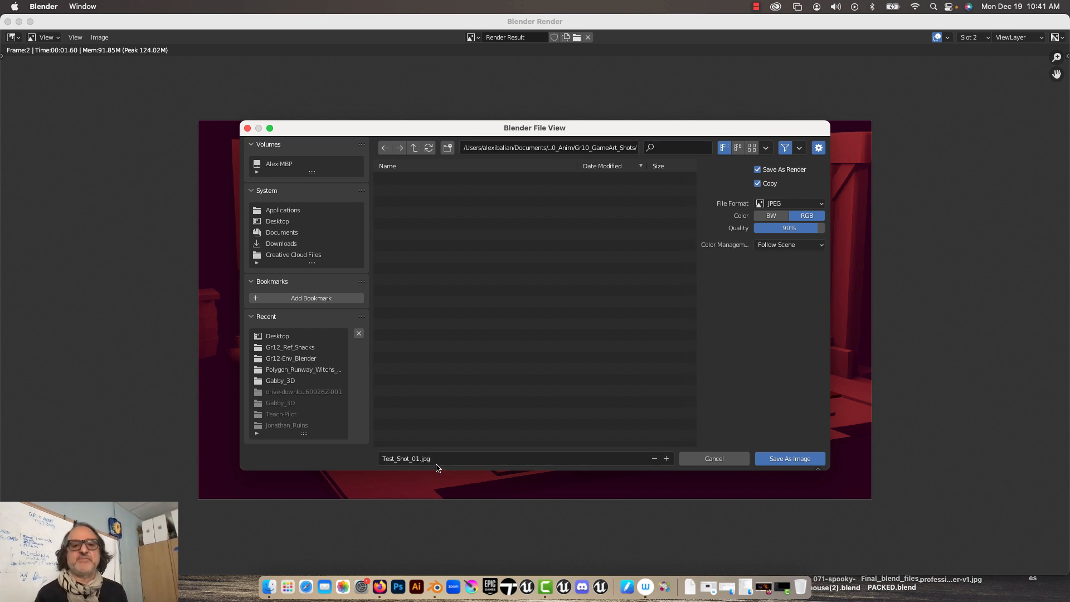
pyautogui.click(810, 462)
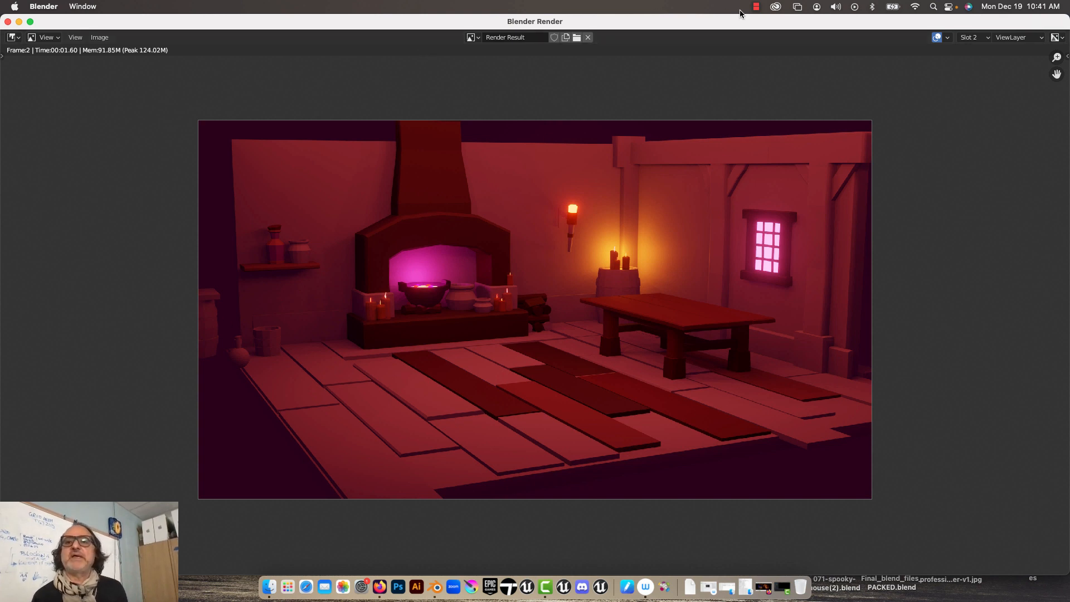
pyautogui.click(756, 7)
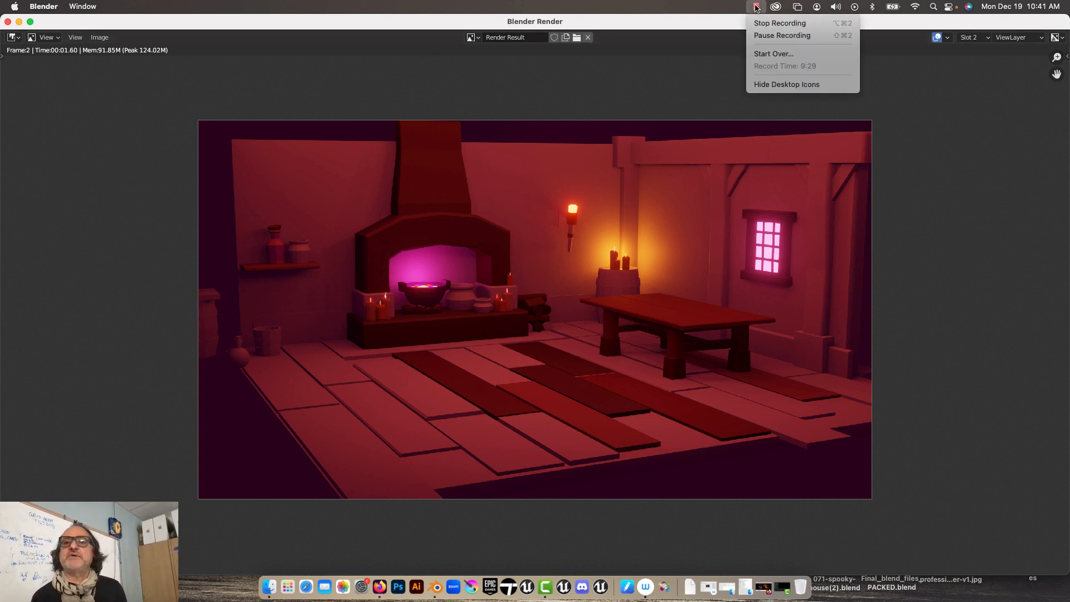
pyautogui.click(779, 23)
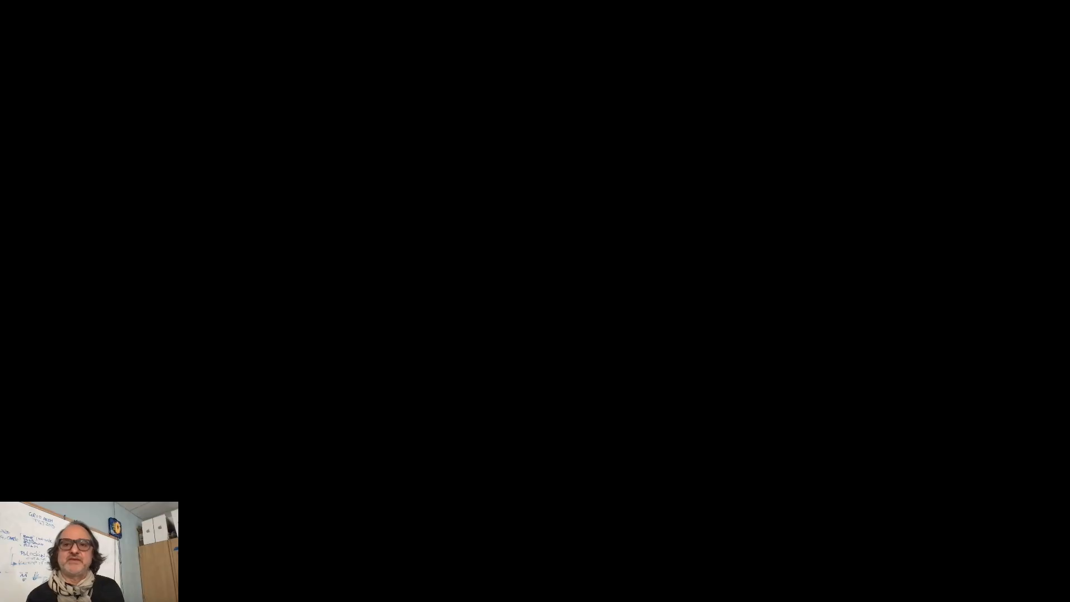